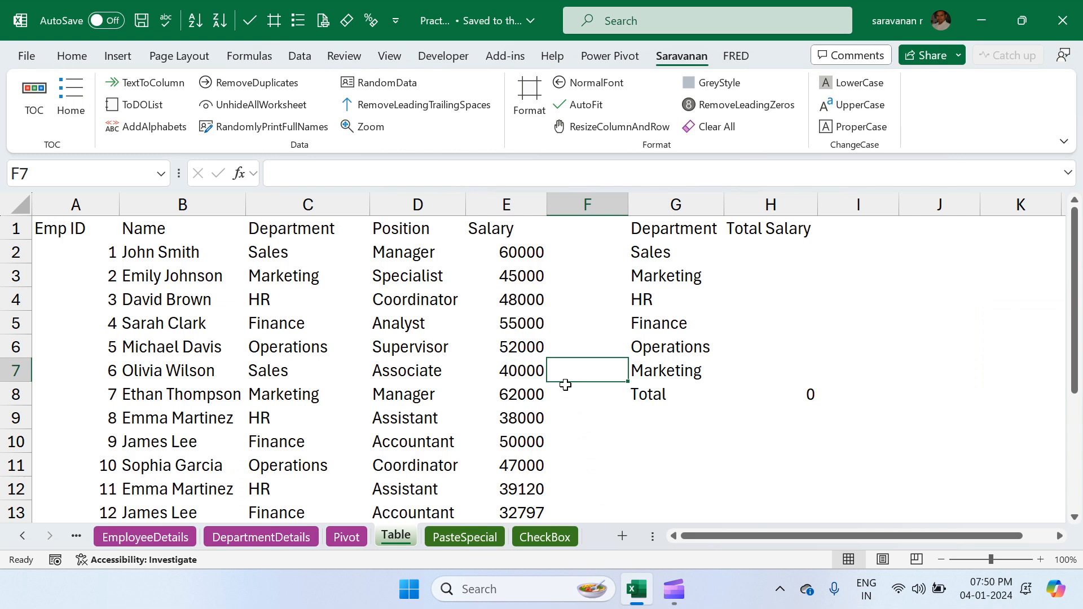
- Convert the employee data range A1:E21 into a table with headers
click(267, 278)
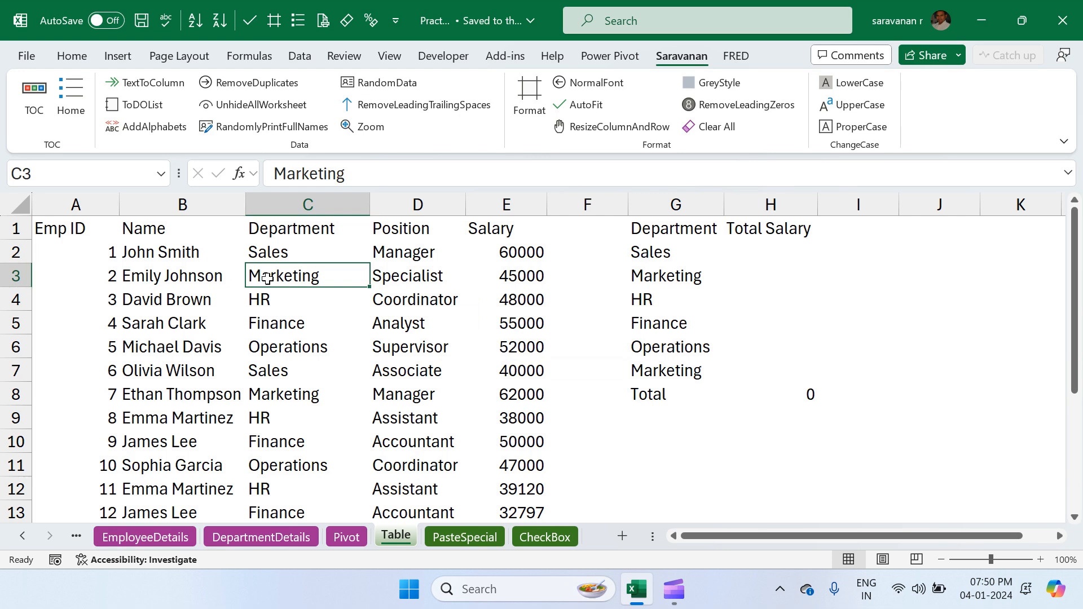
click(176, 280)
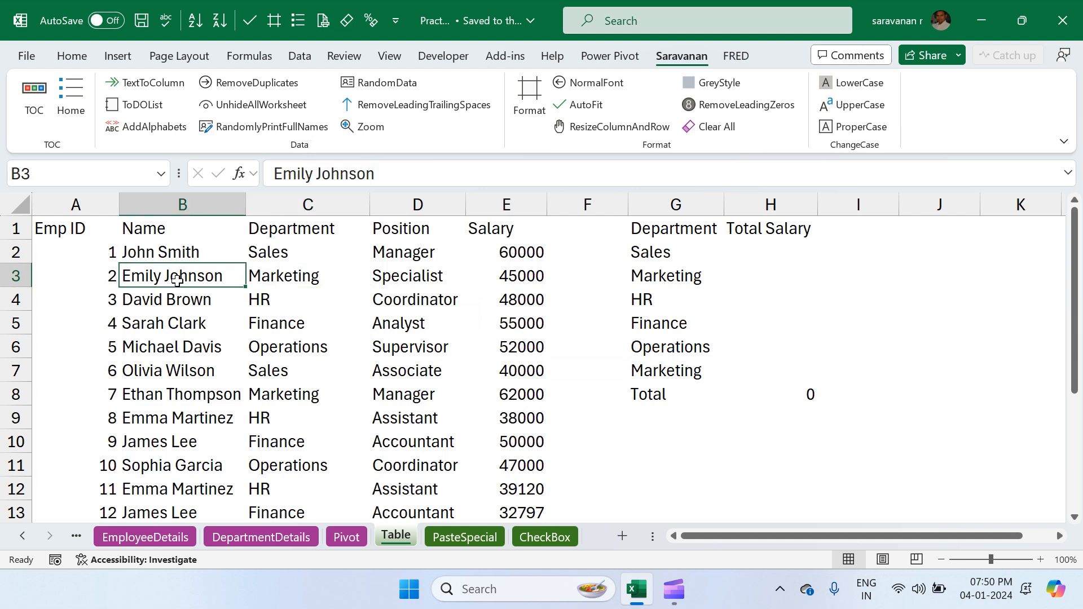
key(ctrl+Down)
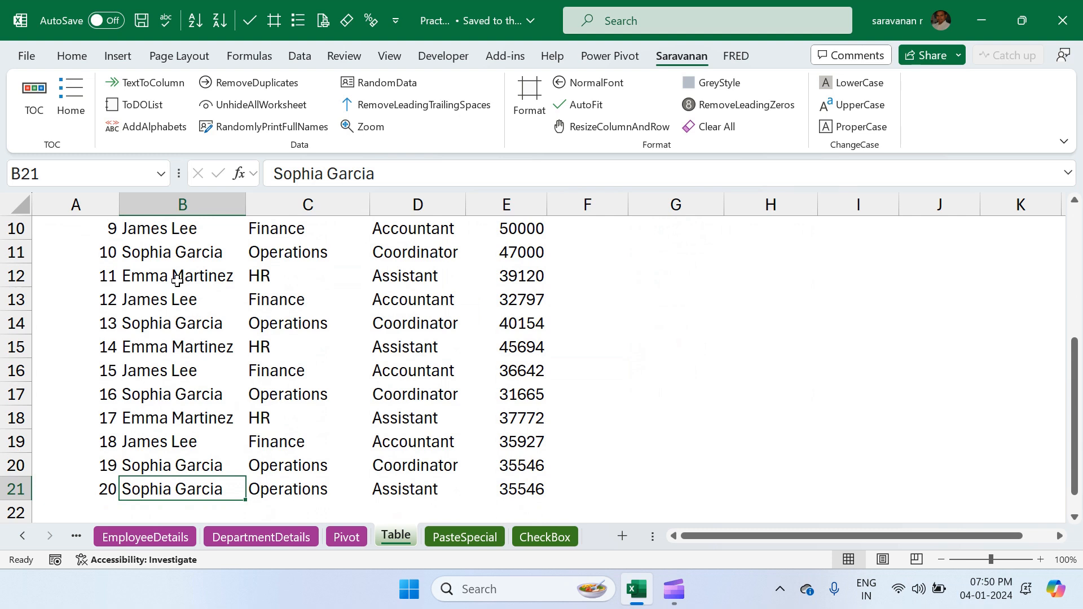
scroll(176, 280, up, 3)
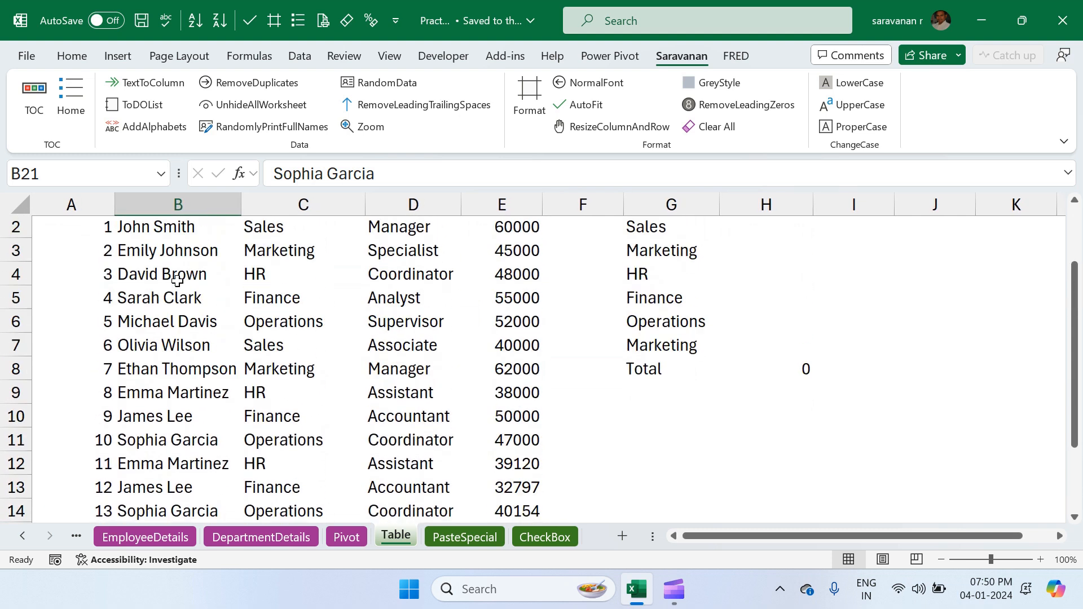
click(201, 291)
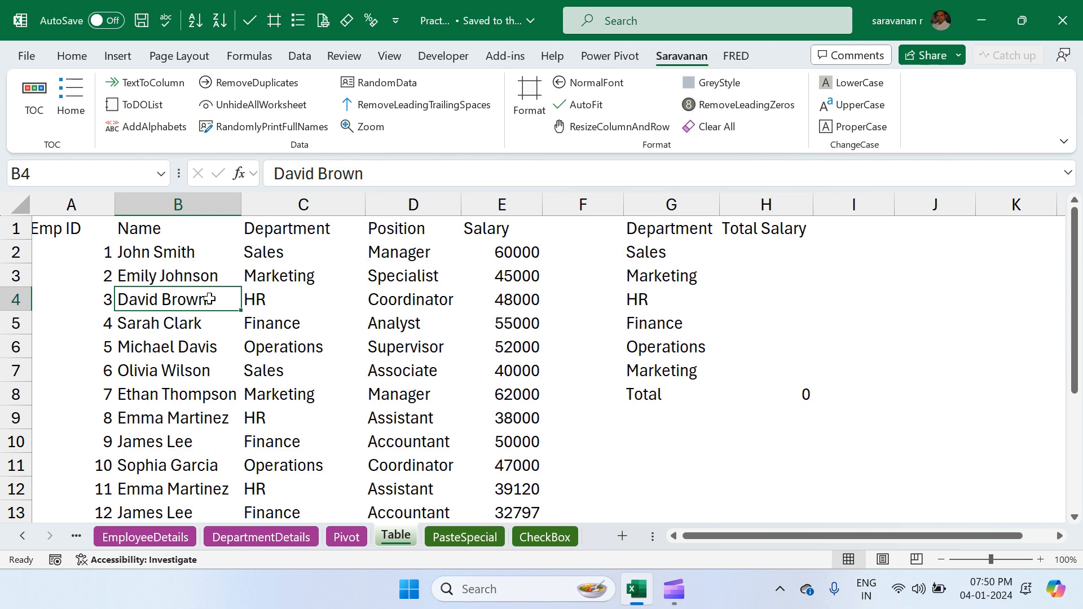
click(123, 48)
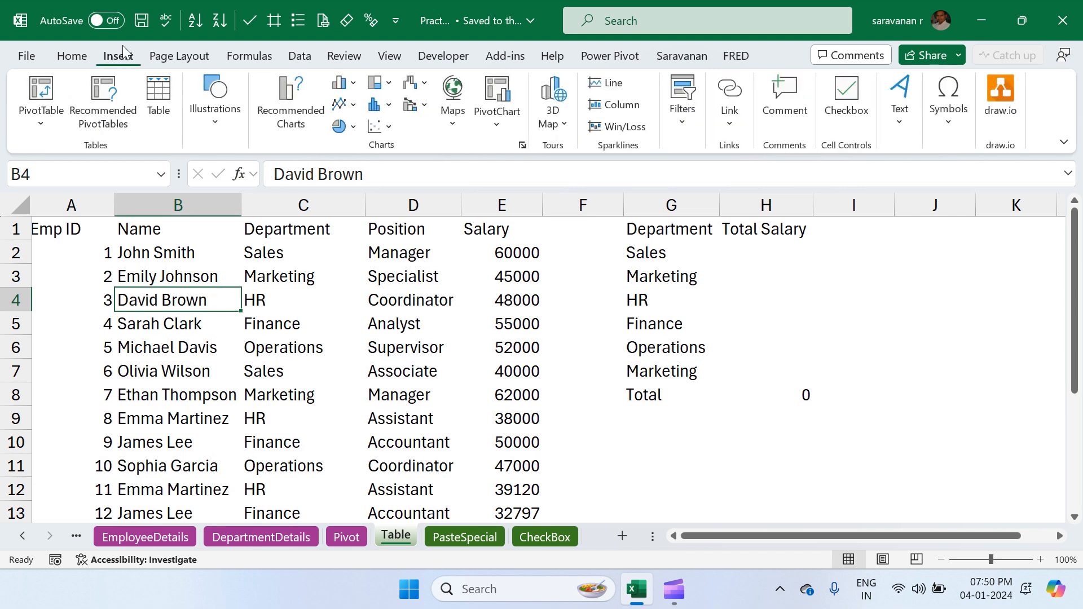
click(159, 96)
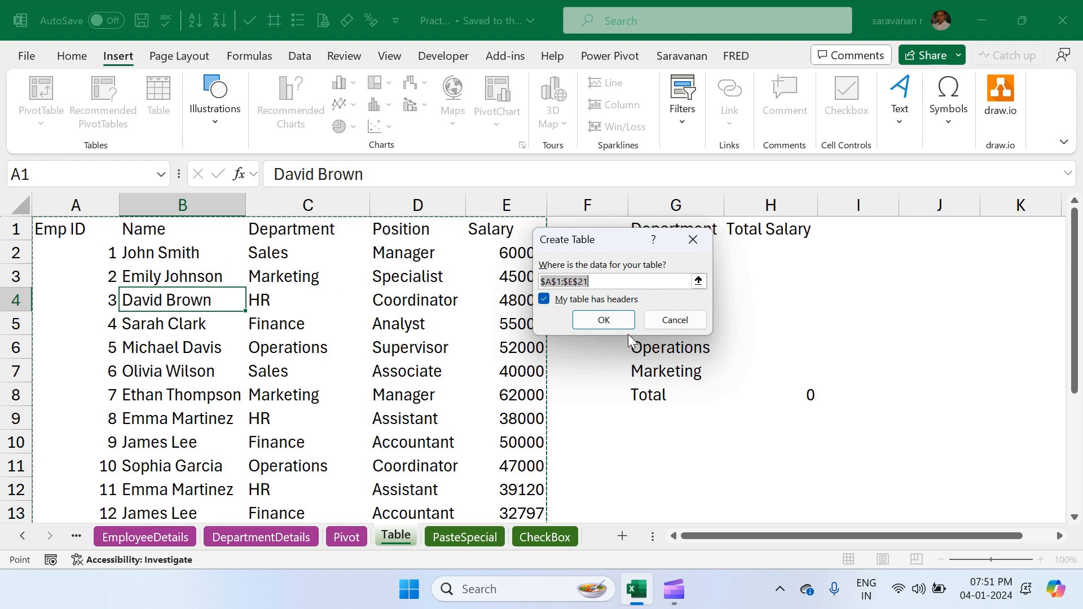
click(611, 326)
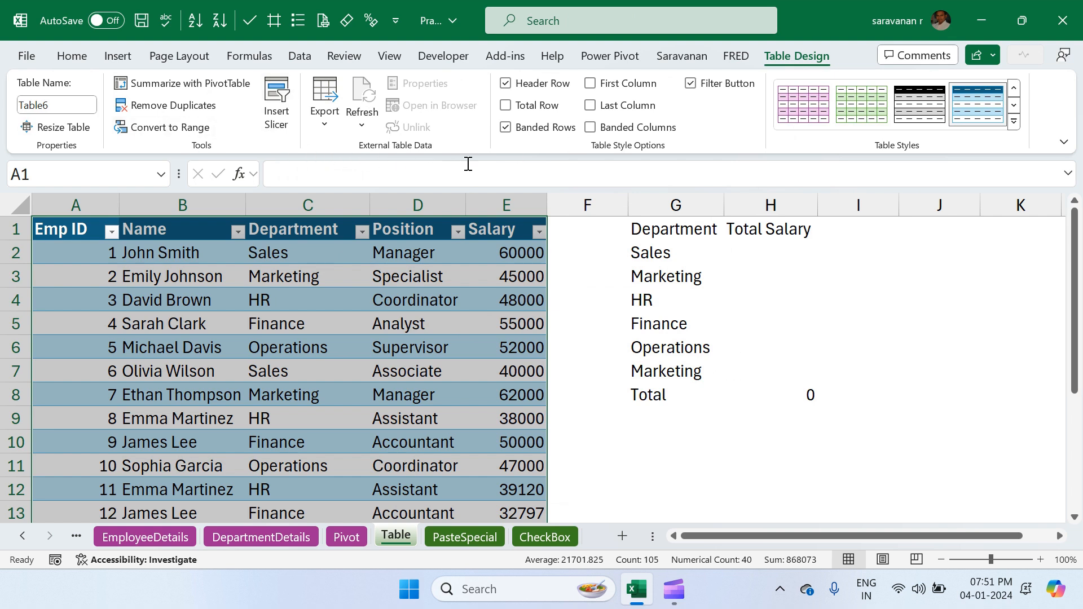
- Apply the bright blue table style from the first row of the Medium group to the employee table
click(1014, 121)
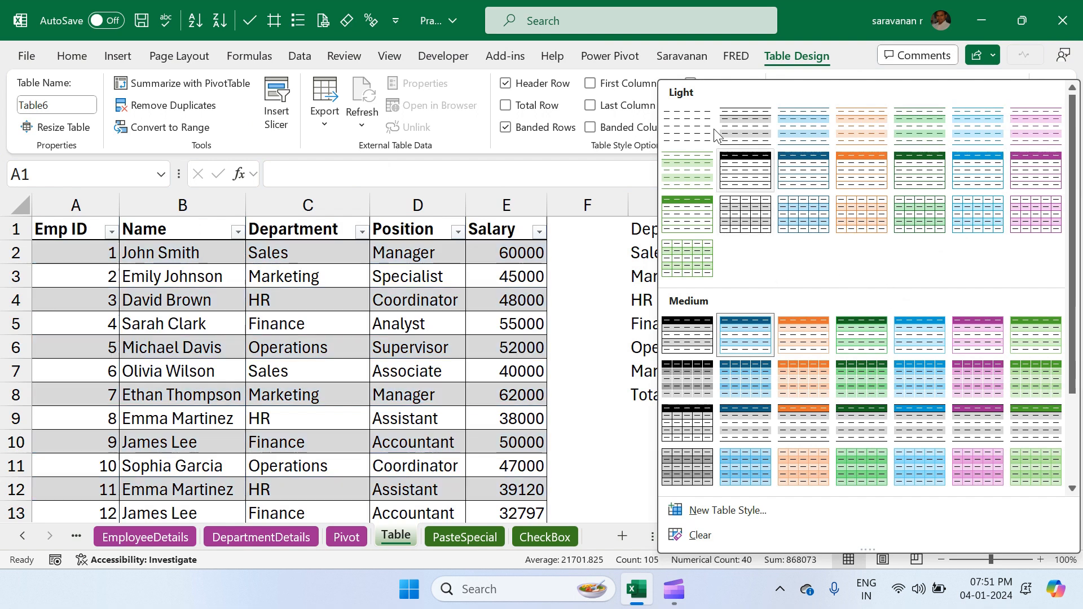
scroll(801, 296, down, 3)
scroll(804, 301, up, 3)
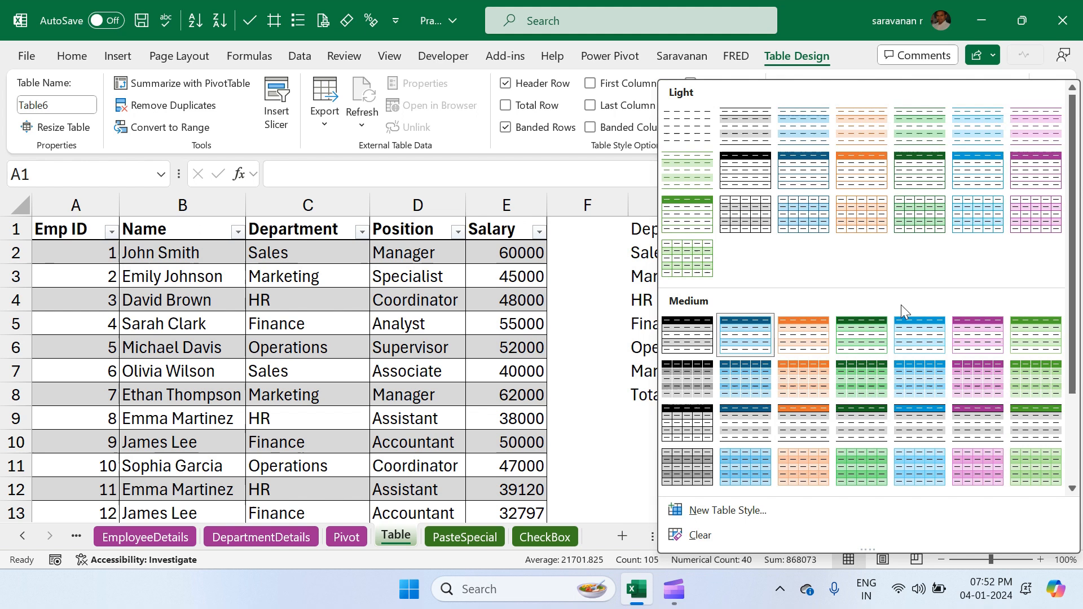
click(918, 350)
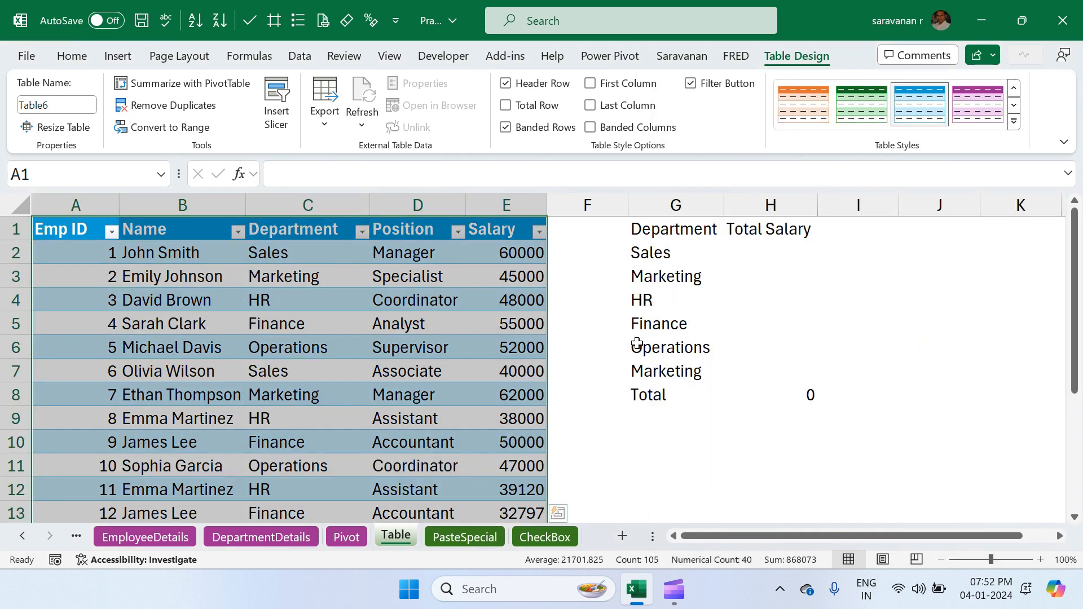
- Look through the employee table's rows and examine how its column headers behave further down the sheet
click(465, 260)
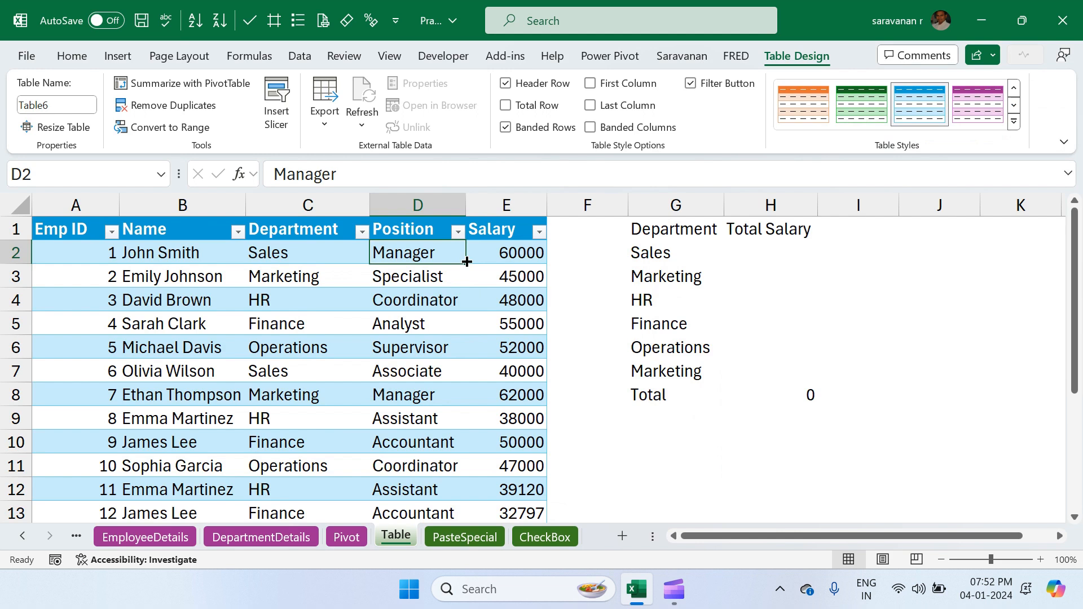
scroll(417, 289, down, 1)
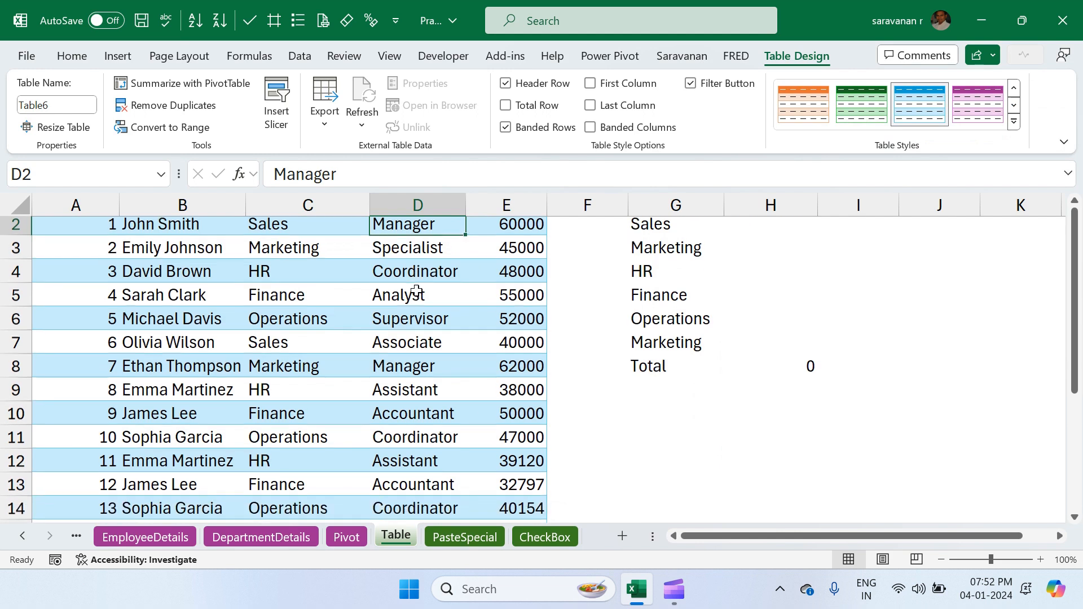
scroll(416, 290, down, 1)
click(417, 285)
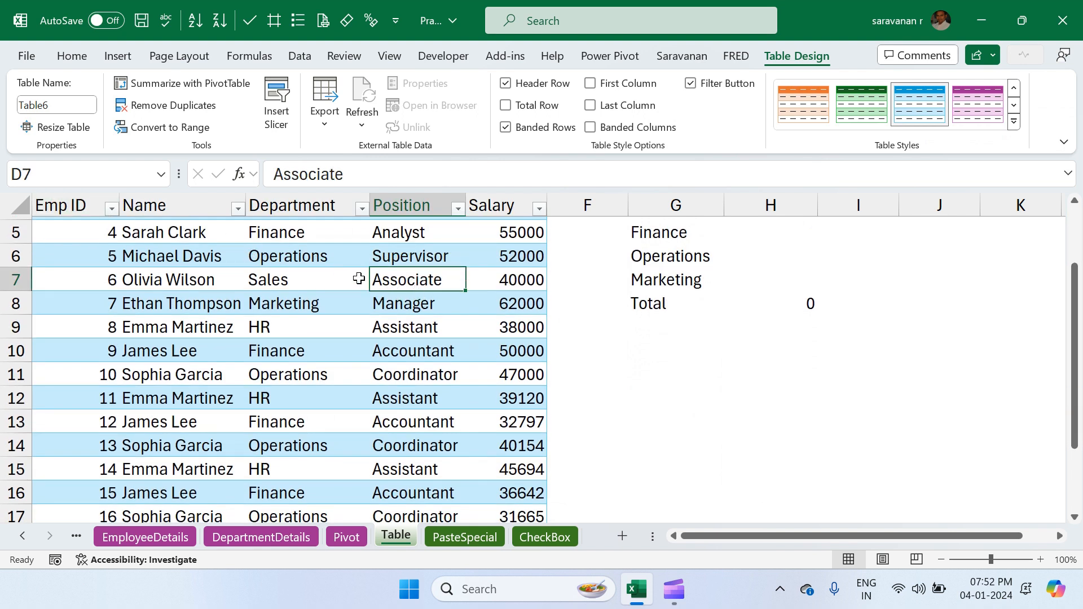
scroll(359, 279, up, 2)
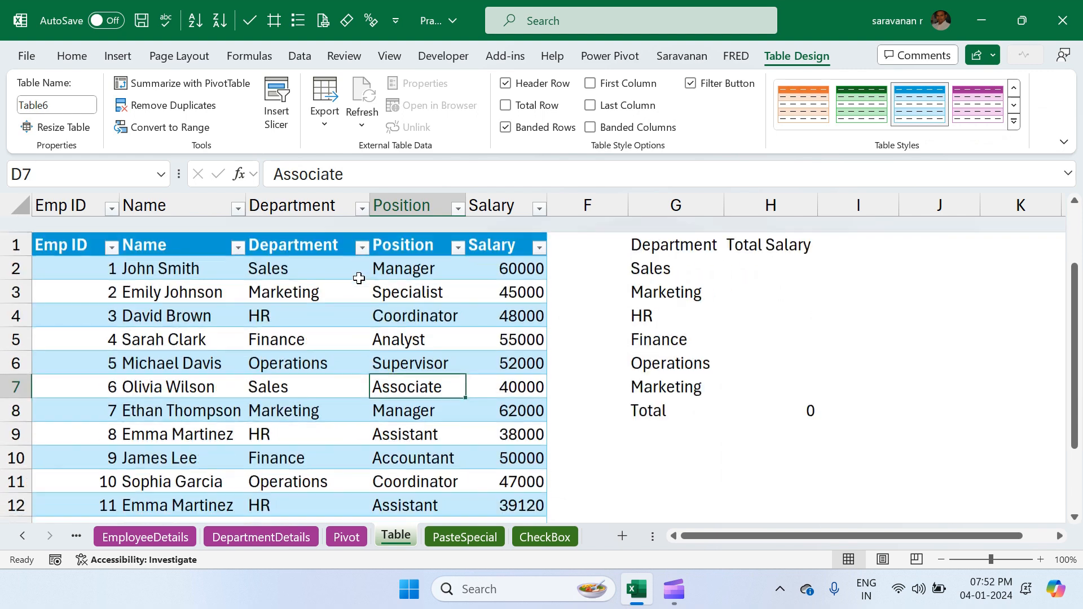
scroll(359, 279, down, 4)
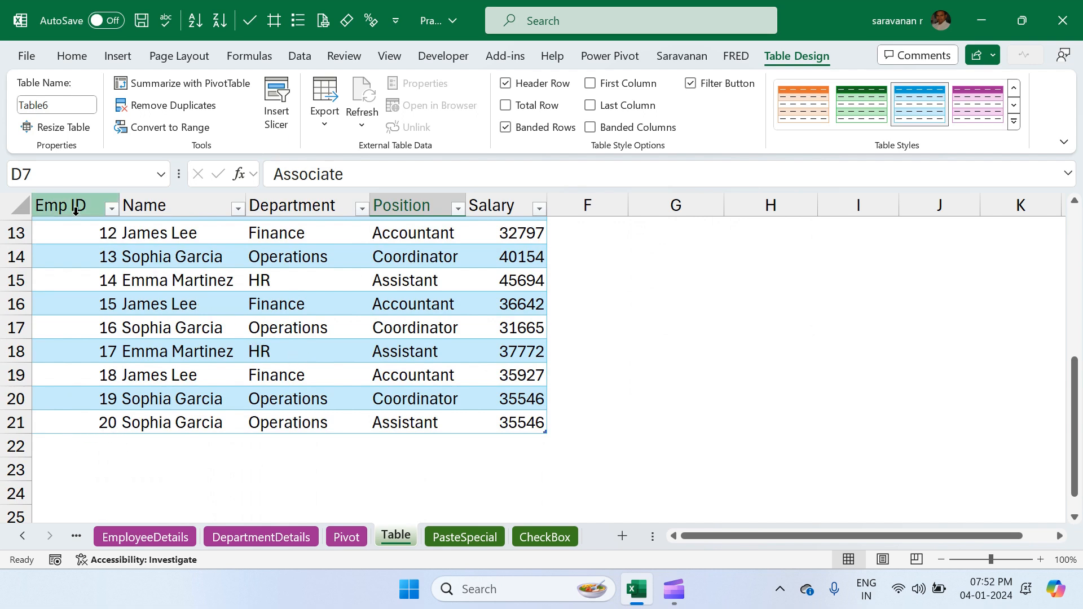
scroll(340, 302, up, 4)
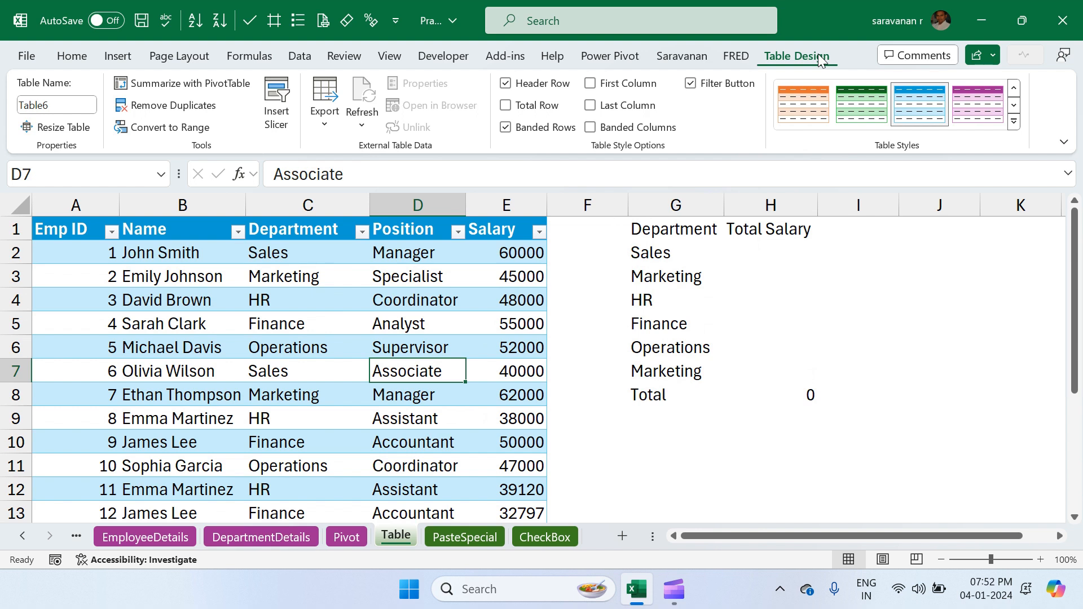
- Rename the employee table as TData
click(73, 106)
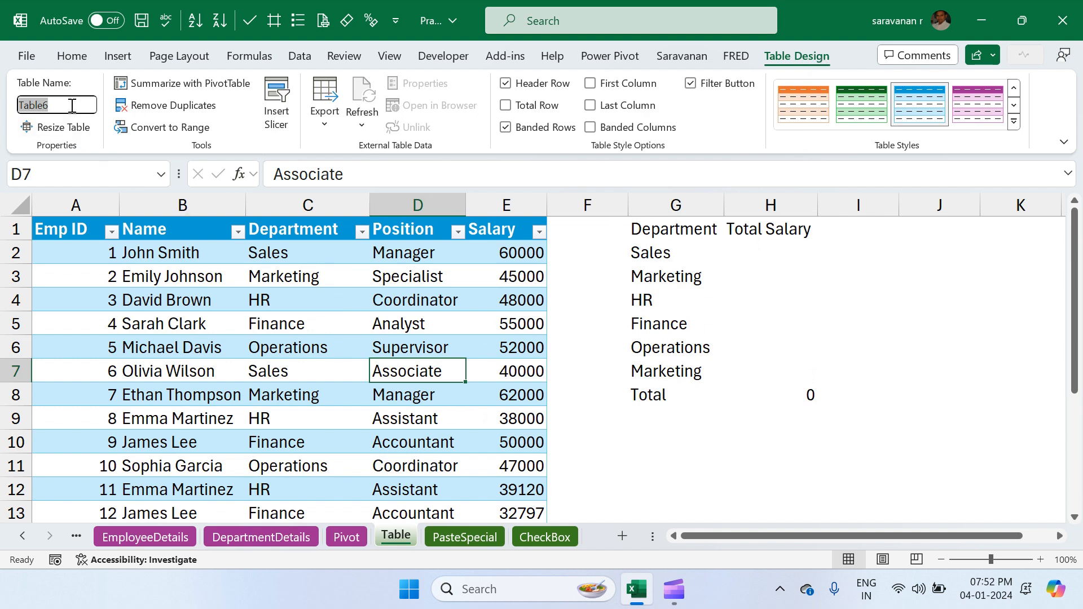
text(TData)
key(Return)
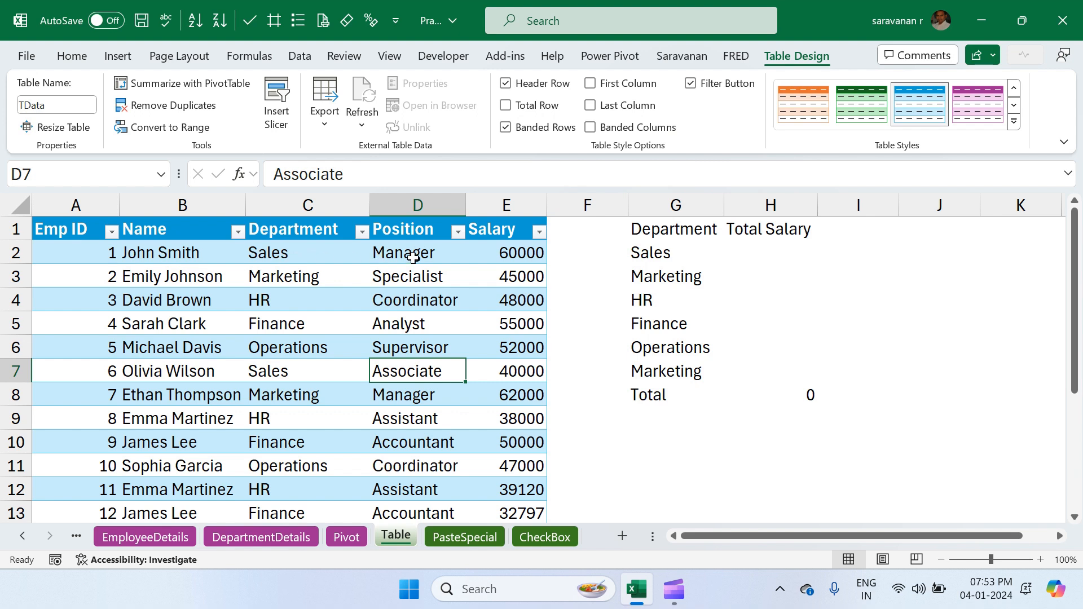
- Switch the table's filter buttons off and back on, and add a total row below the data
click(692, 83)
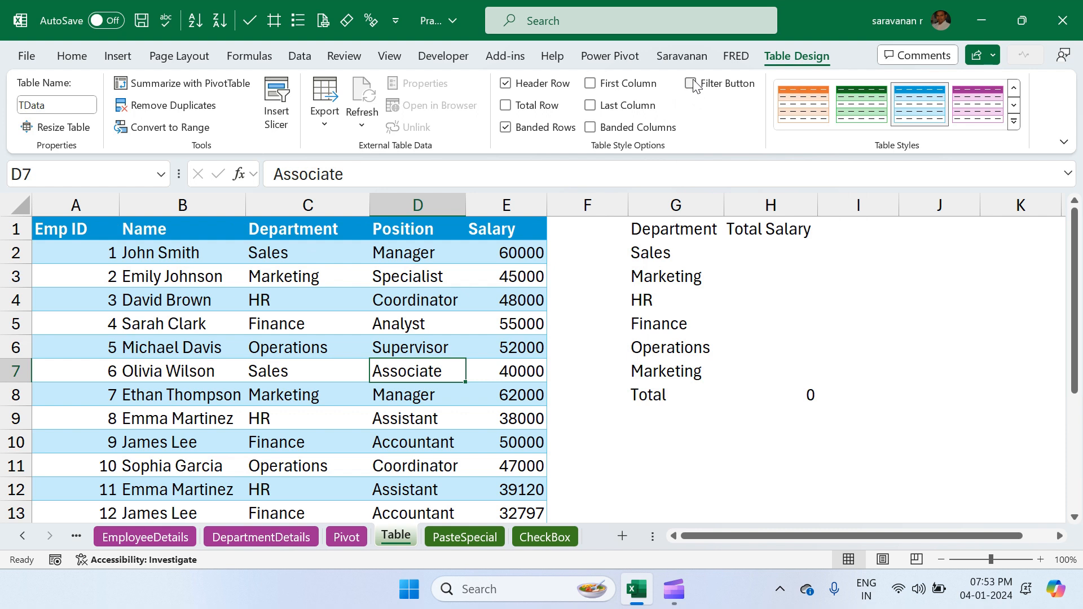
click(691, 84)
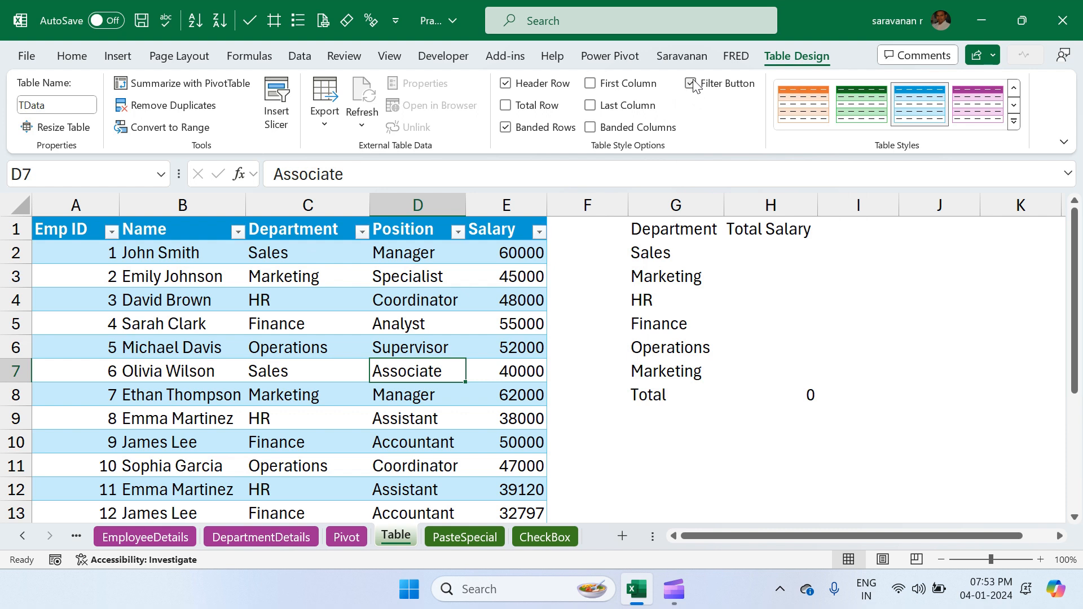
click(506, 108)
scroll(431, 278, down, 5)
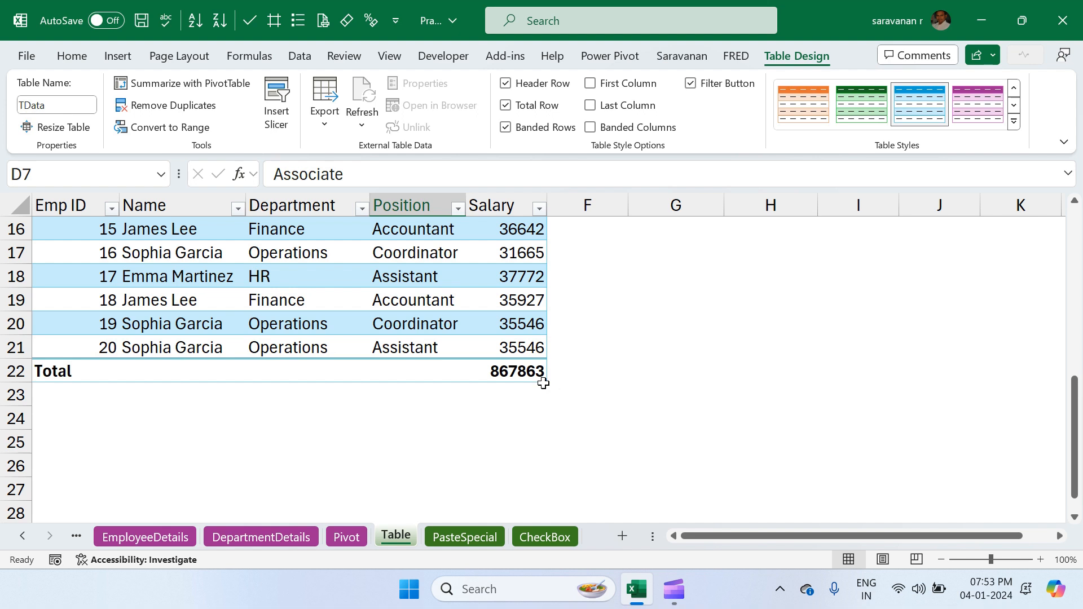
scroll(490, 296, up, 5)
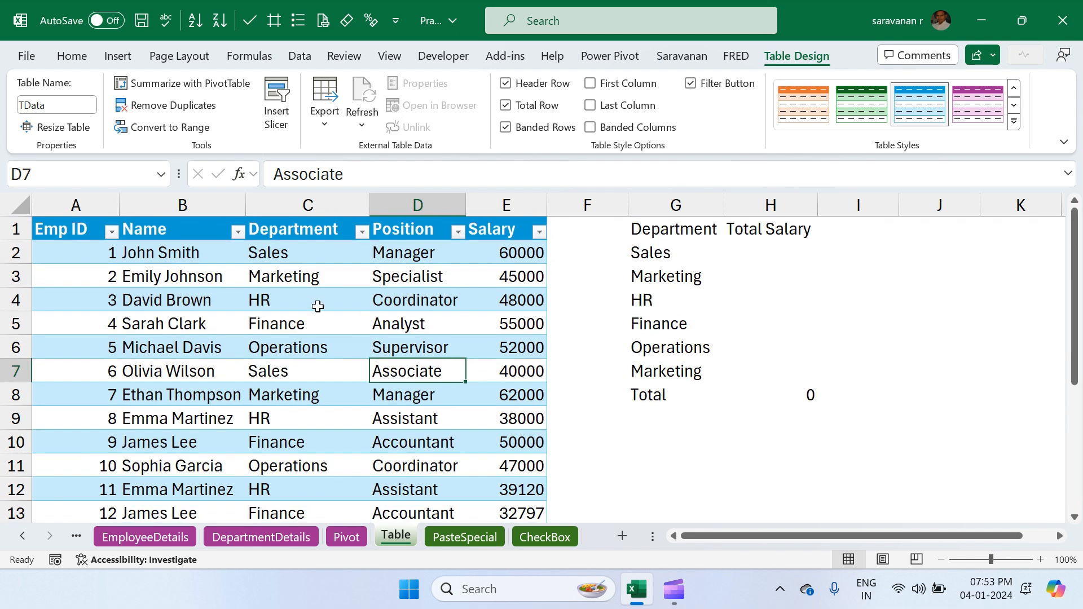
scroll(399, 352, down, 5)
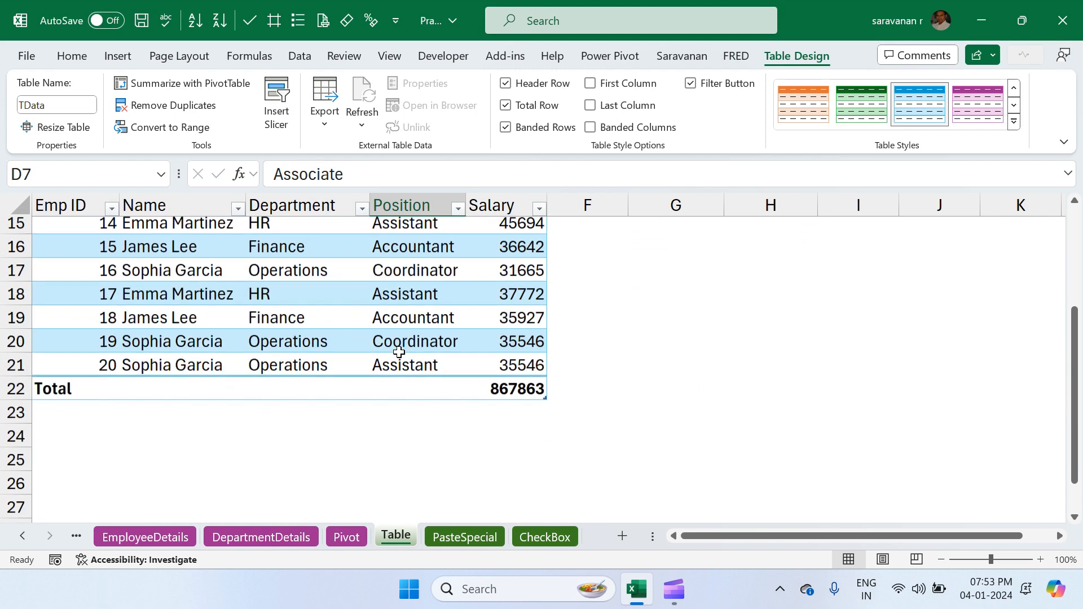
- Set the Salary column's total row function to Average
click(505, 377)
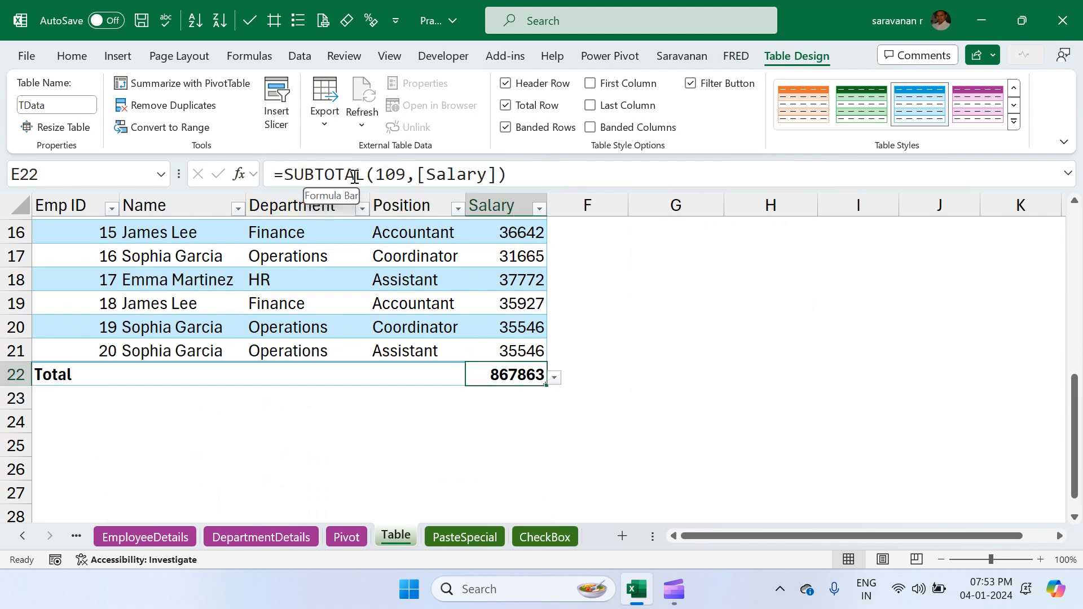
click(556, 381)
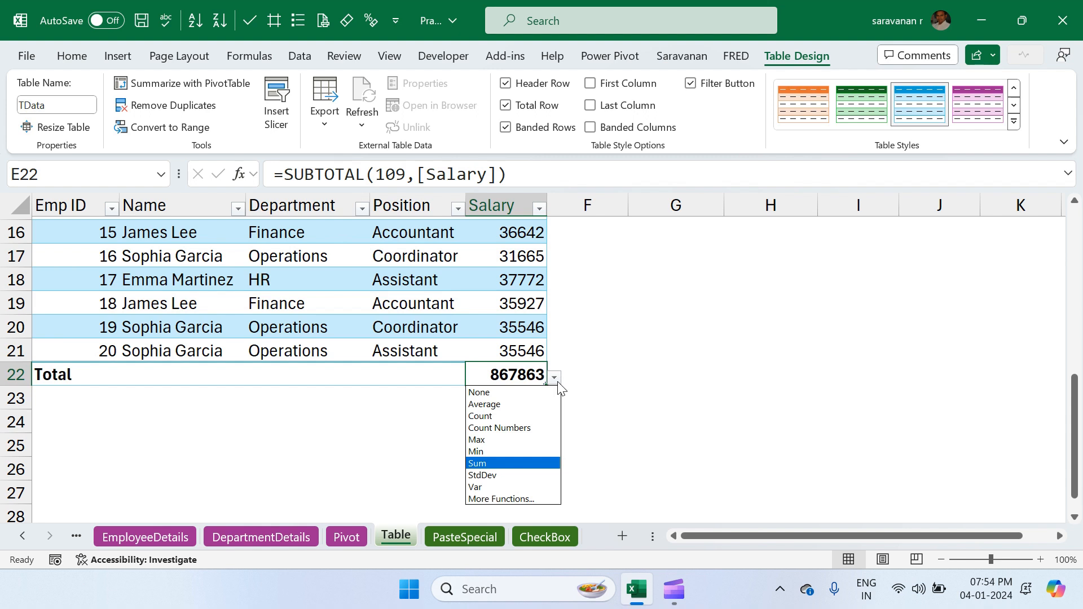
click(510, 402)
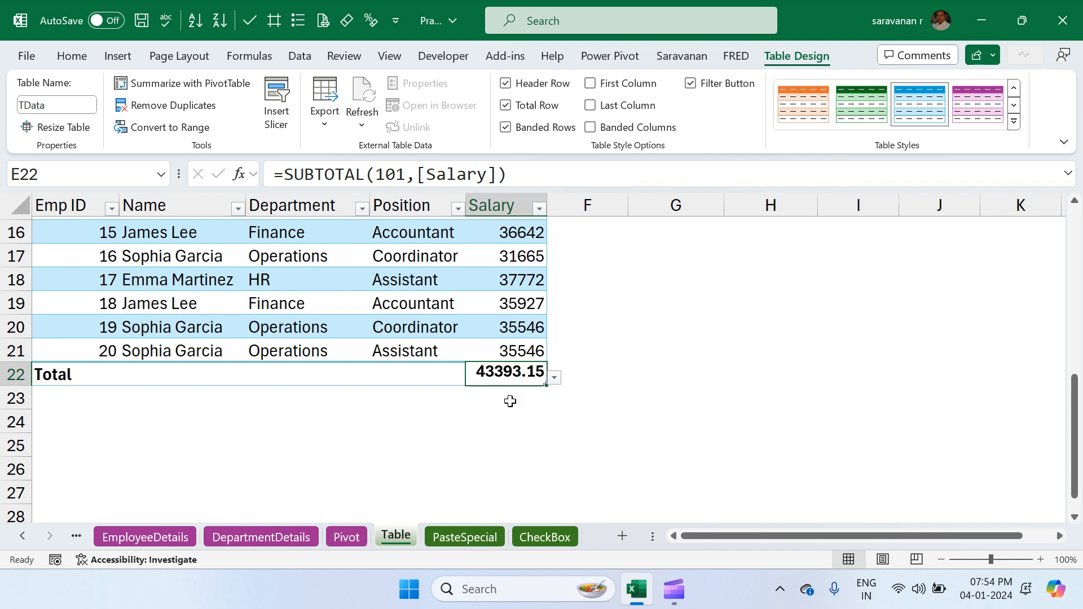
- Switch the Salary column's total row function to Count, followed by Count Numbers
click(555, 379)
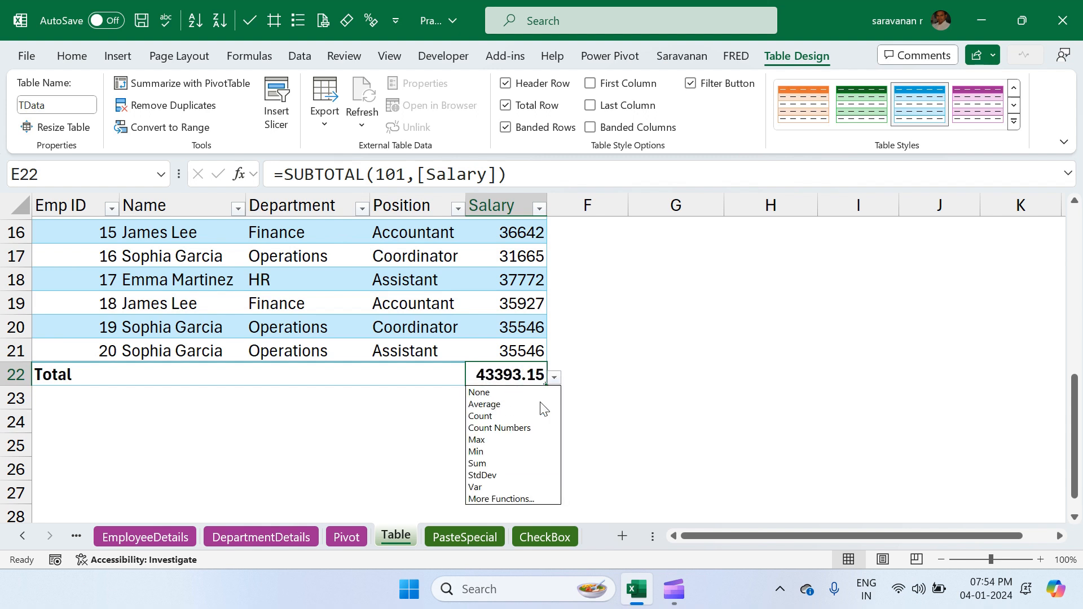
click(511, 415)
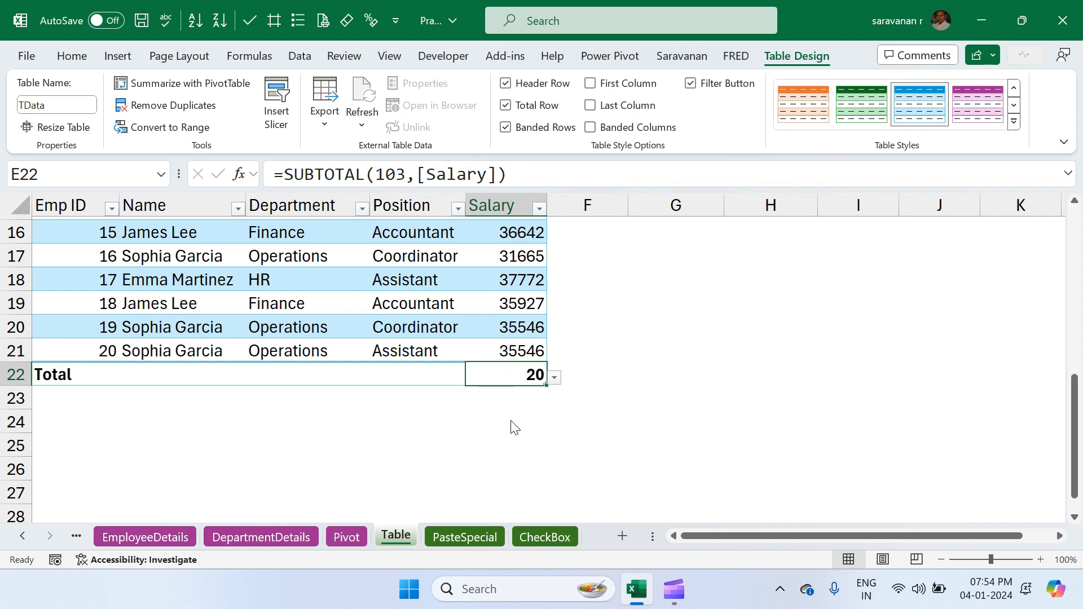
click(554, 378)
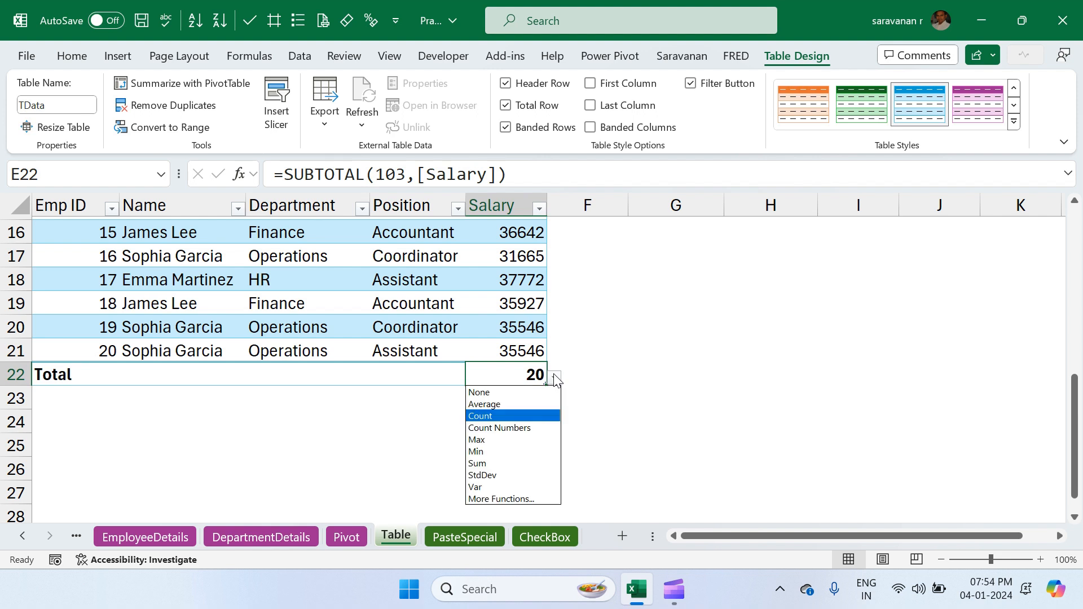
click(508, 429)
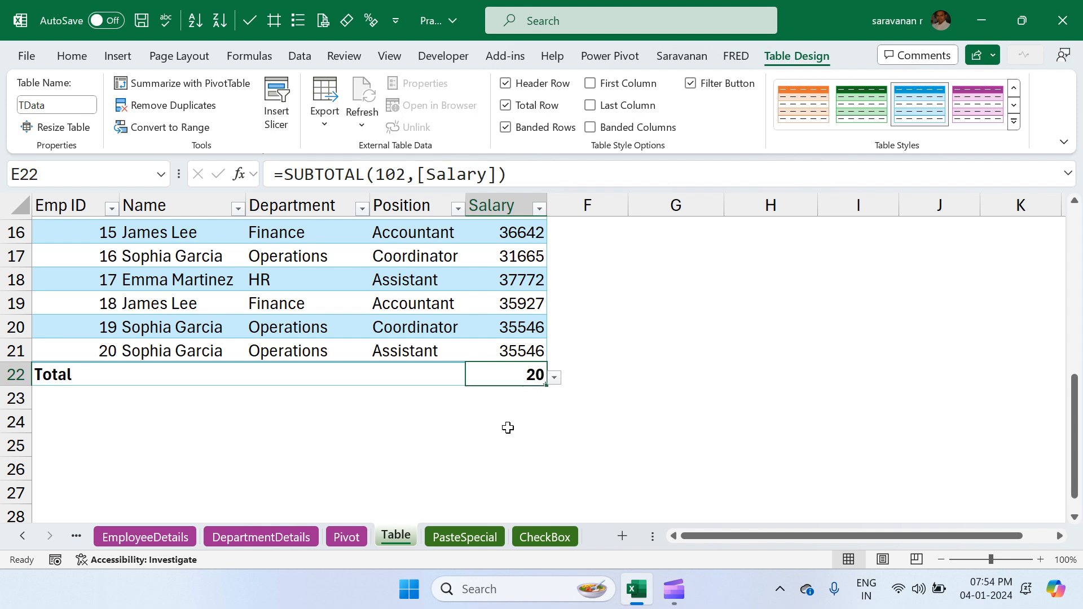
- Try Max as the Salary column's total row function, and change it to Min
click(557, 382)
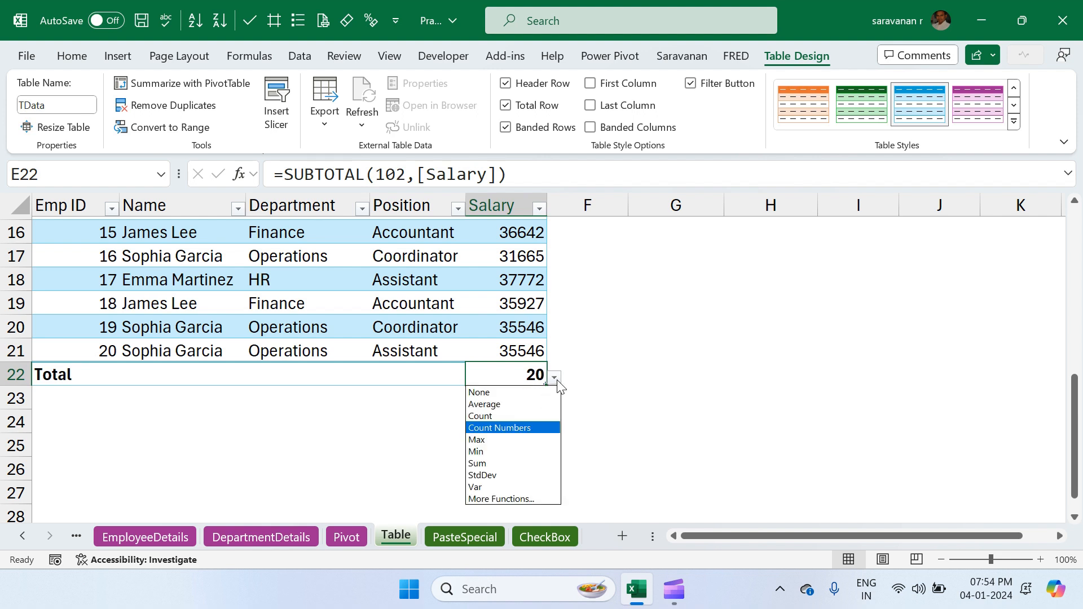
click(511, 442)
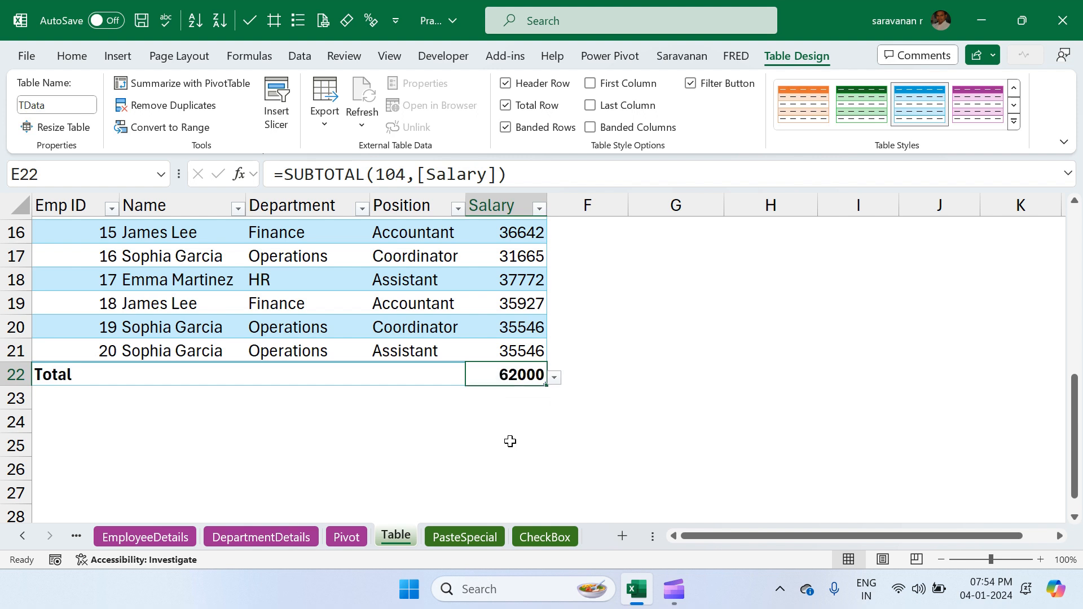
click(555, 377)
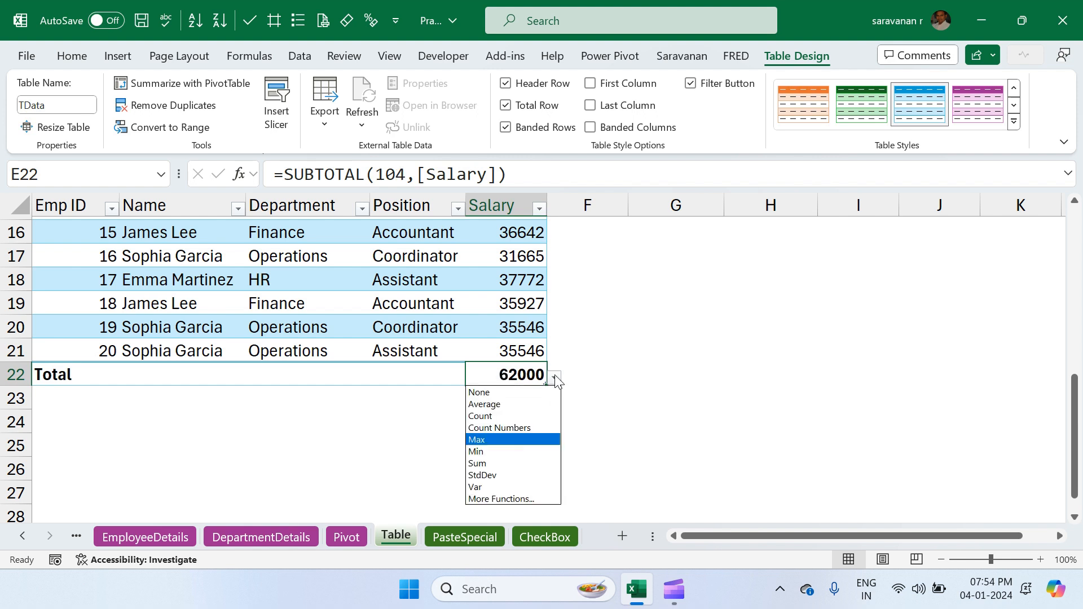
click(493, 452)
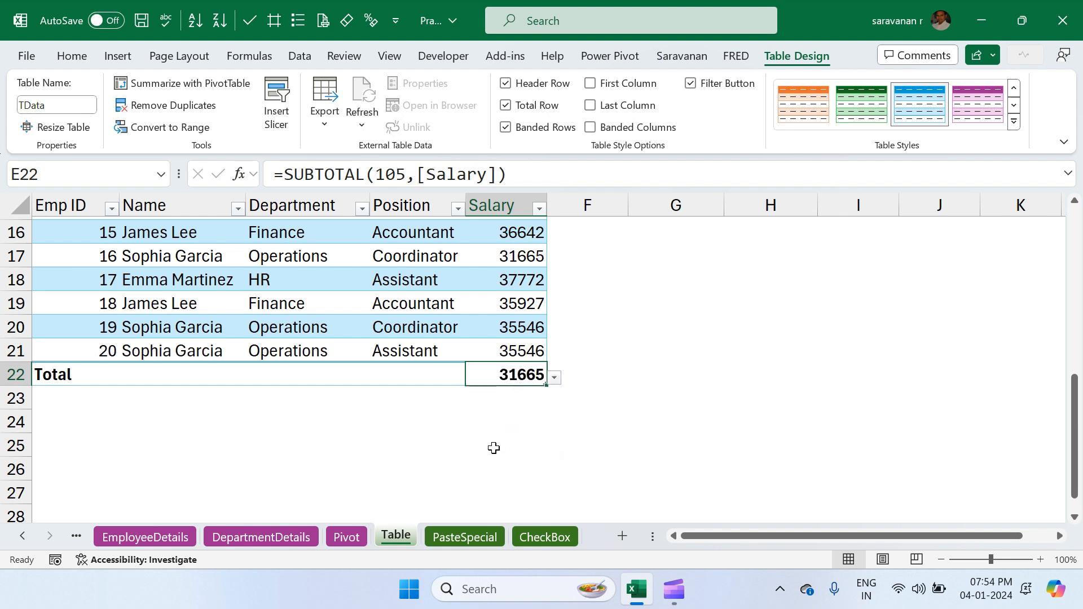
- Set the Salary column's total row function to Sum
click(555, 378)
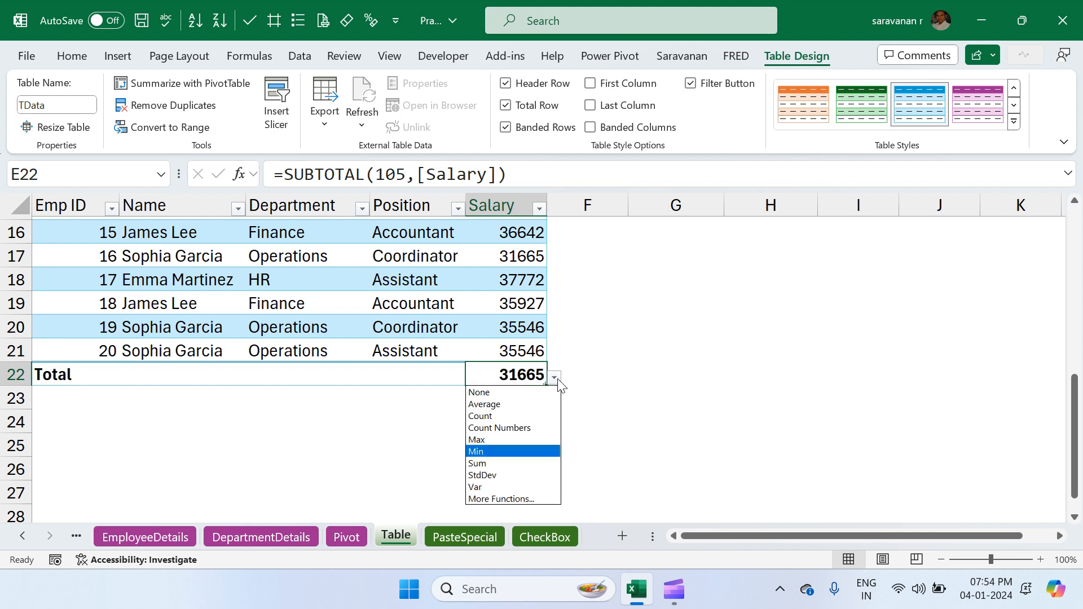
click(483, 468)
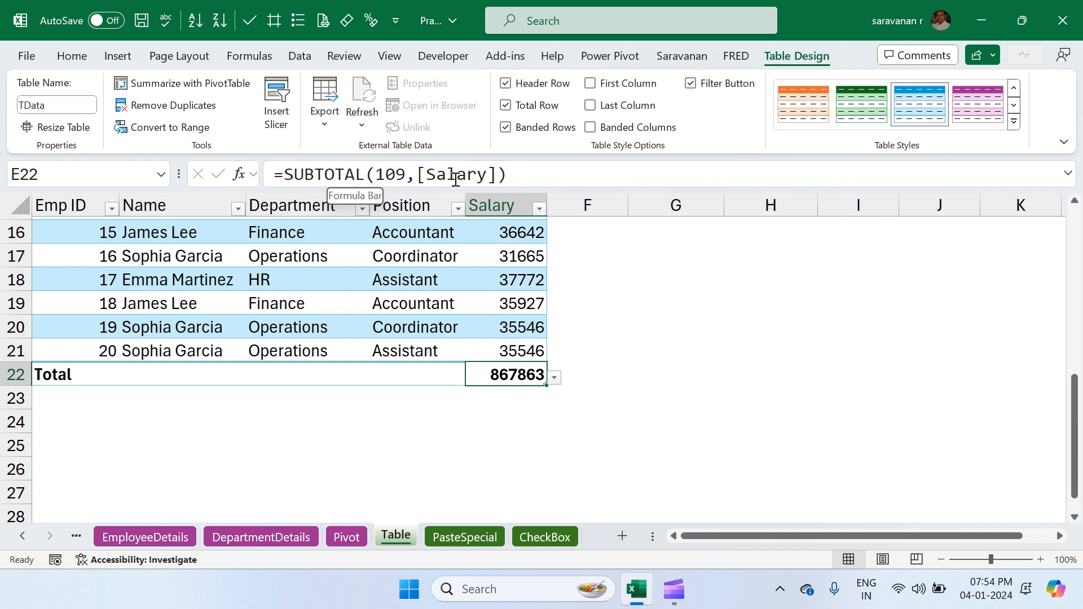
- Browse the additional functions for the Salary total with the category set to All, and close the function list without choosing one
click(554, 378)
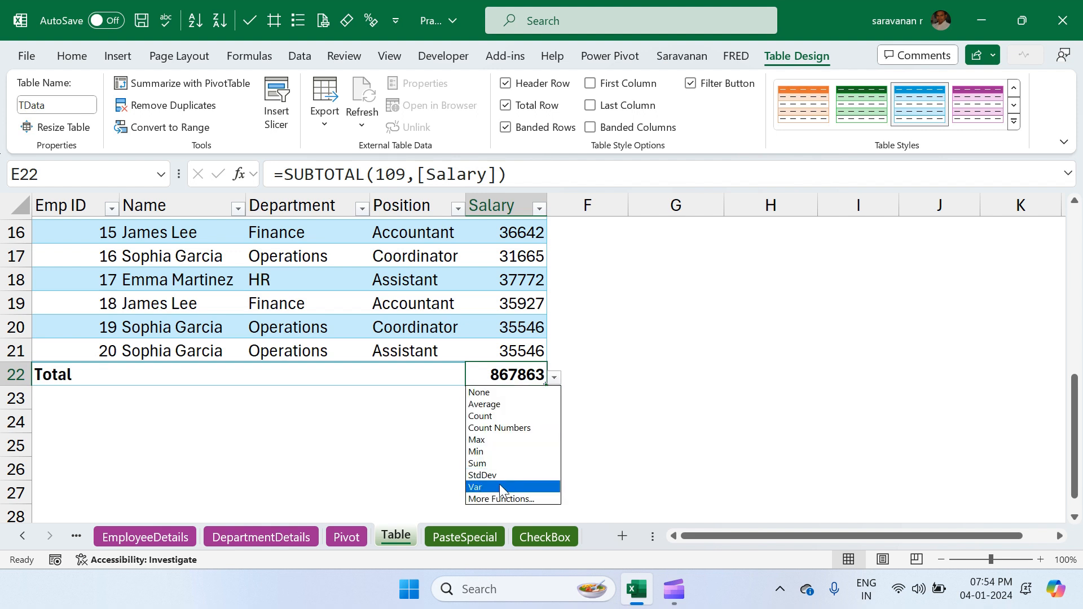
click(498, 500)
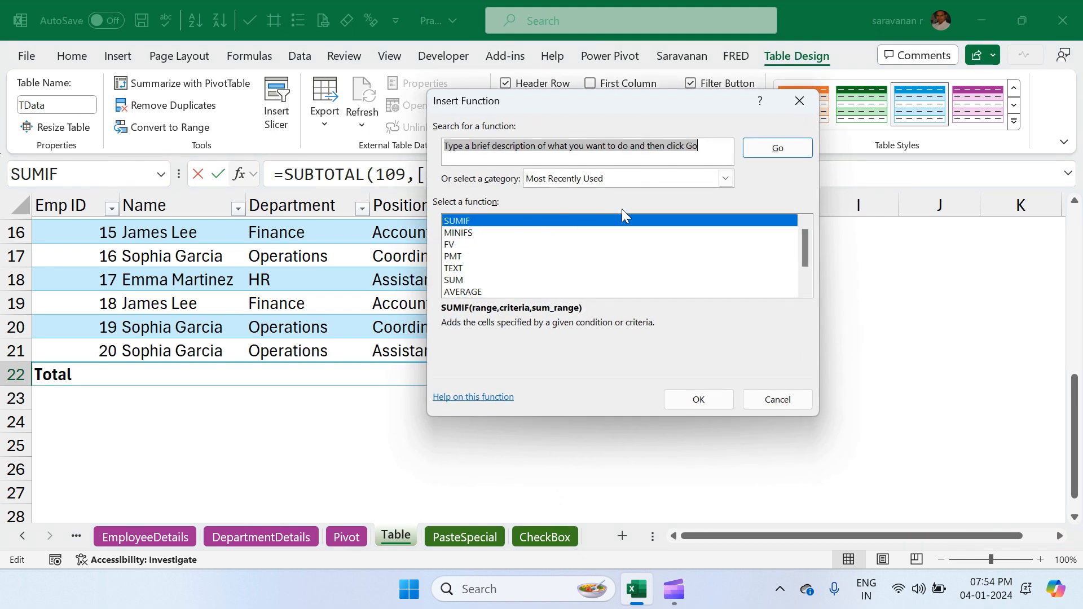
click(726, 178)
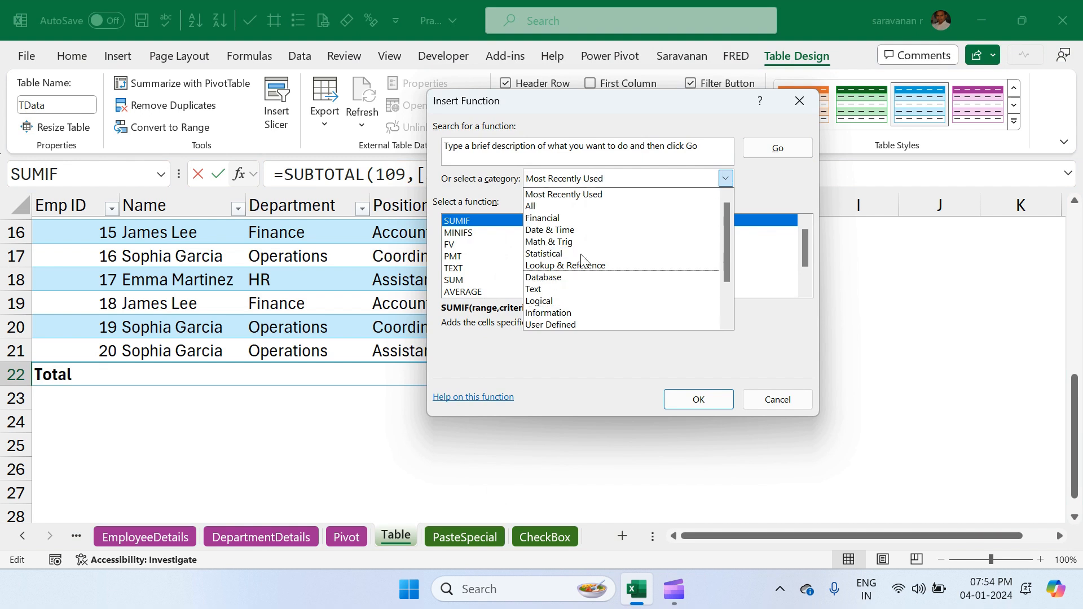
click(610, 215)
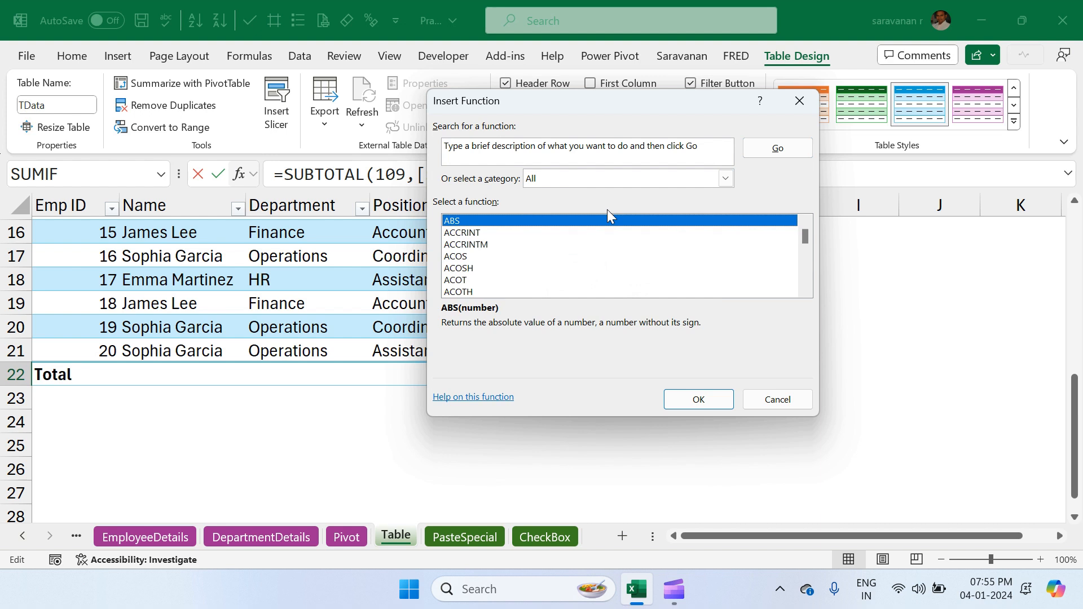
click(758, 403)
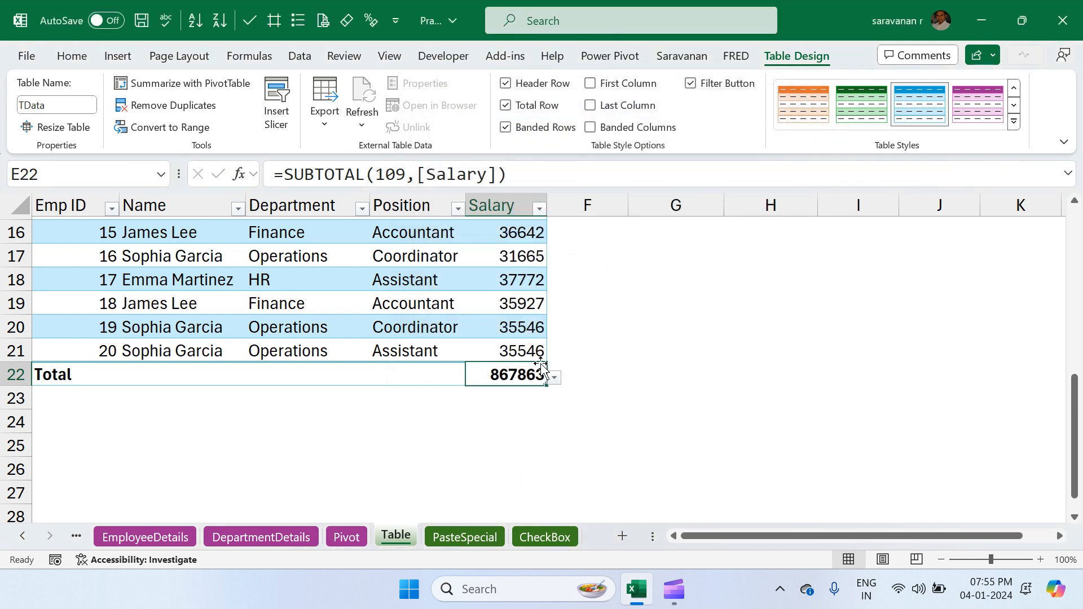
- Format the Salary values and their total, cells E2:E22, with comma thousands separators and no decimal places
scroll(543, 361, up, 5)
click(512, 248)
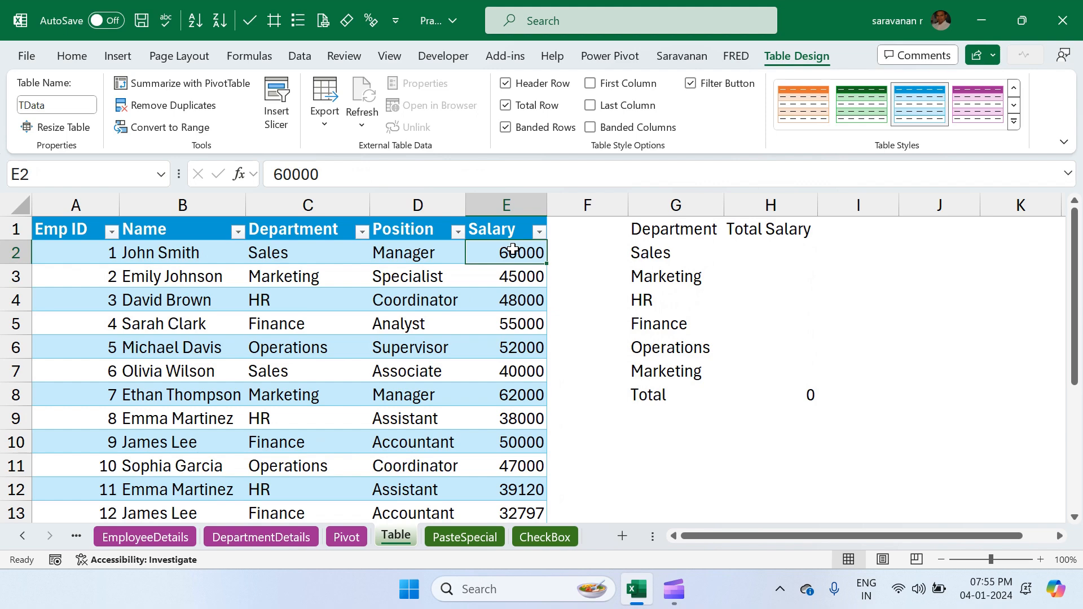
key(ctrl+shift+Down)
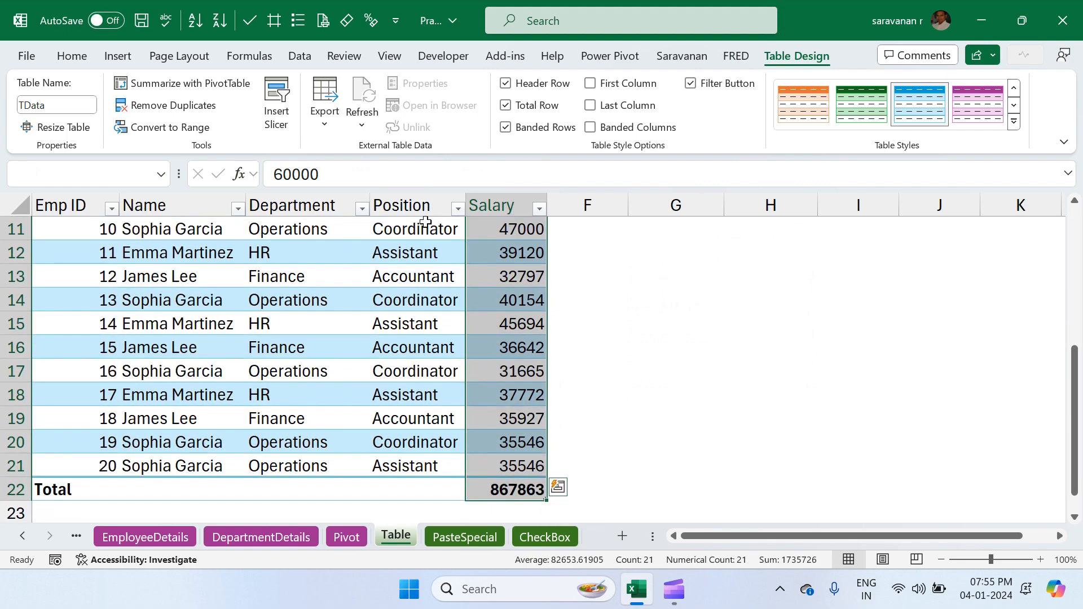
click(72, 56)
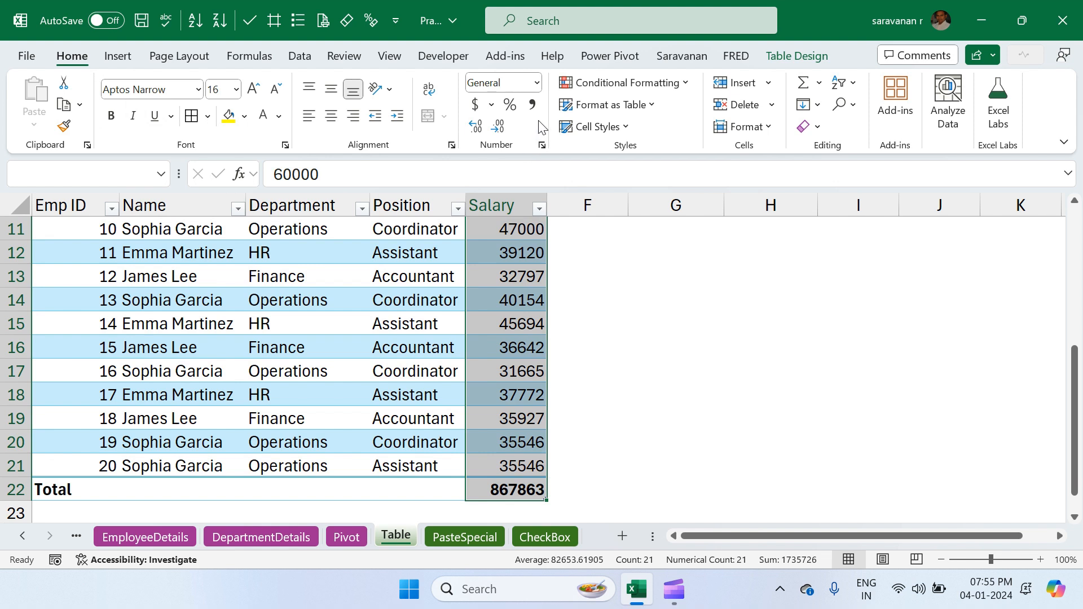
click(534, 106)
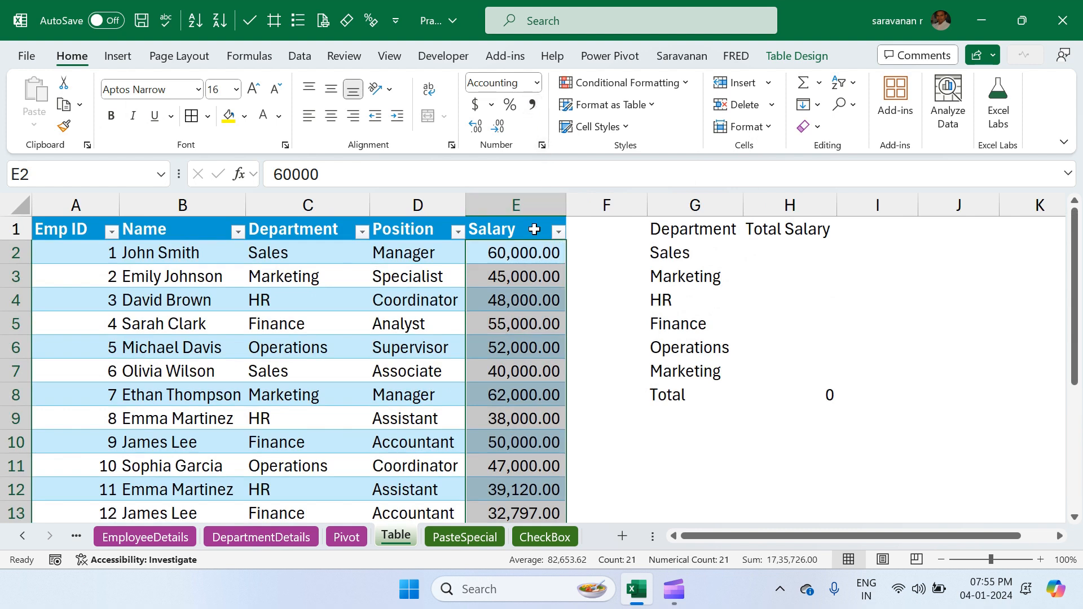
click(499, 127)
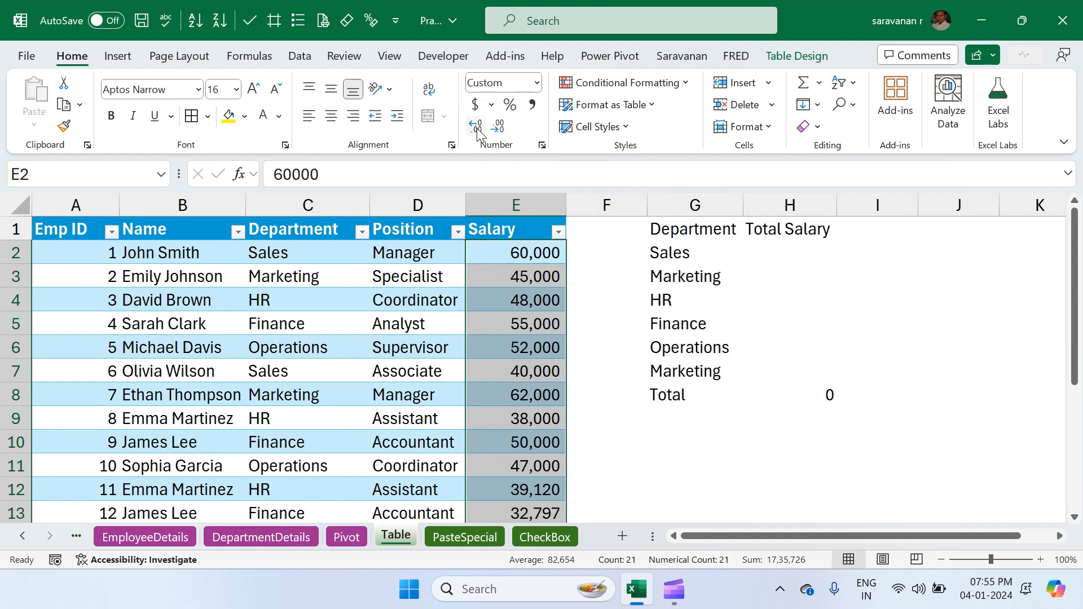
click(477, 130)
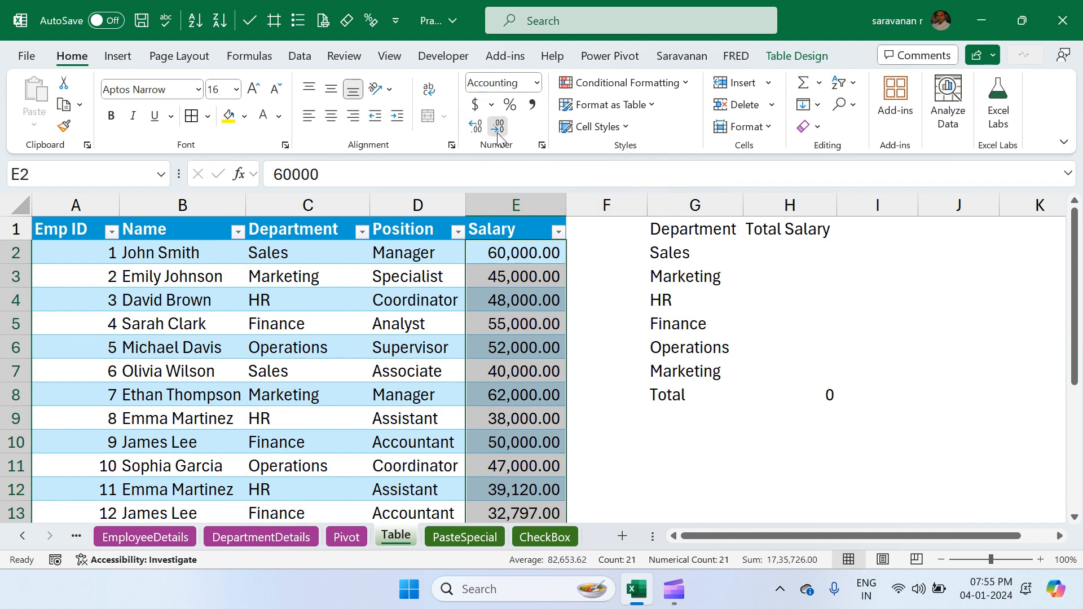
double_click(498, 134)
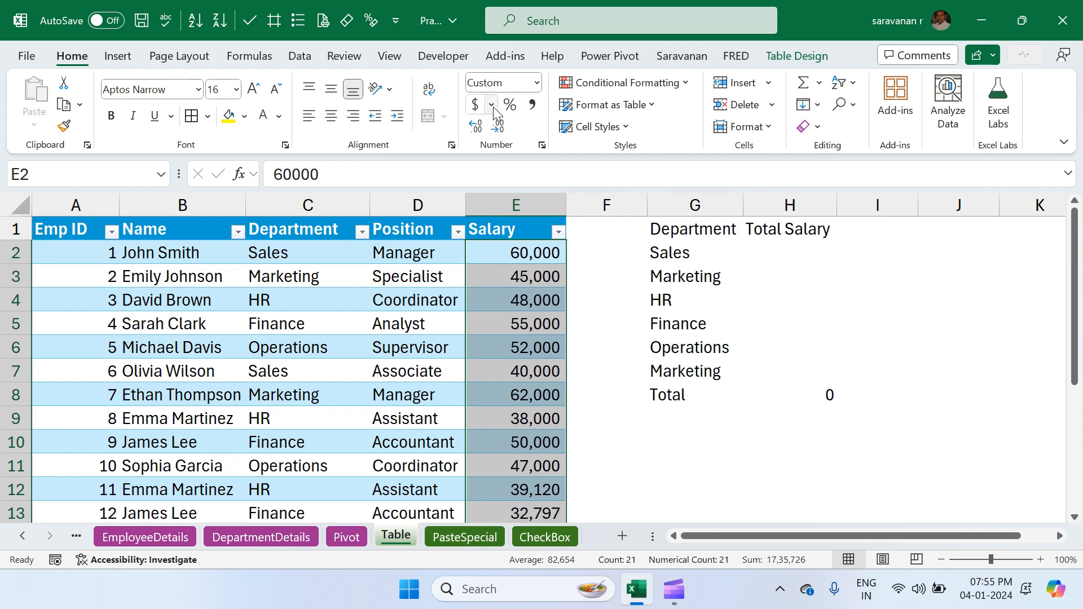
- Apply the ₹ English (India) accounting format to the Salary cells, and change it to the $ accounting format without decimals
click(492, 105)
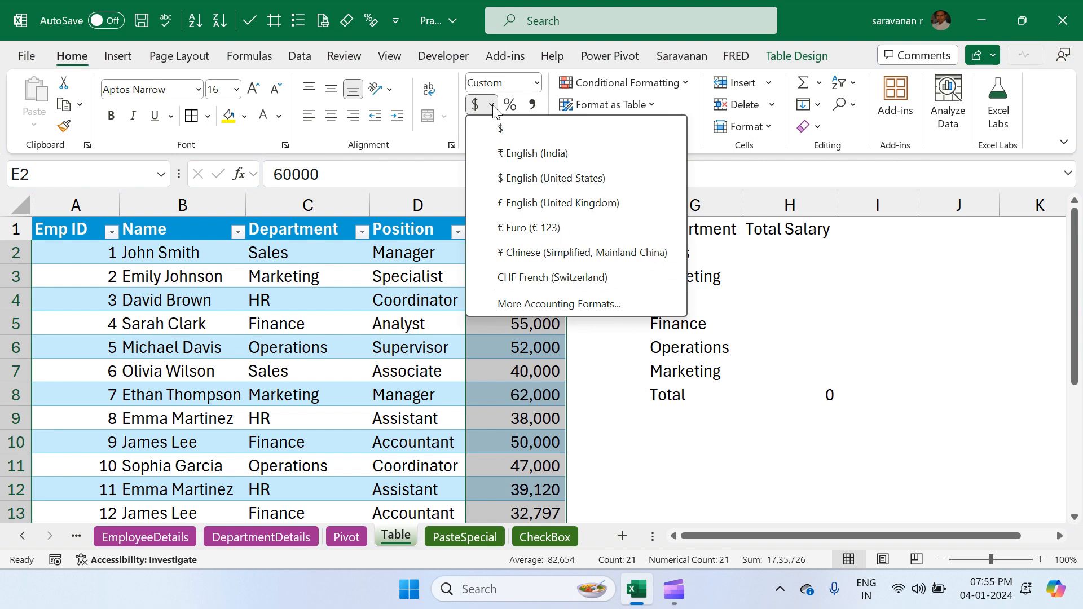
click(510, 154)
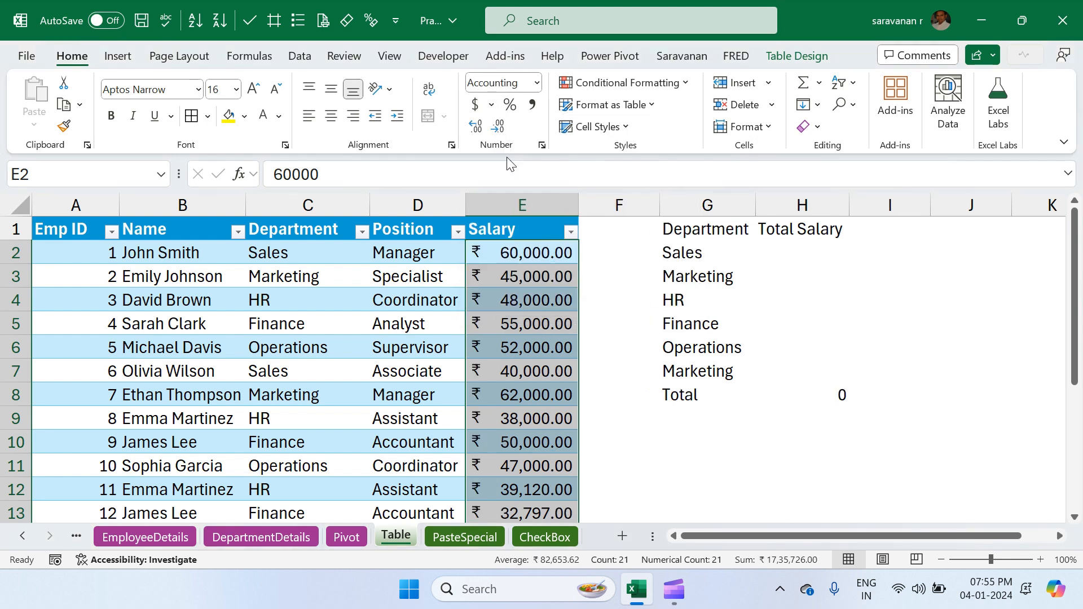
click(493, 108)
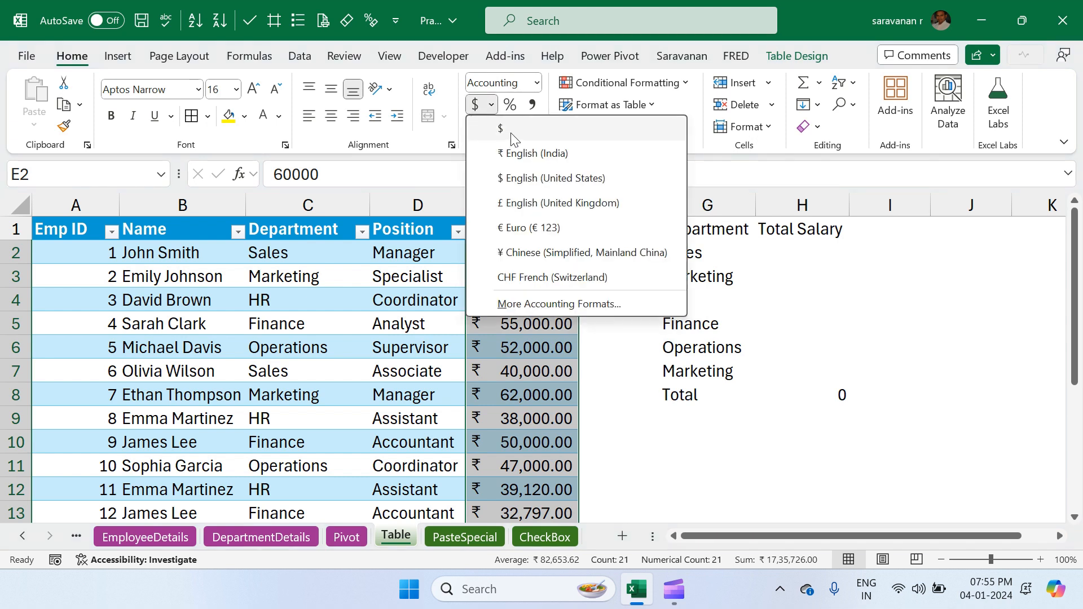
click(515, 129)
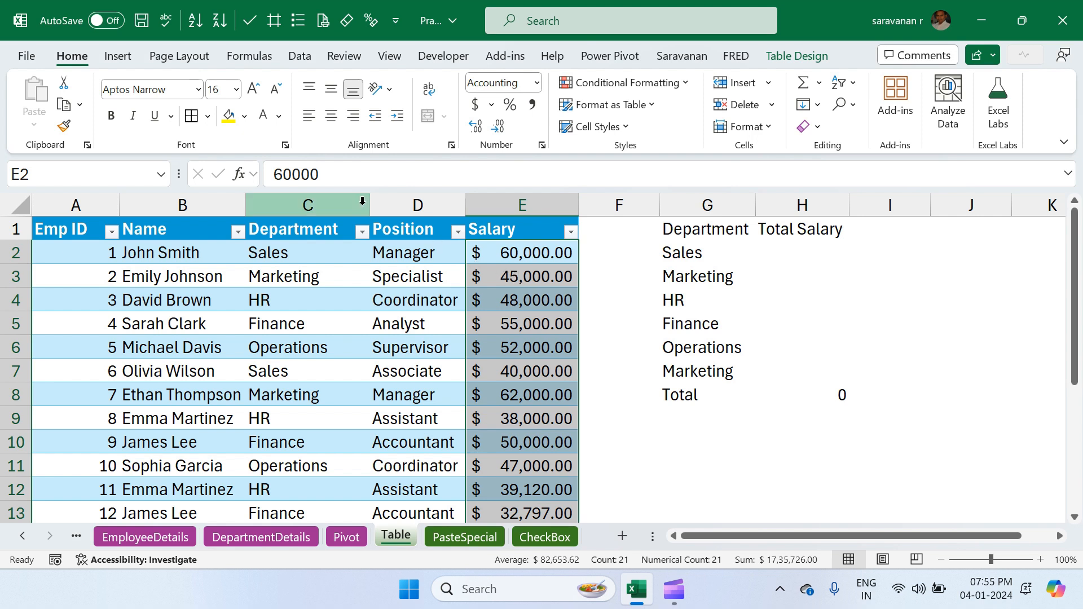
click(497, 130)
click(497, 130)
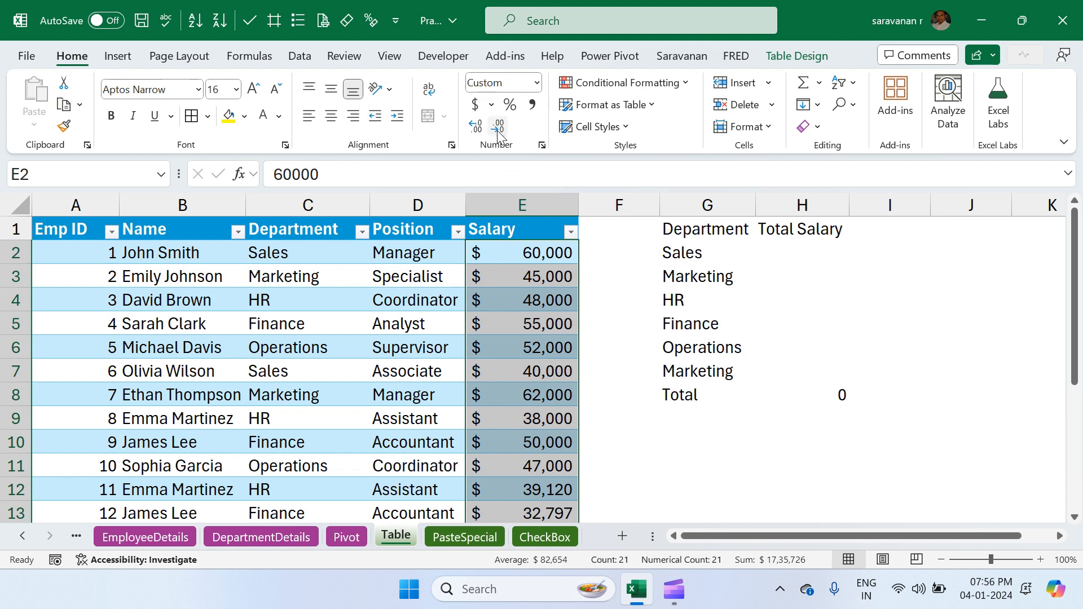
- Change the Salary cells to the Currency number format with no decimal places
click(538, 83)
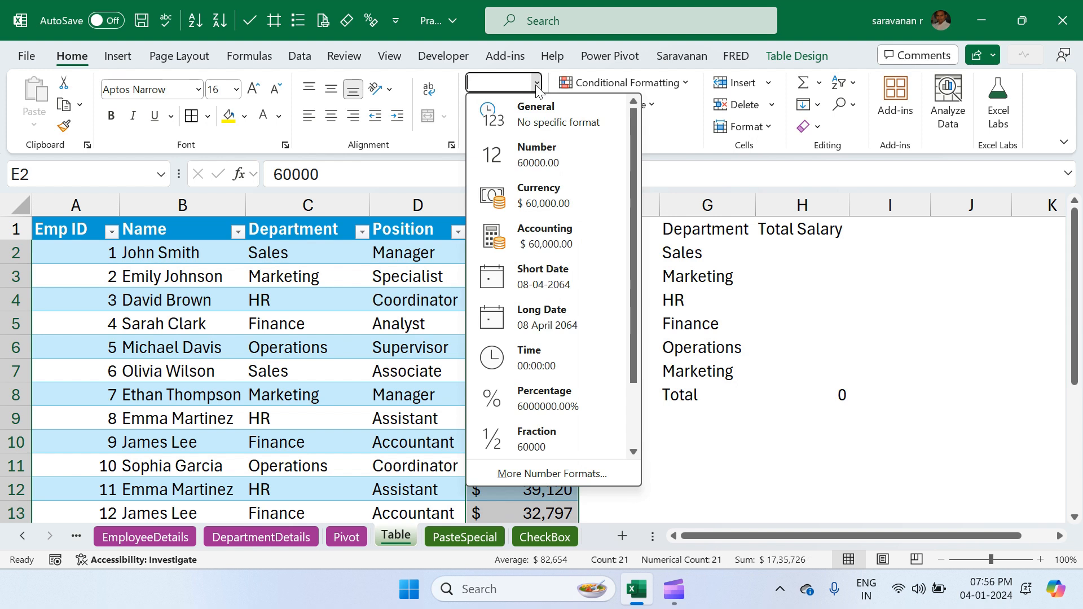
click(534, 199)
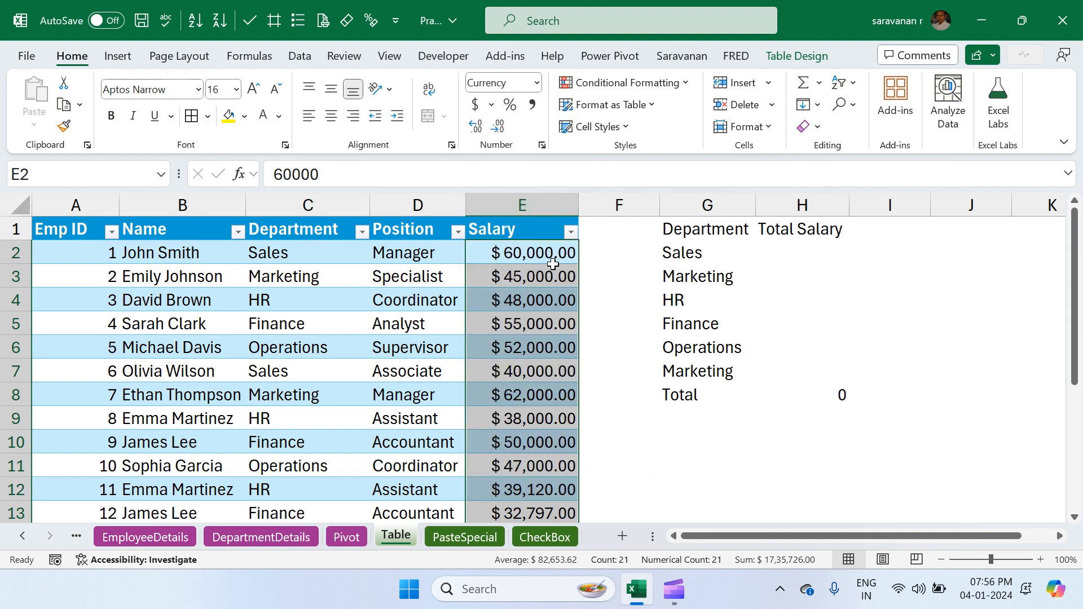
click(501, 134)
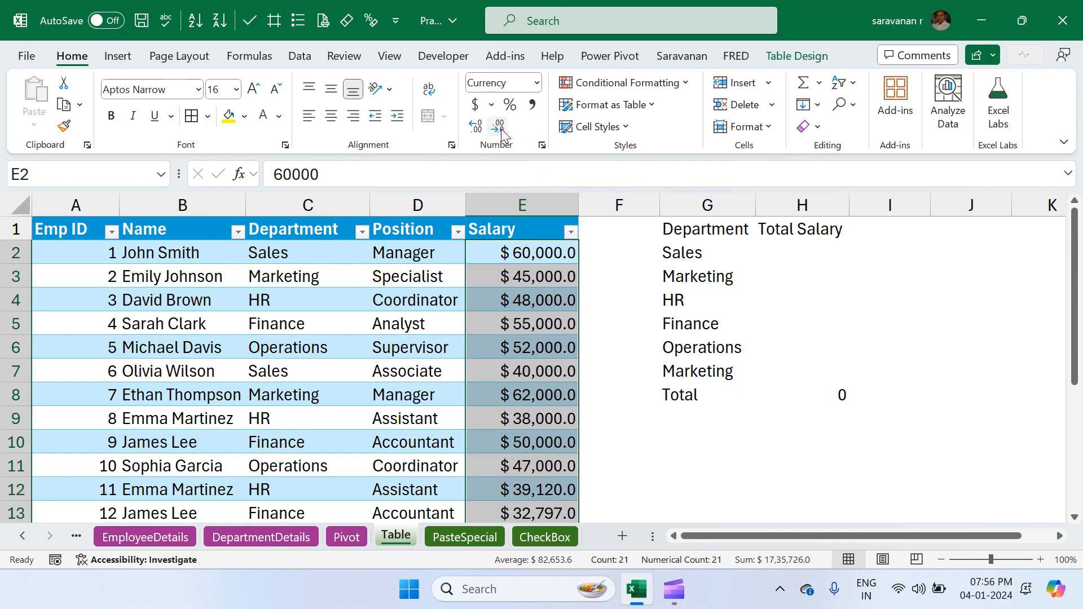
click(501, 133)
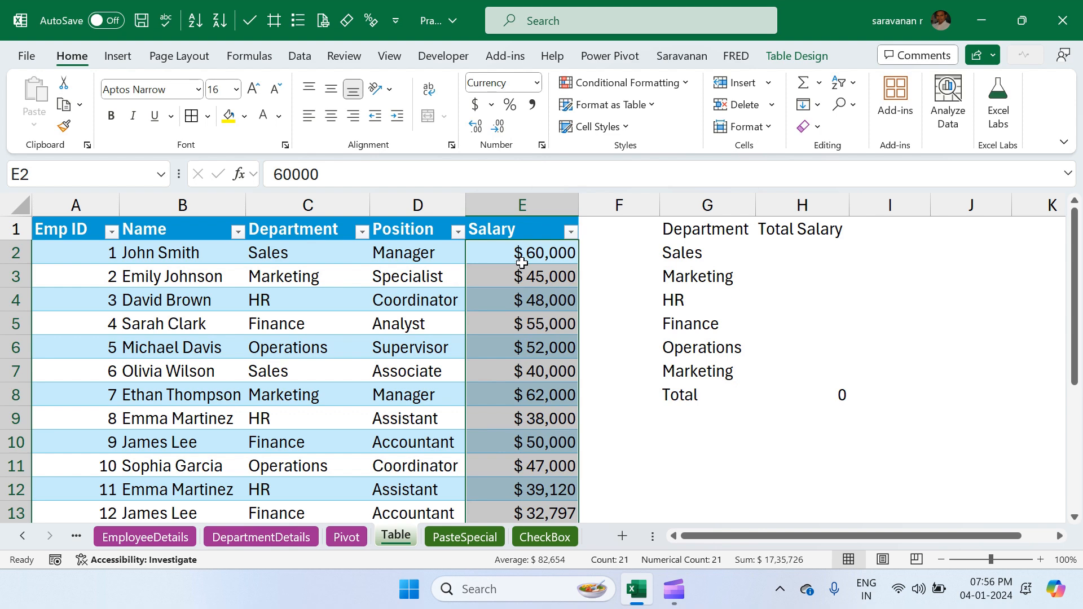
- Add a new blank row to the table between employee 20 and the total row
scroll(369, 333, down, 3)
scroll(368, 333, up, 3)
scroll(461, 346, down, 4)
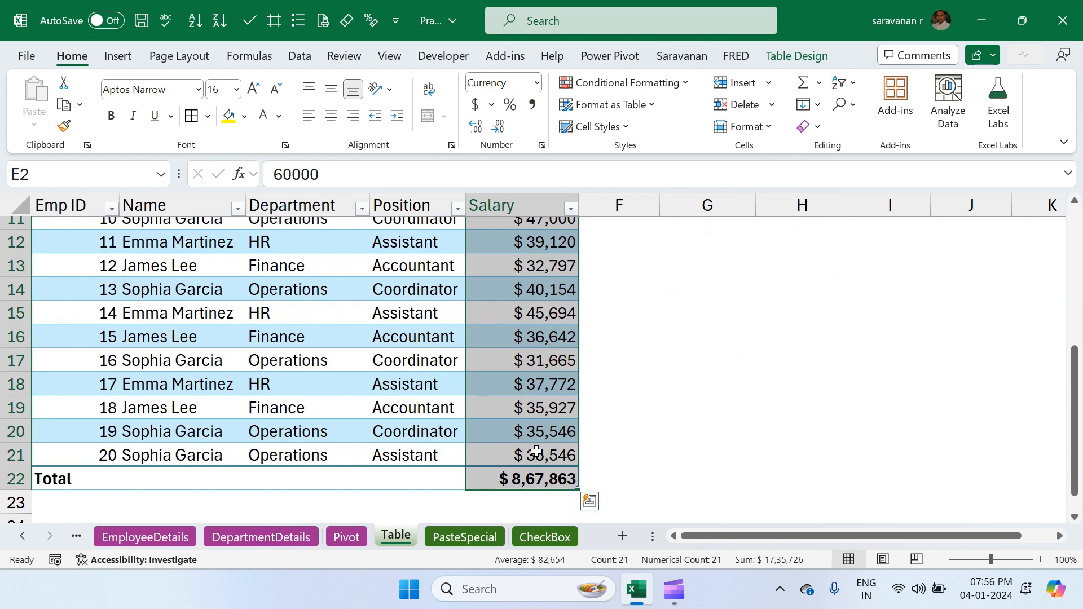
click(519, 456)
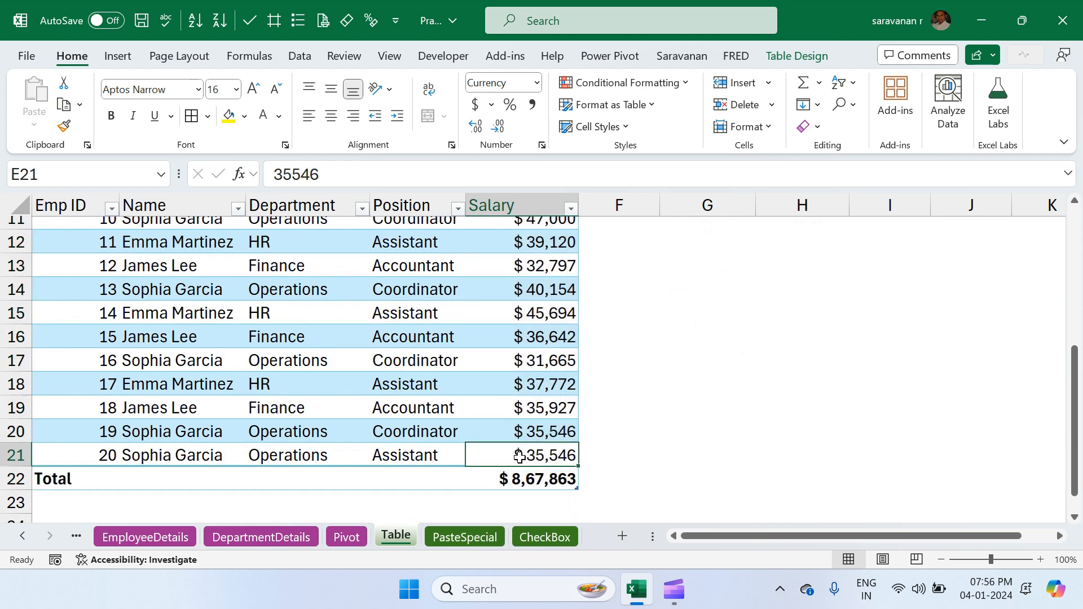
key(Tab)
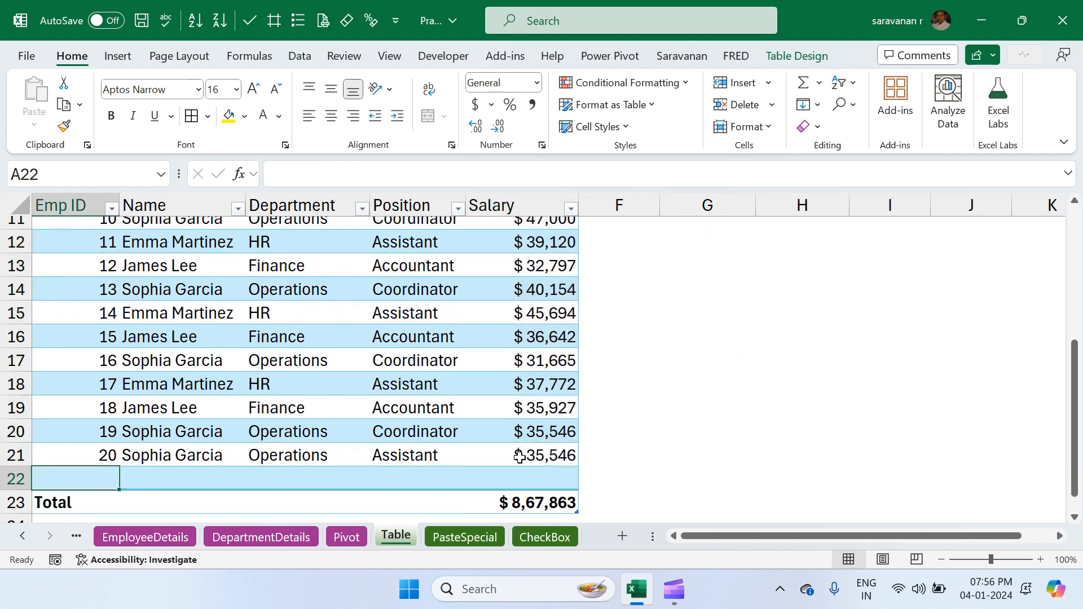
- Fill the new row with Emp ID 21, the previous employee's name, Operations and Coordinator, and copy the salary from the cell above
text(21)
key(Tab)
text(So)
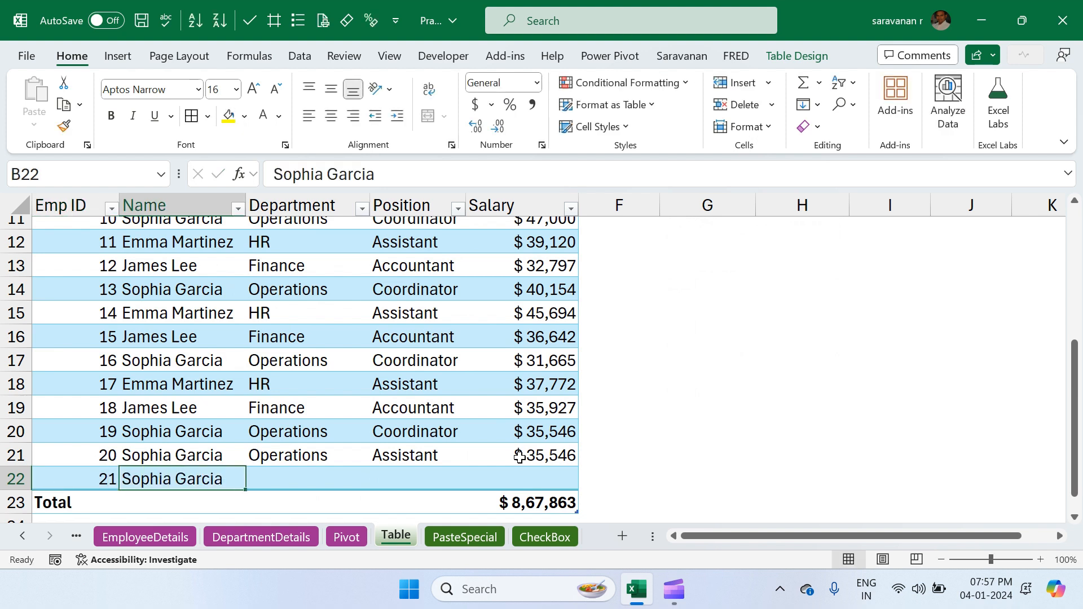
key(Tab)
text(O)
key(Tab)
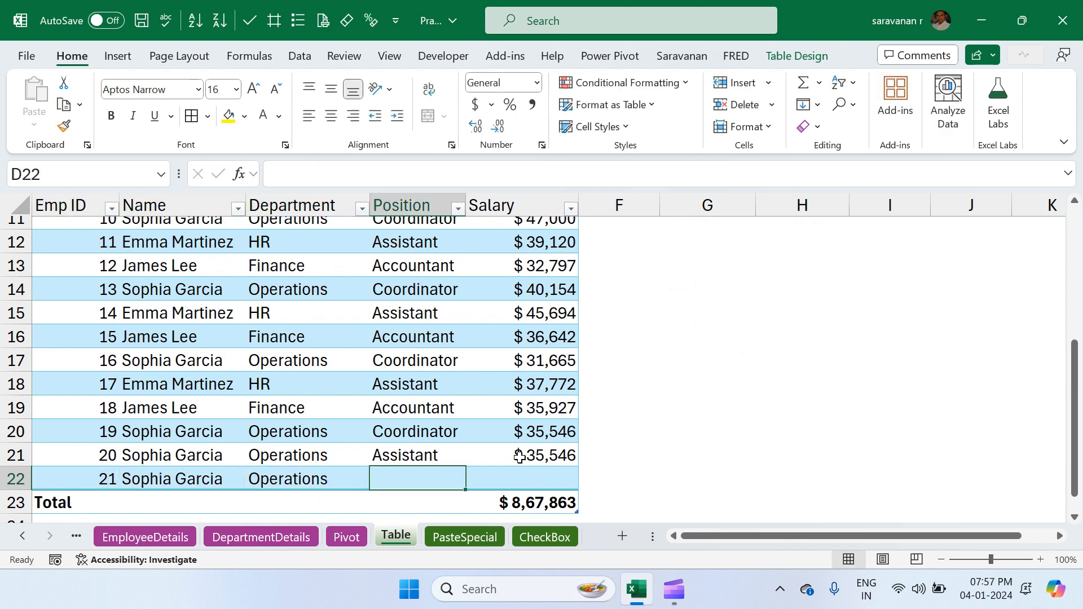
text(As)
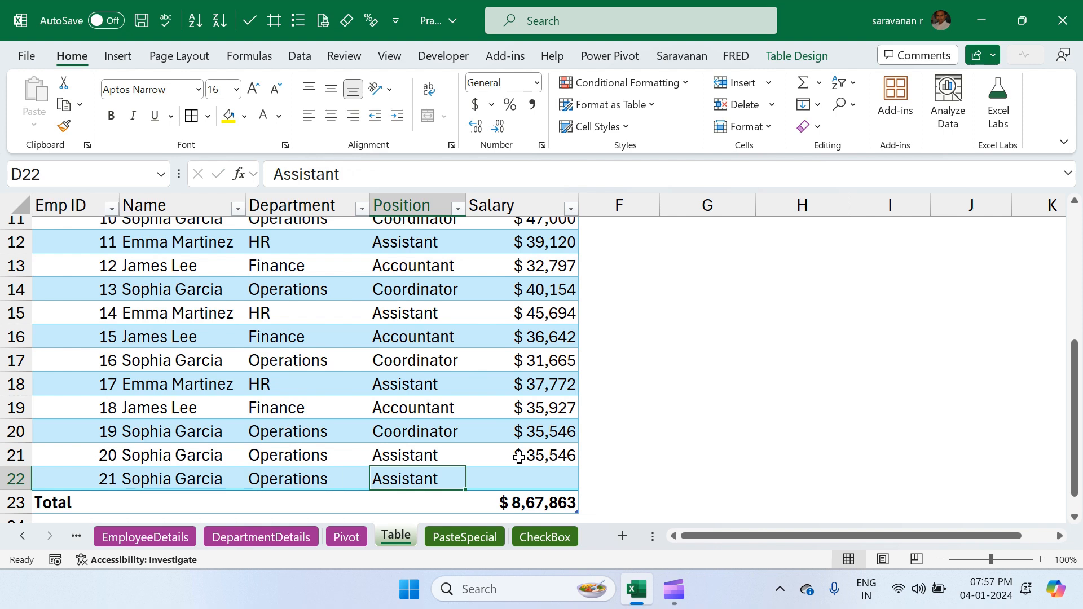
text(C)
key(Tab)
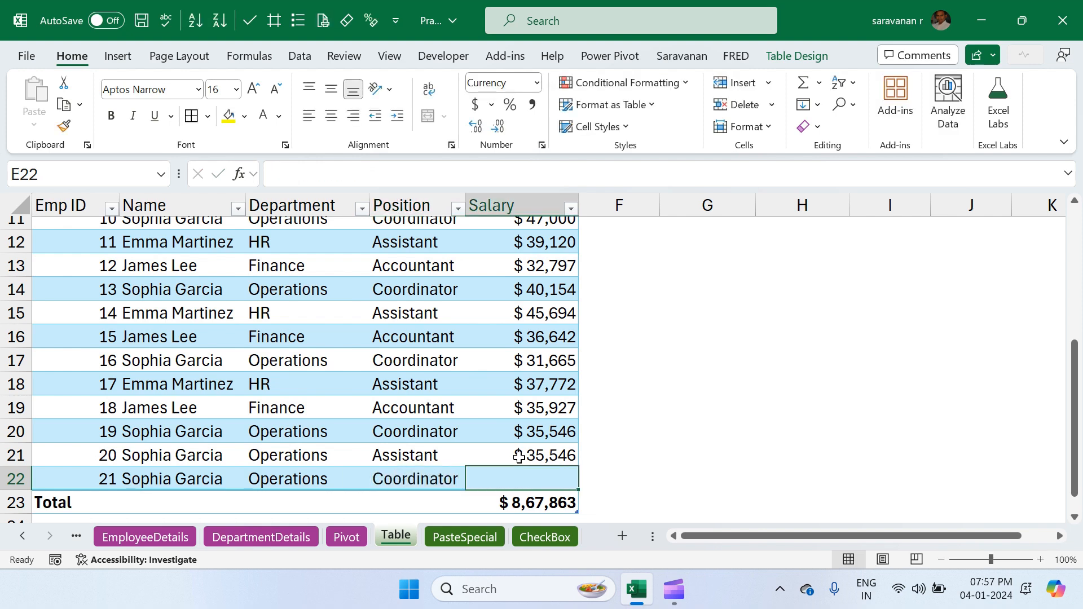
key(ctrl+d)
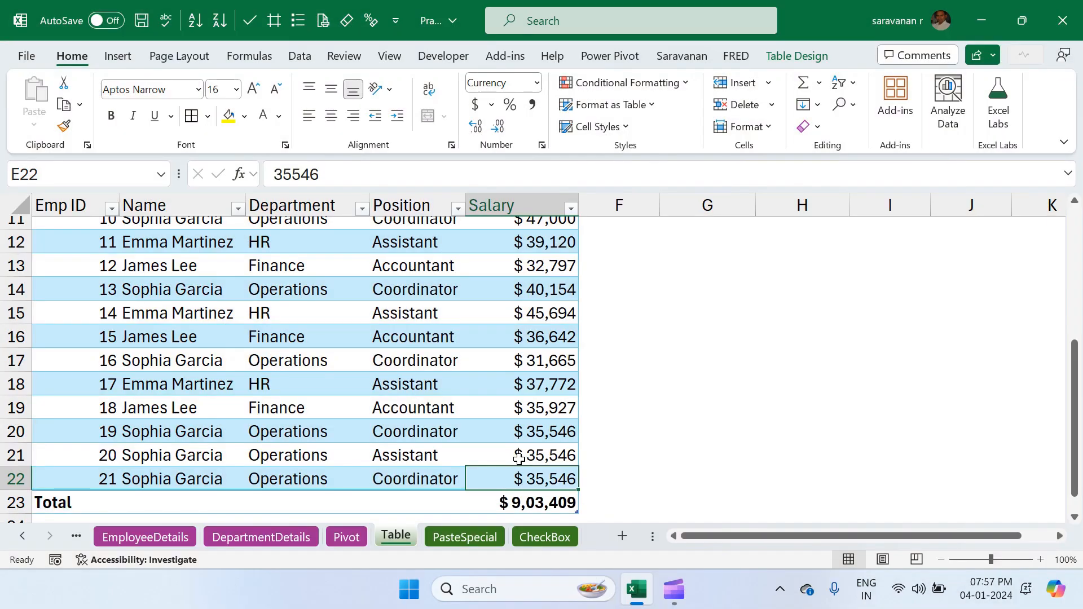
- Convert the department summary range G1:H8 into a table with headers, and apply the light green style from the first Medium row
scroll(520, 458, up, 4)
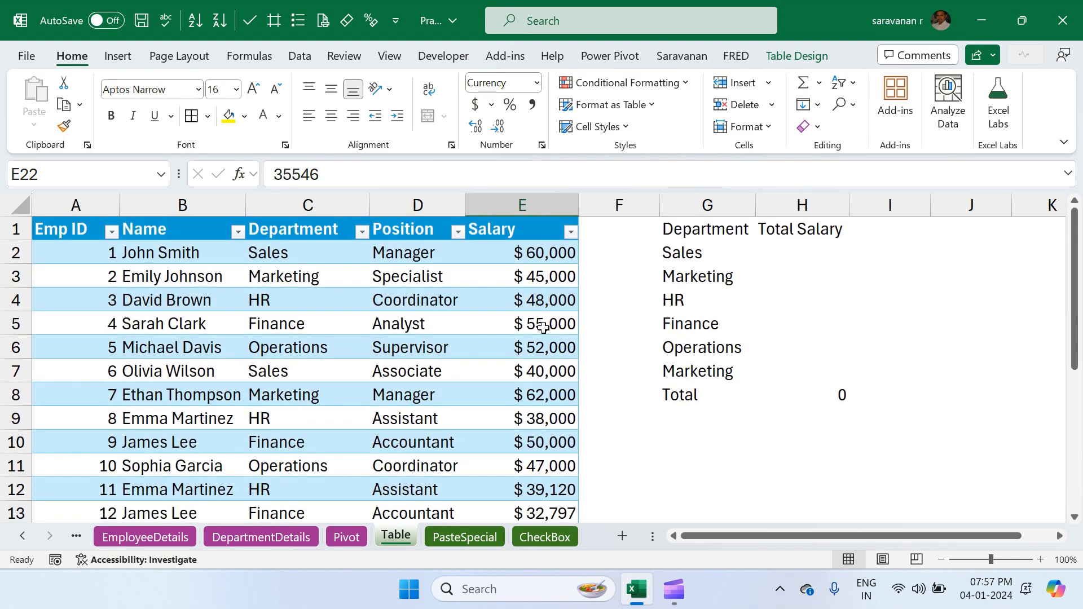
click(542, 327)
click(731, 228)
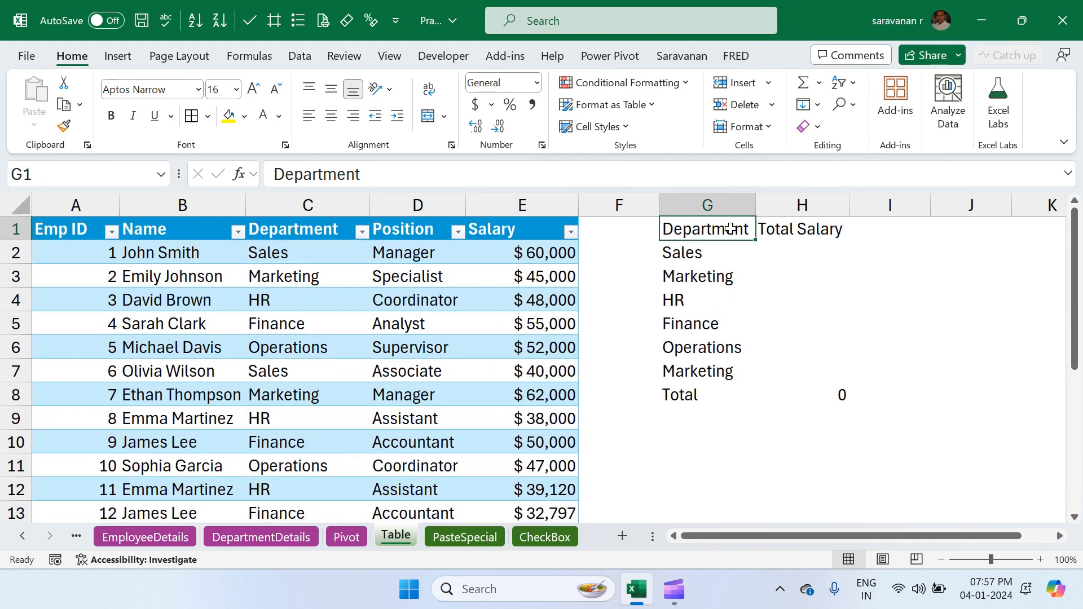
click(797, 228)
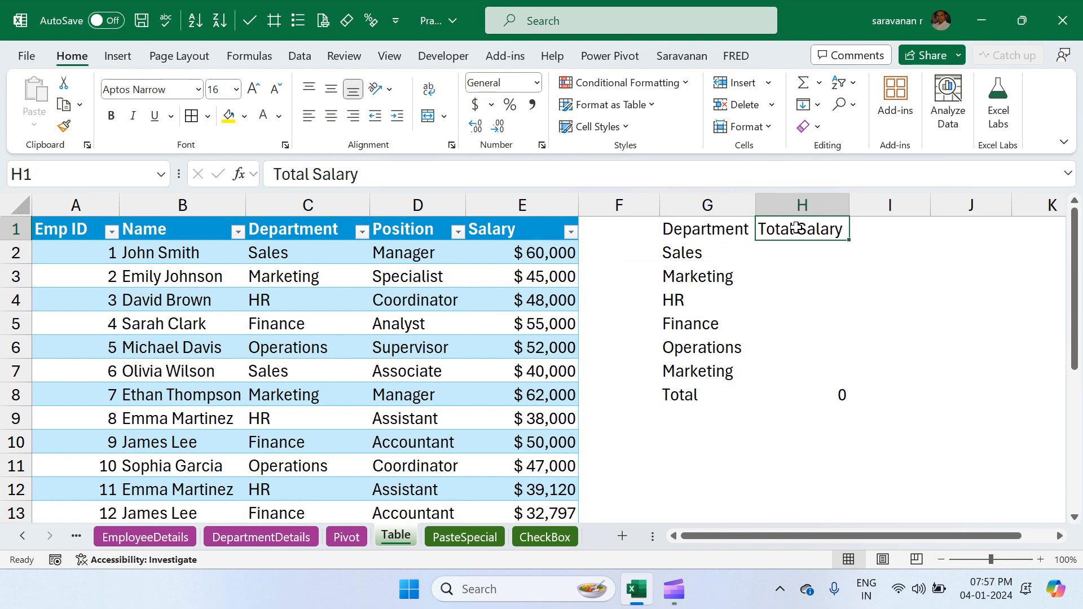
click(715, 231)
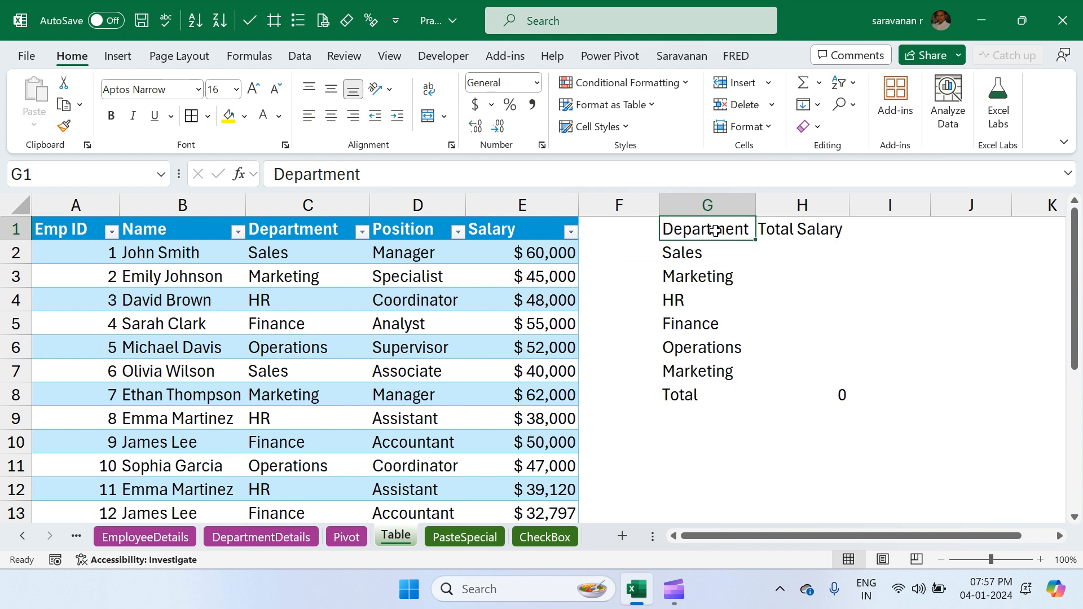
key(ctrl+a)
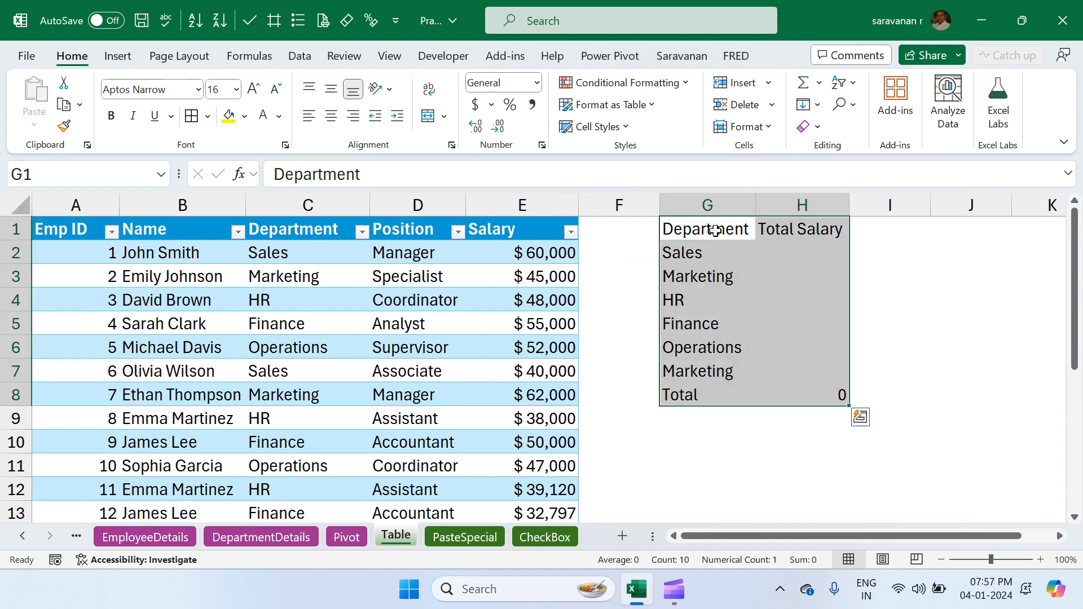
click(727, 278)
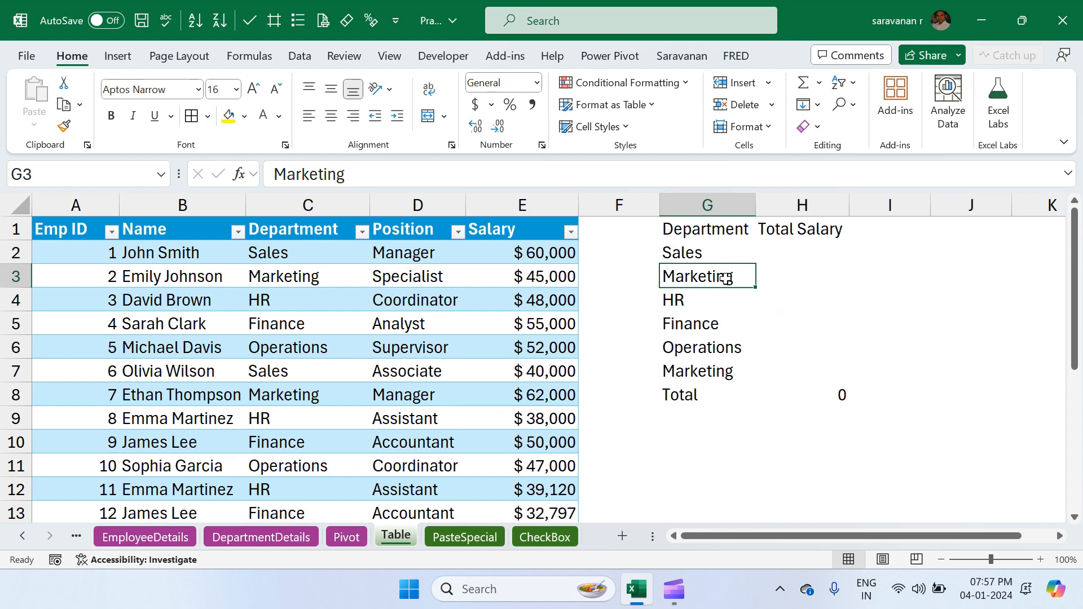
key(ctrl+a)
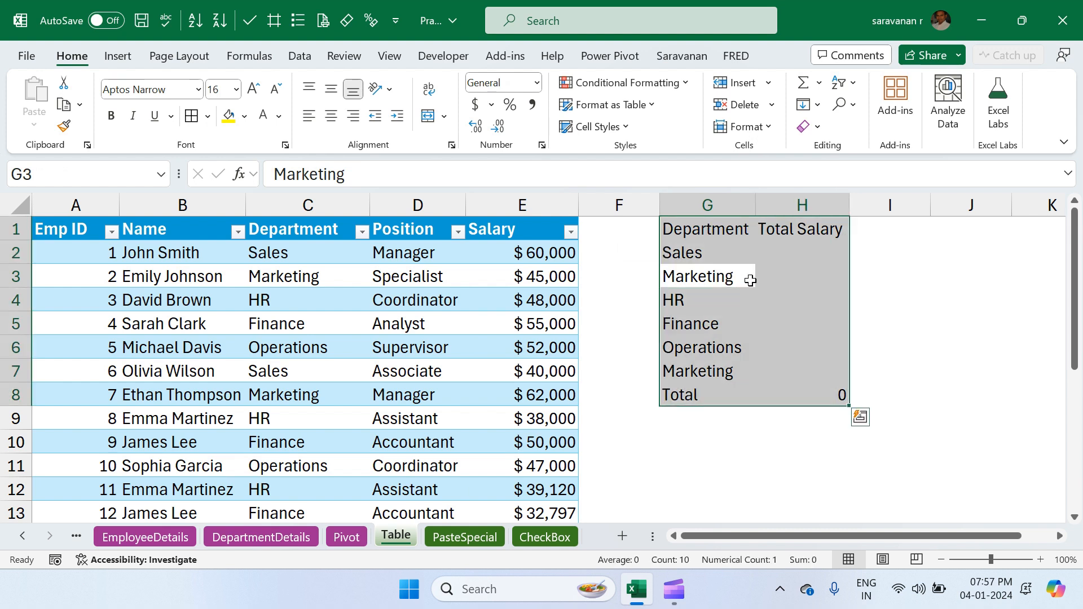
key(ctrl+t)
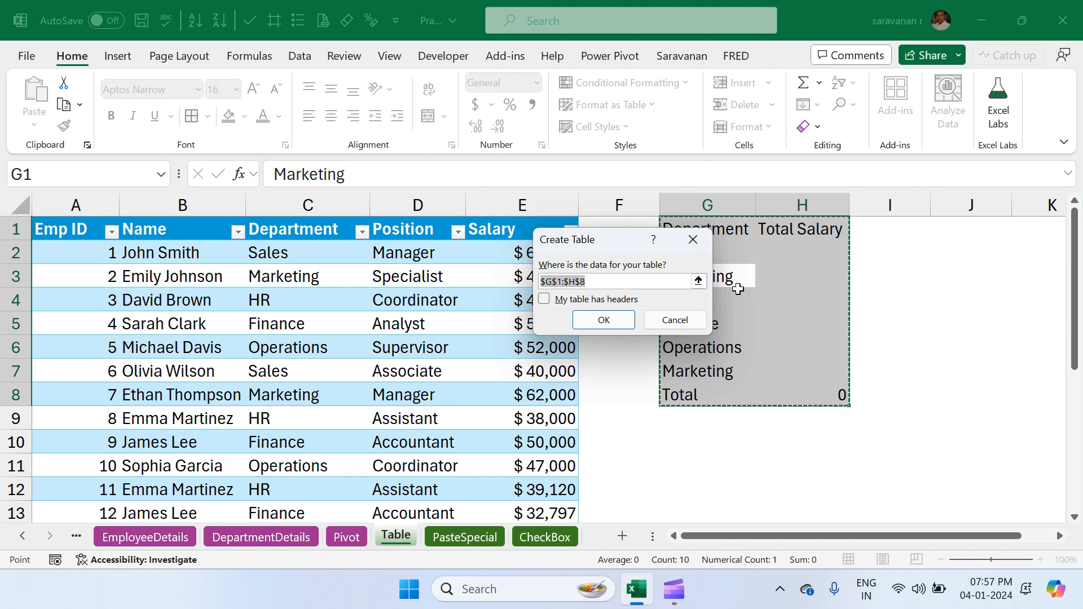
click(545, 299)
click(602, 320)
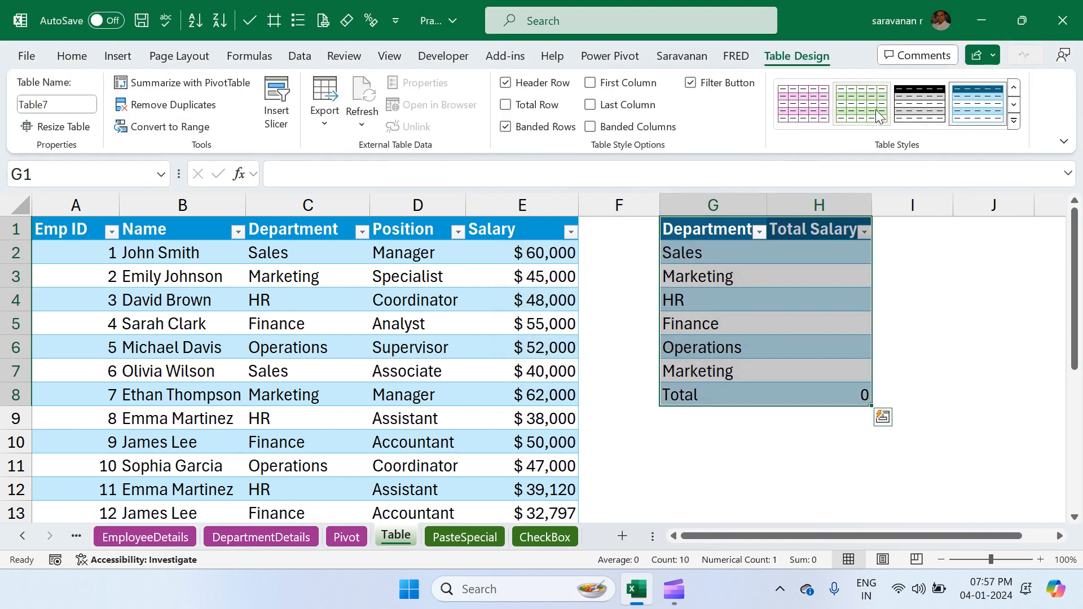
click(1014, 121)
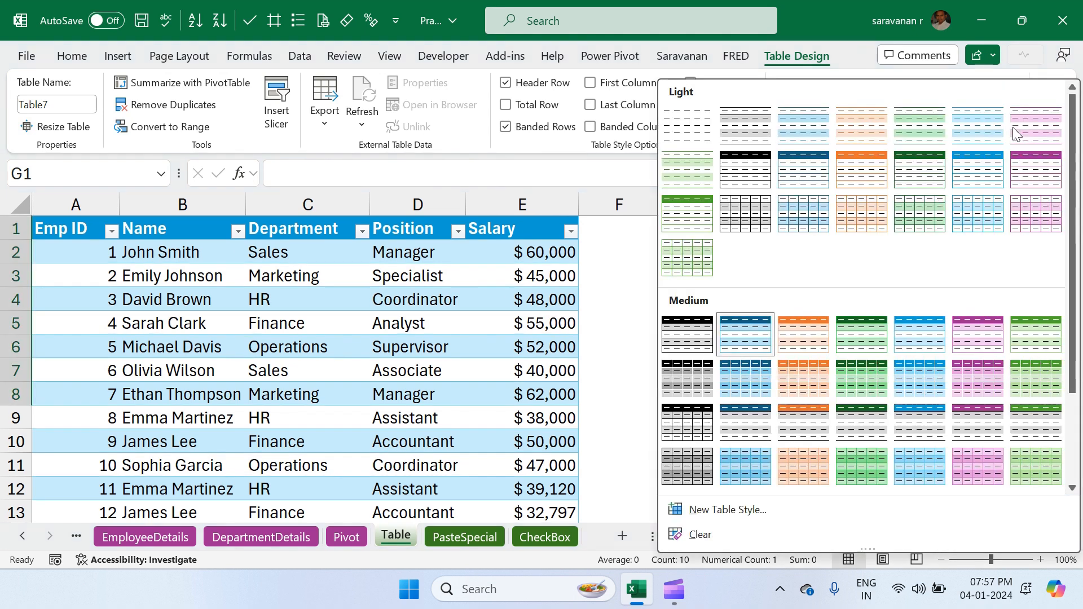
click(1018, 336)
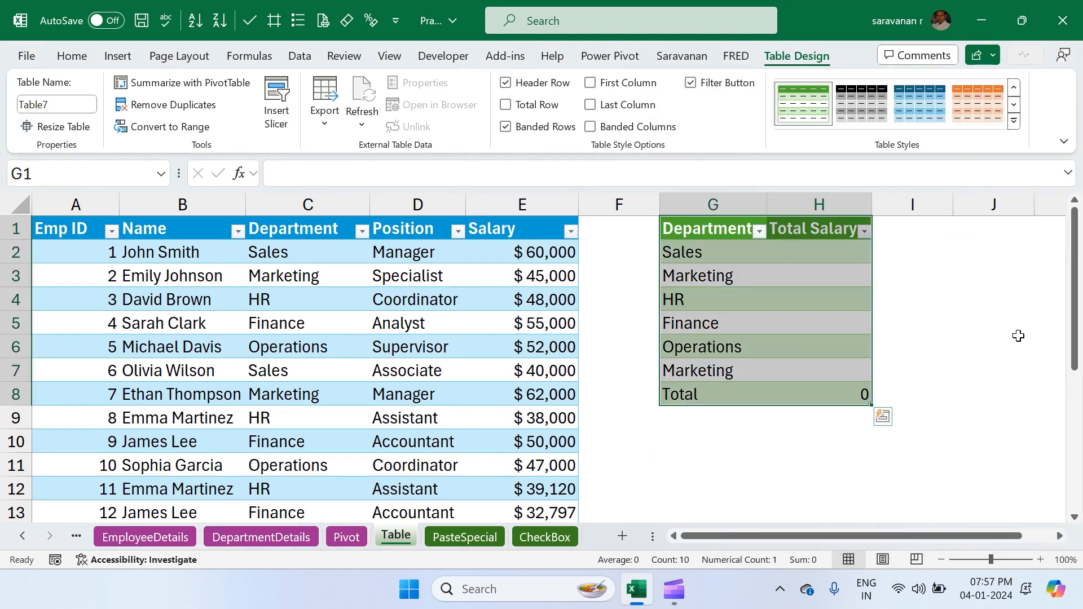
click(802, 255)
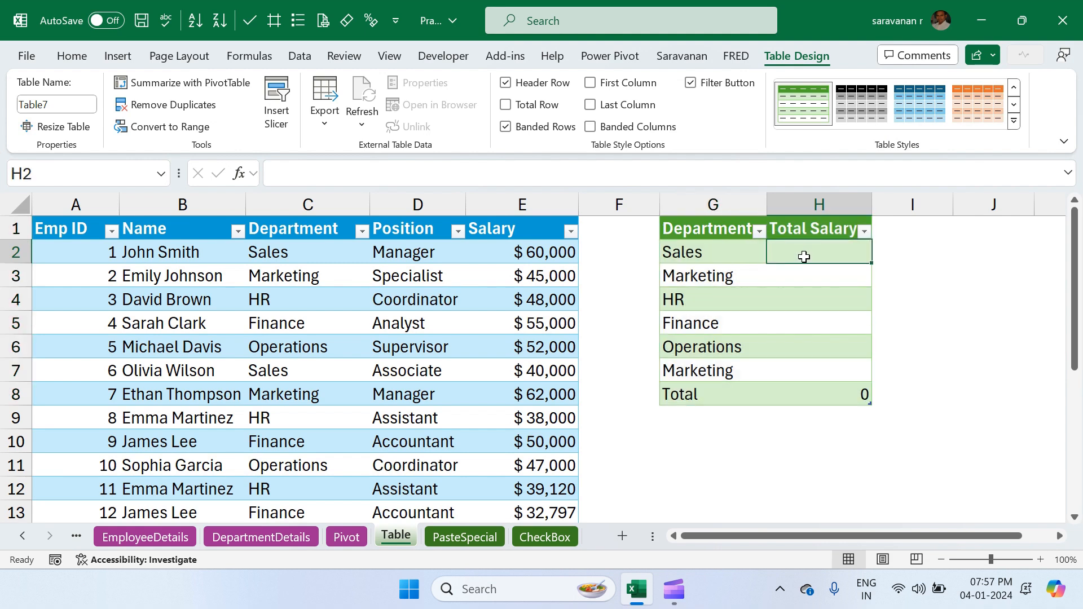
click(702, 259)
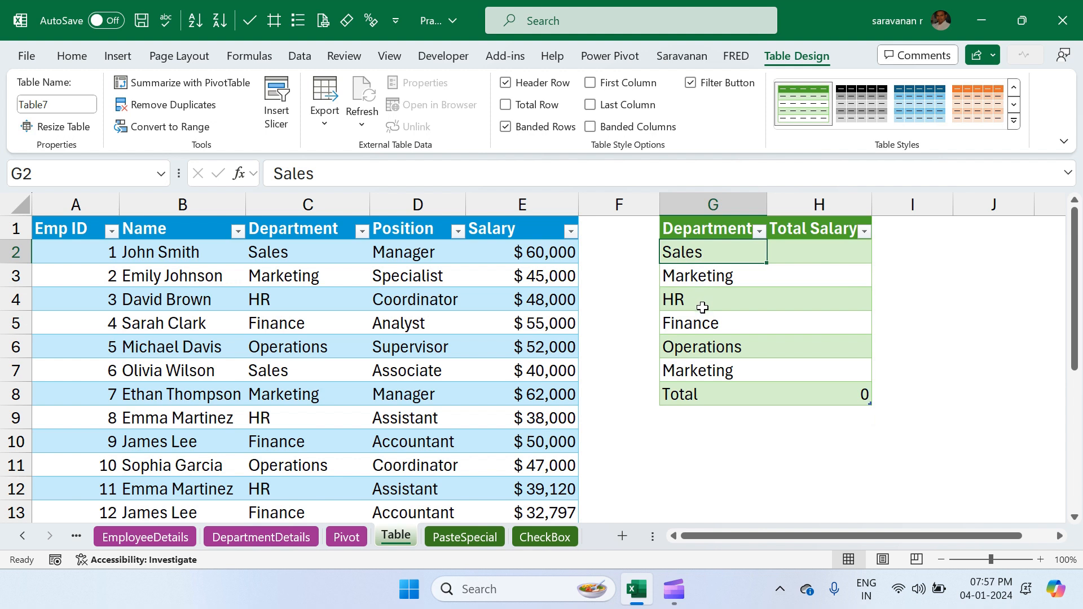
click(810, 258)
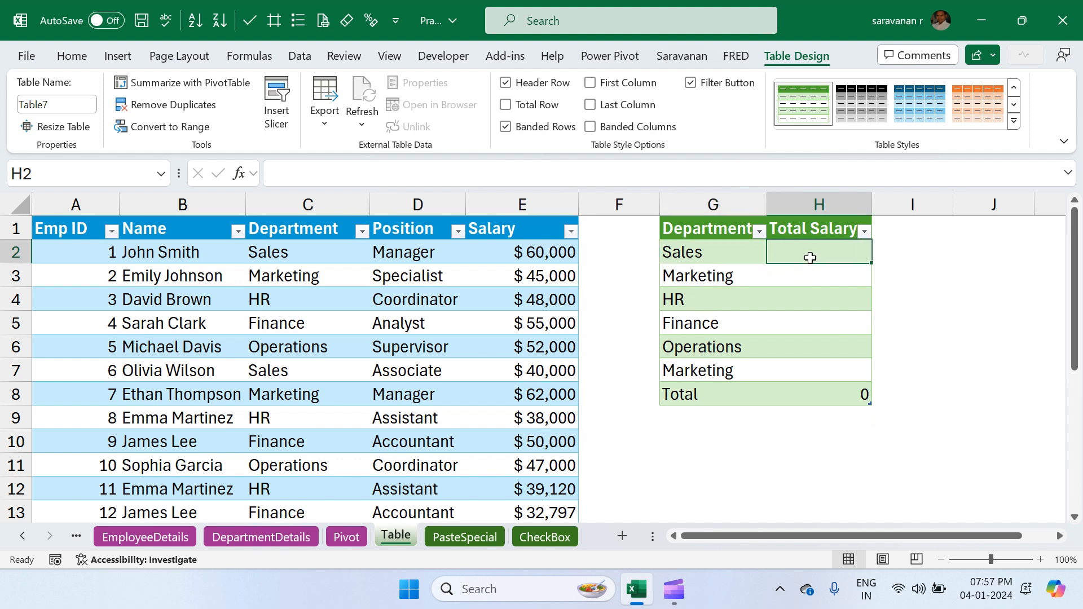
text(=sumif)
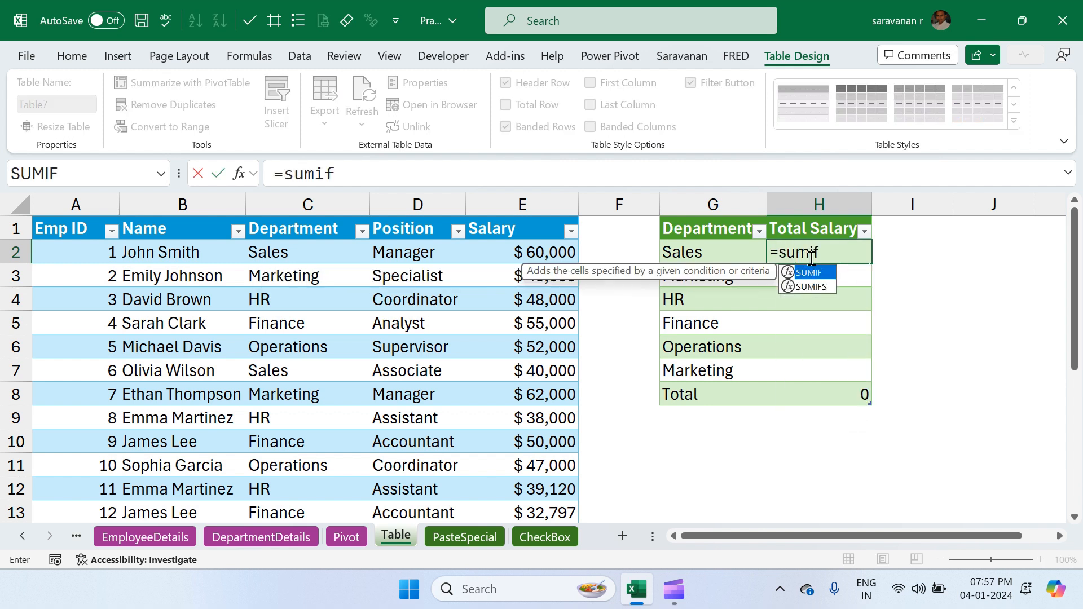
key(Tab)
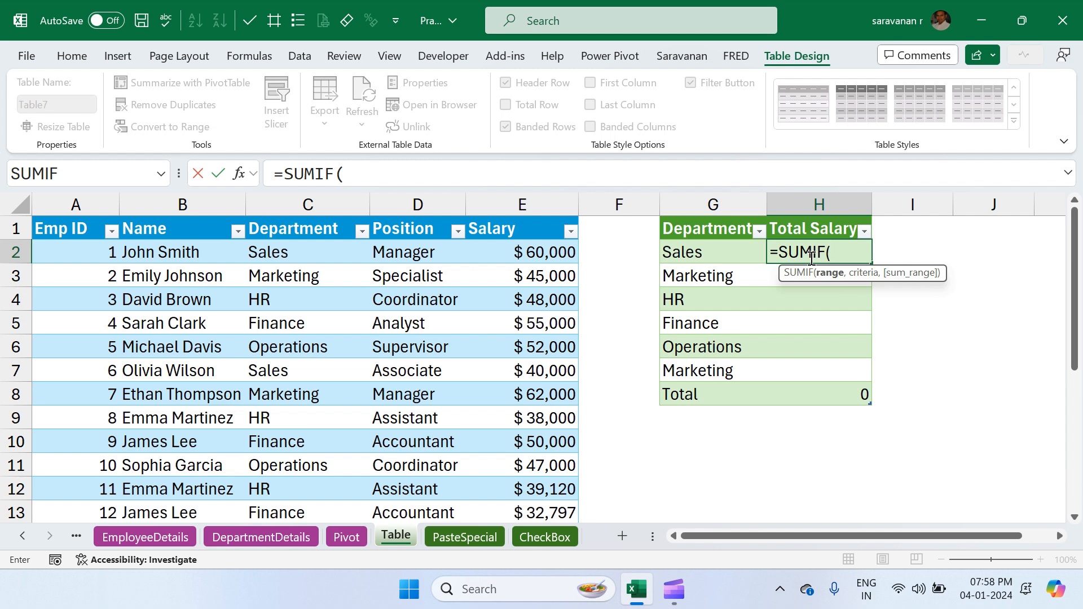
text(tda)
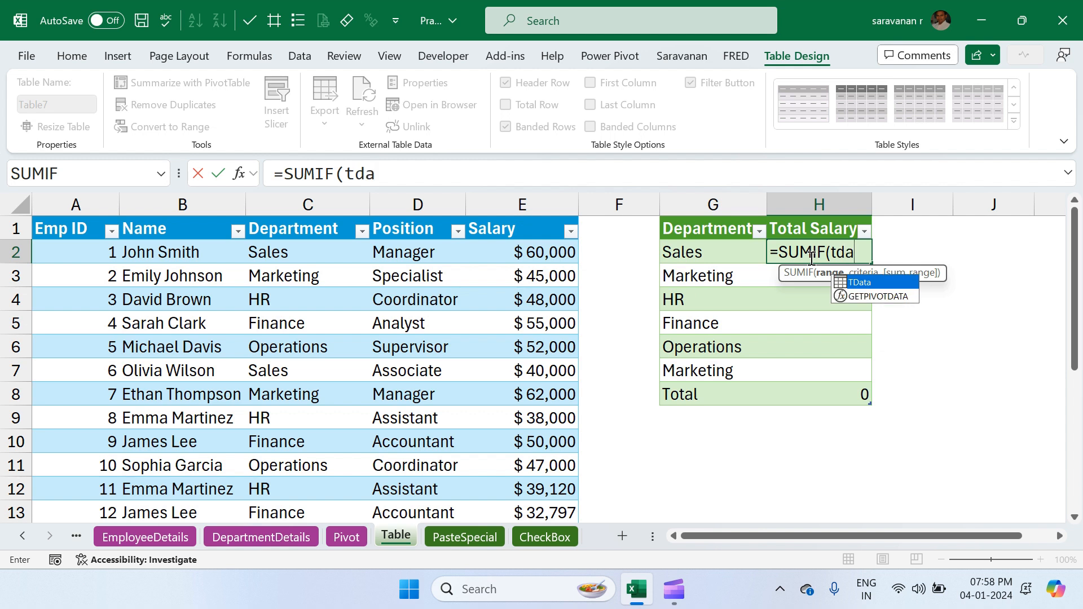
key(Tab)
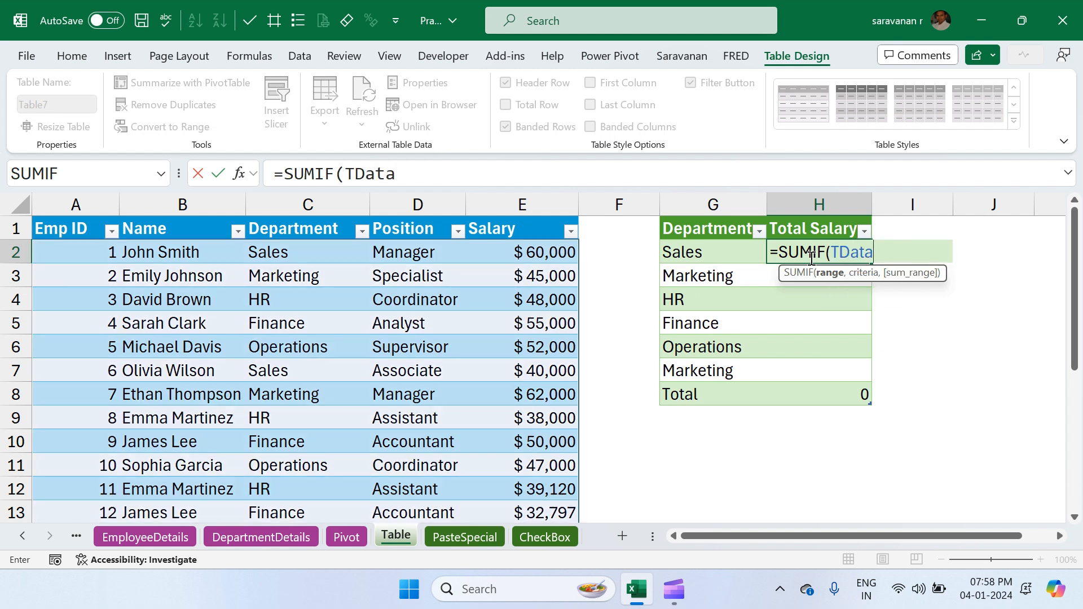
text([)
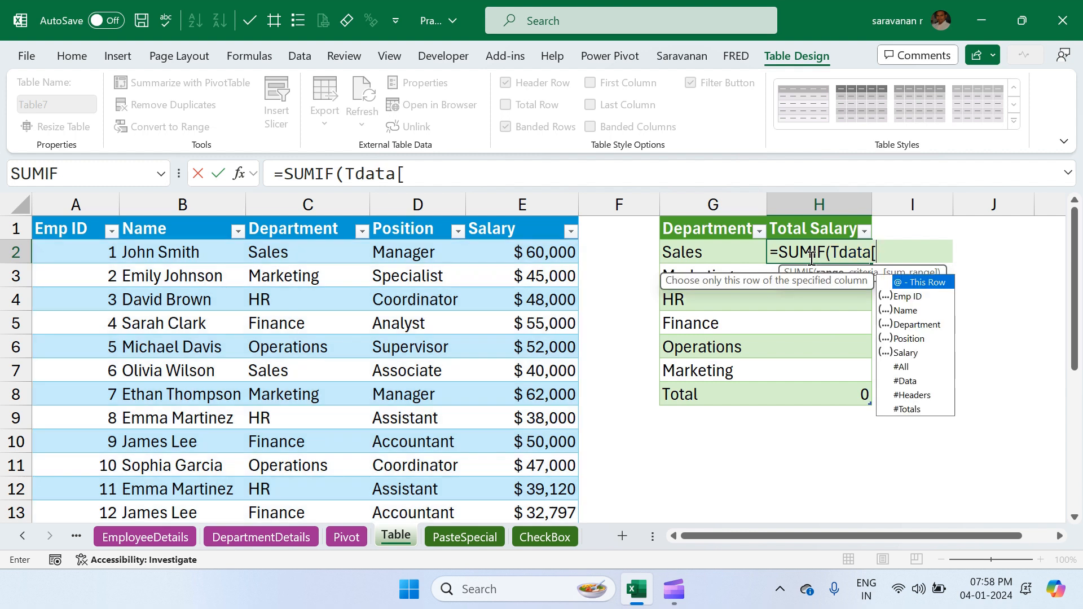
text(de)
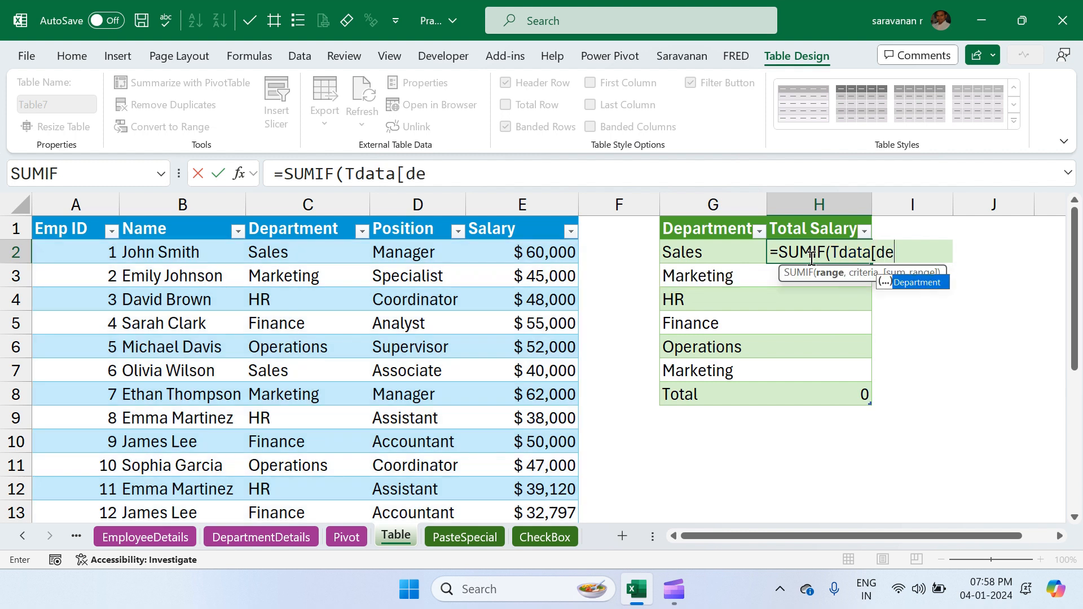
key(Tab)
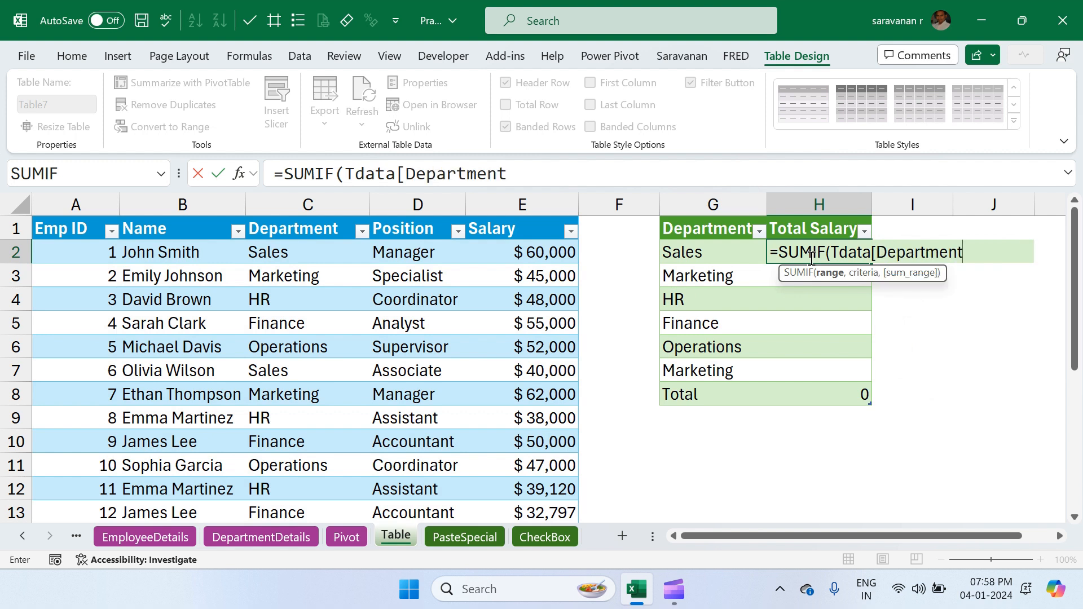
text(],)
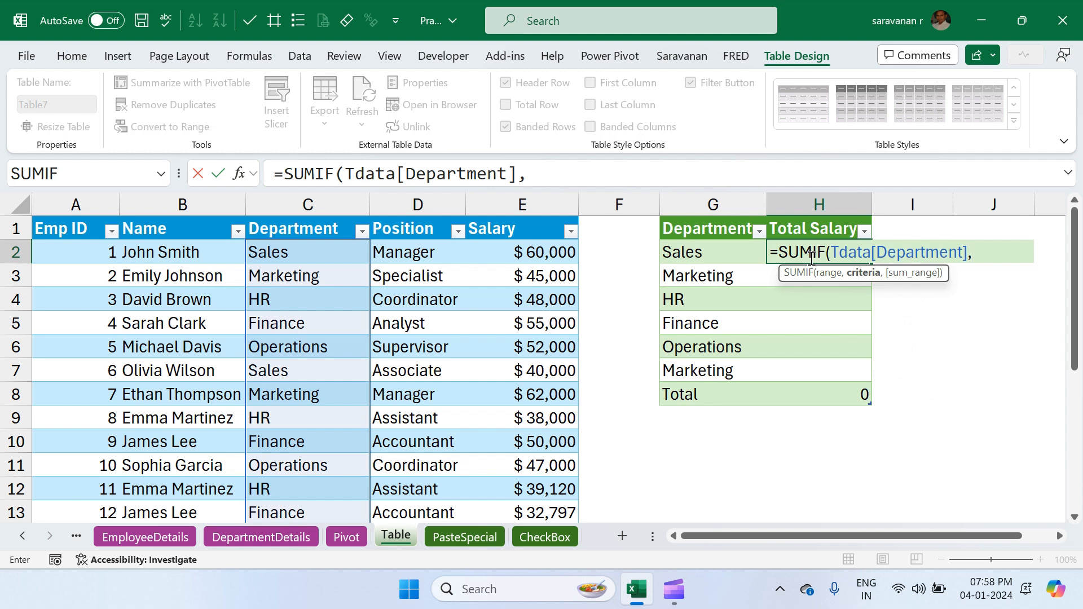
click(689, 249)
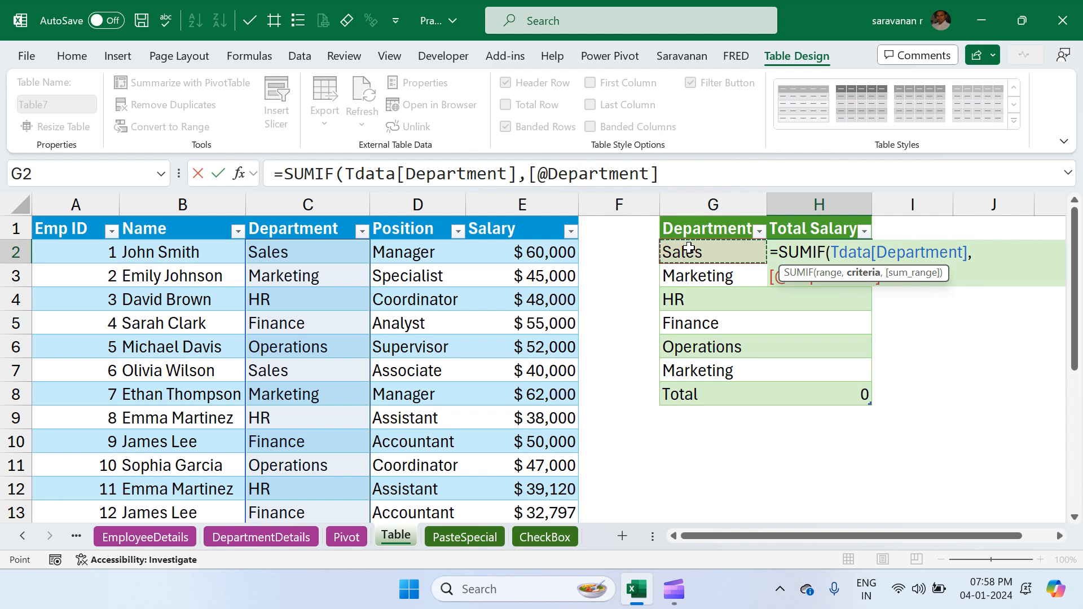
text(,)
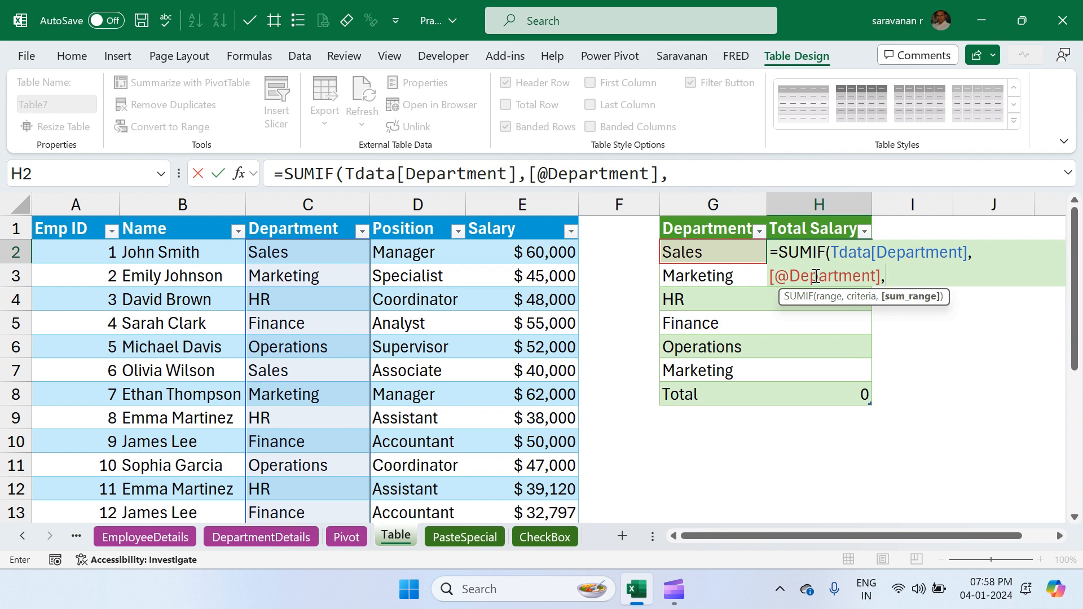
text({)
key(BackSpace)
text([)
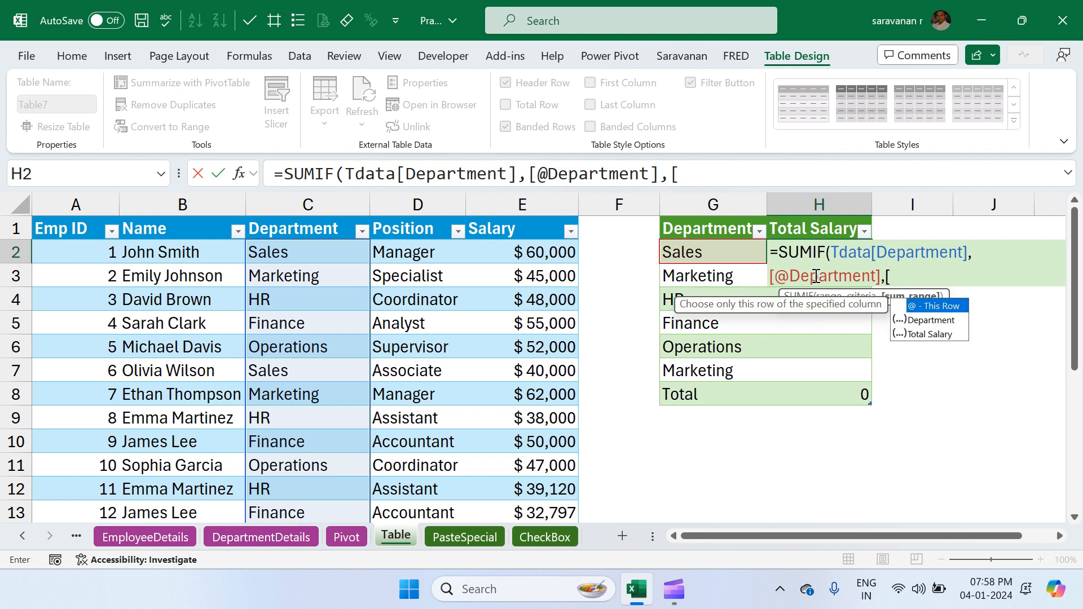
text(@)
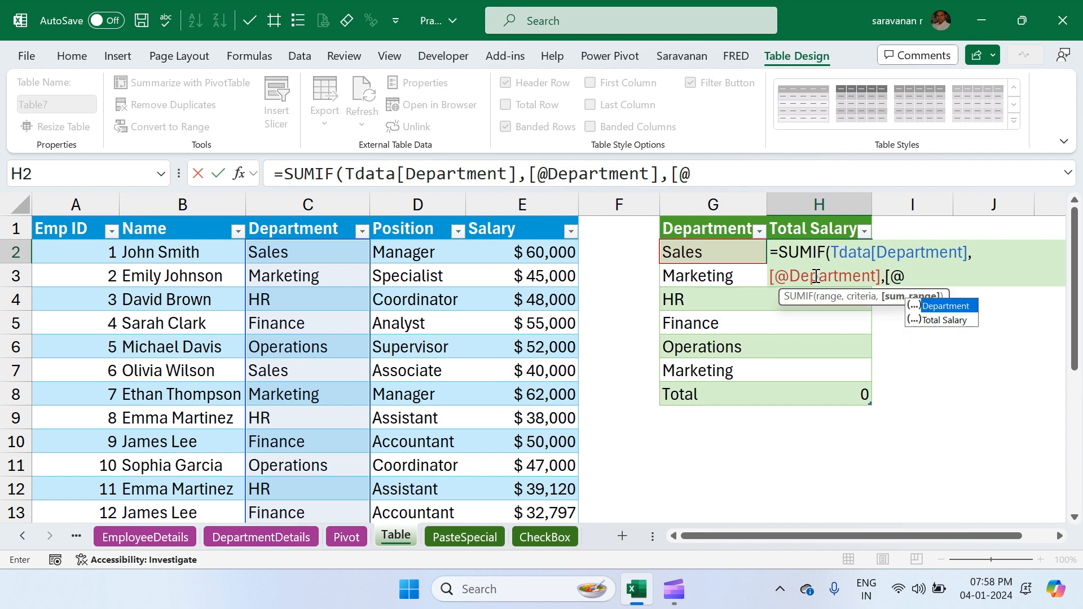
text(s)
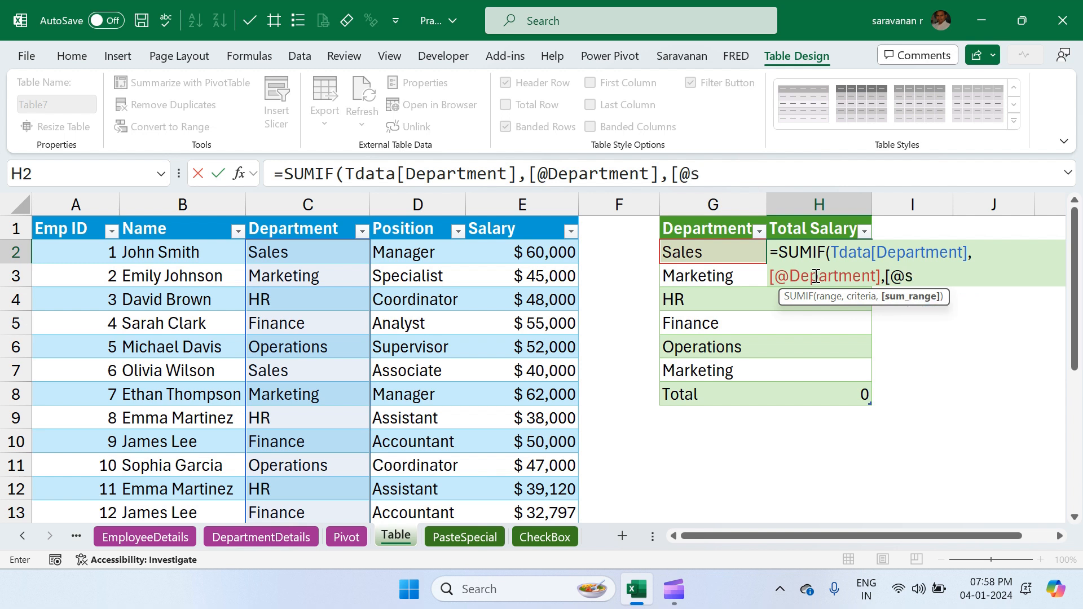
key(BackSpace)
text(Salary])
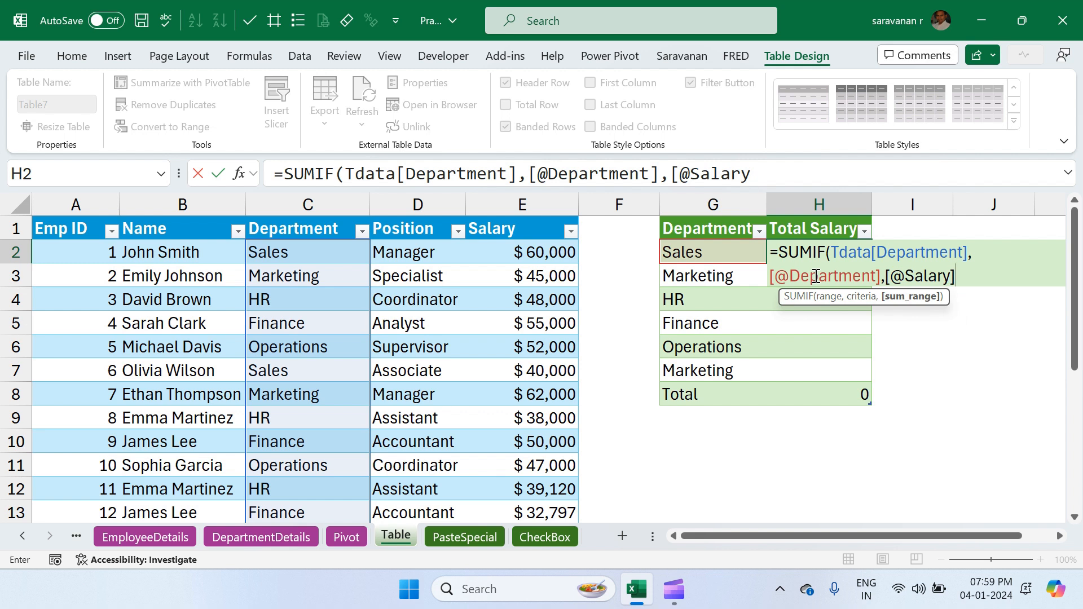
text())
key(Return)
key(Return)
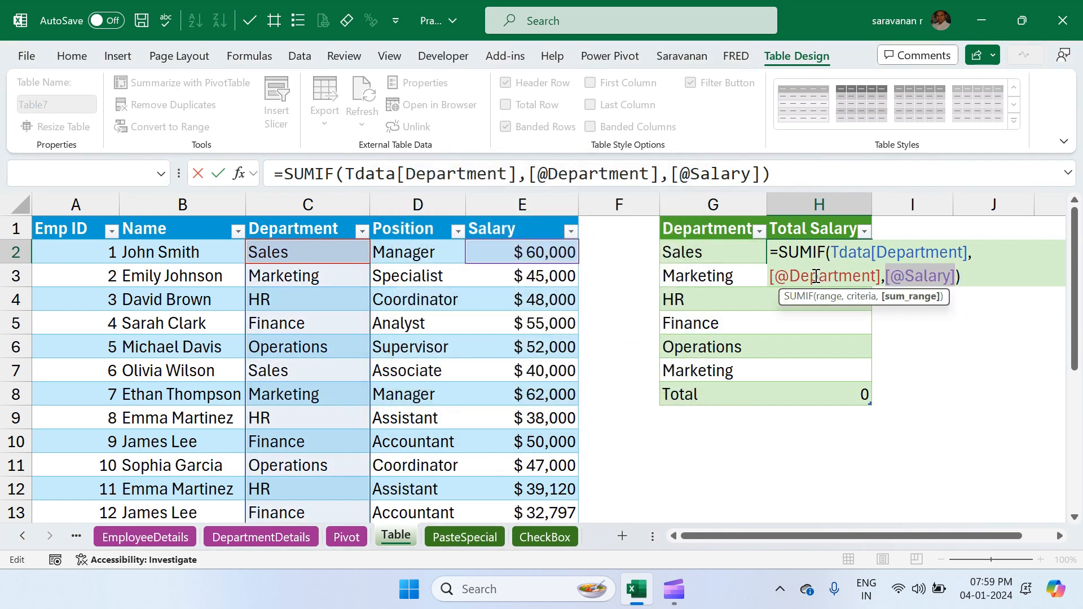
- Set the SUMIF sum range to TData[Salary], enter the formula in H2, and reselect that cell
text(tdata[)
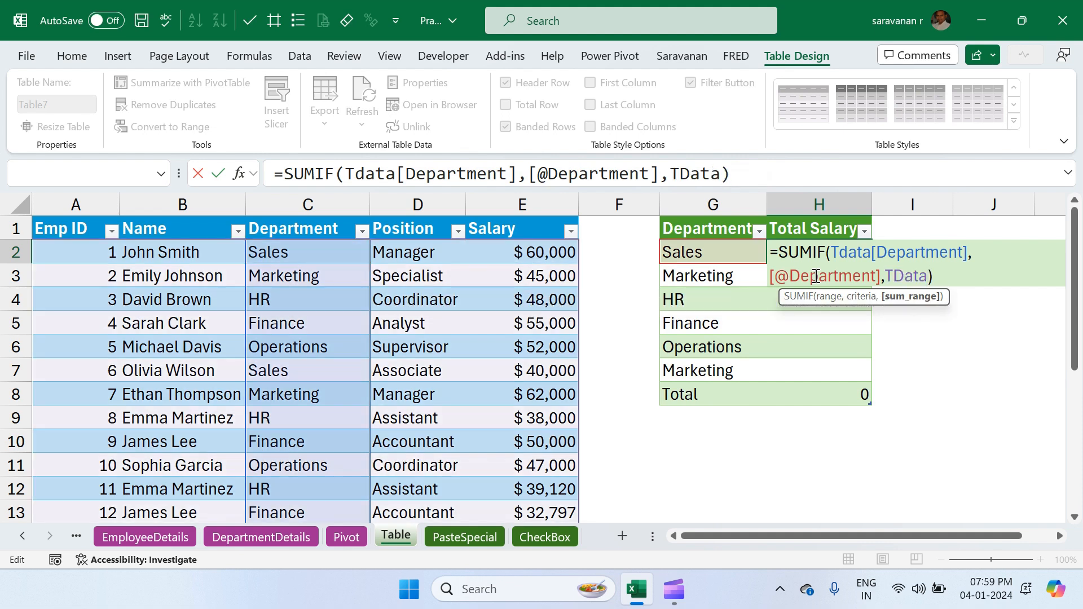
text(s)
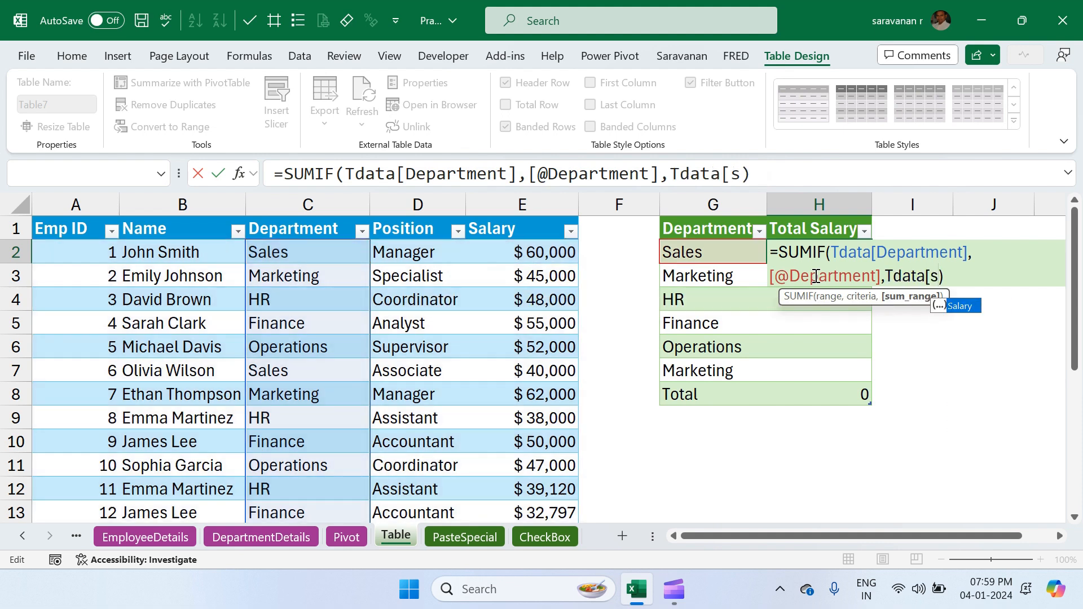
text(alary)
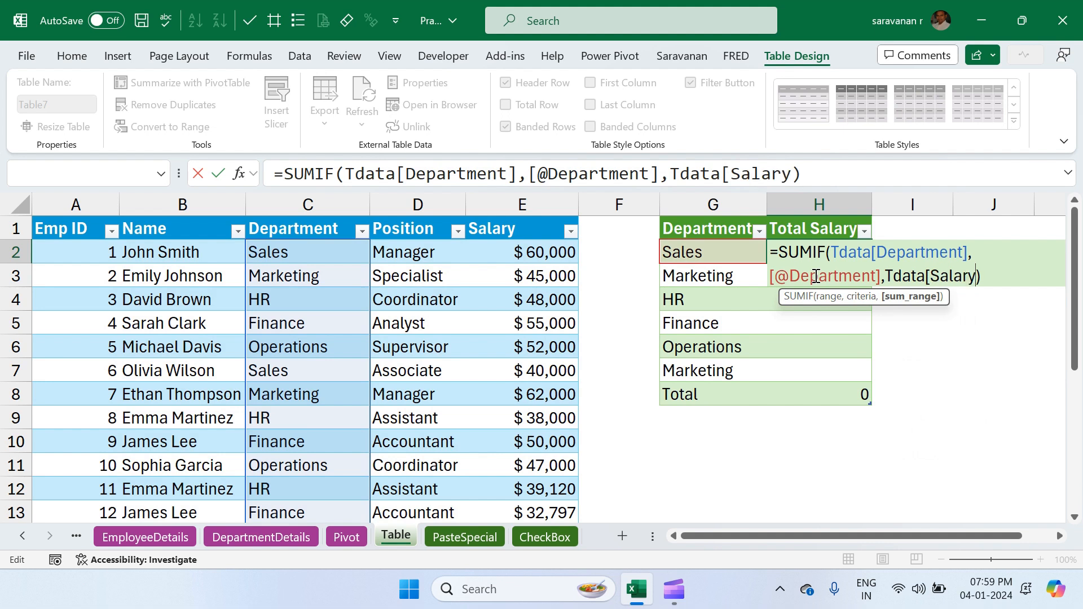
text(])
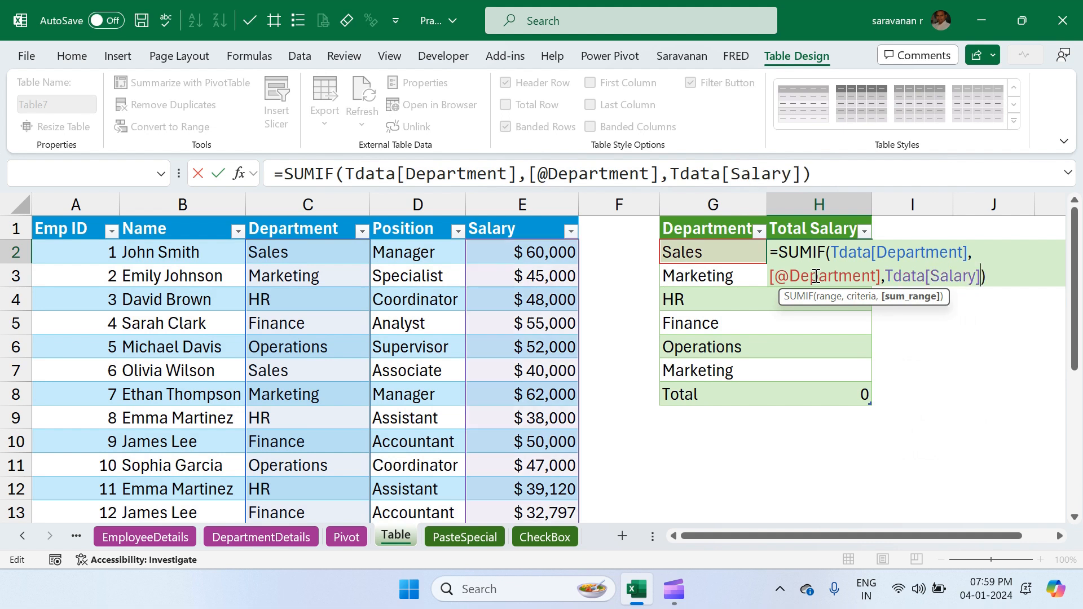
text())
key(Return)
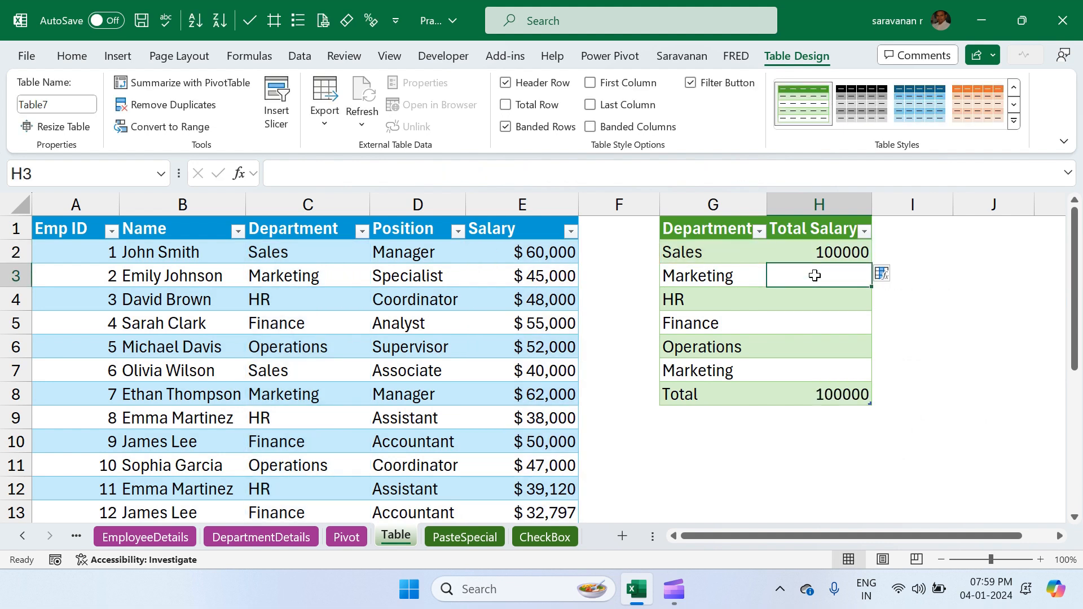
key(Up)
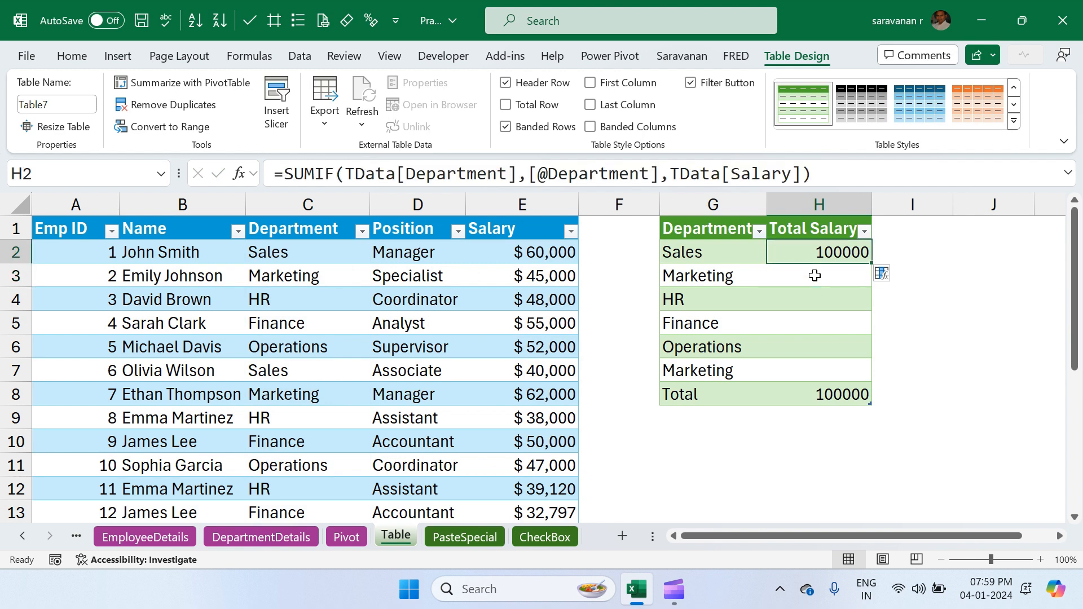
- Fill the Sales SUMIF formula down the Total Salary column through H7, then select the Marketing total in H3
key(shift+Down)
key(shift+Down)
key(shift+Down)
key(shift+Down)
key(shift+Down)
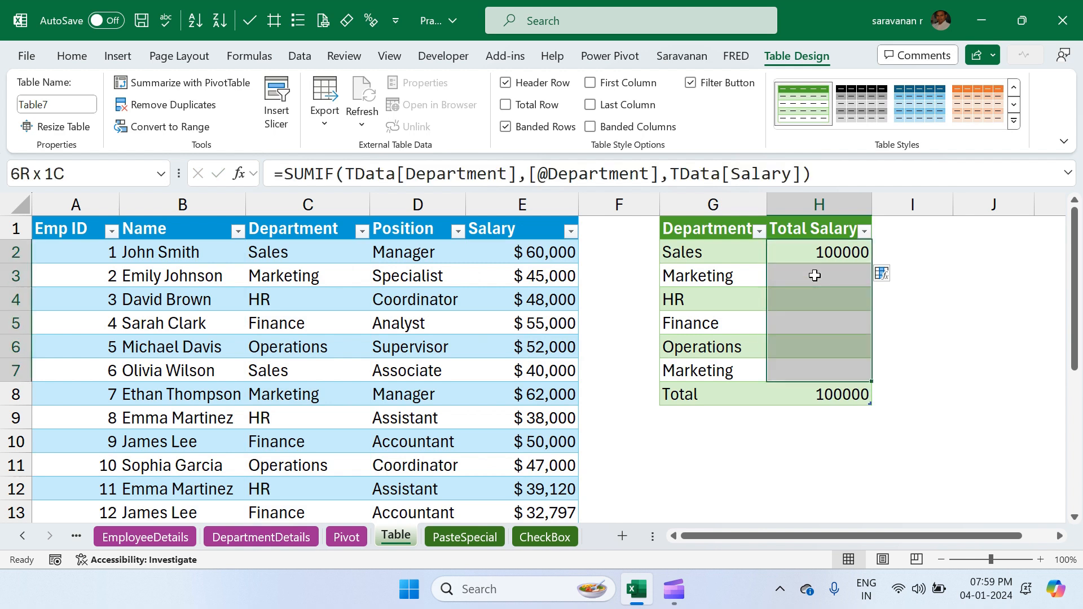
key(ctrl+d)
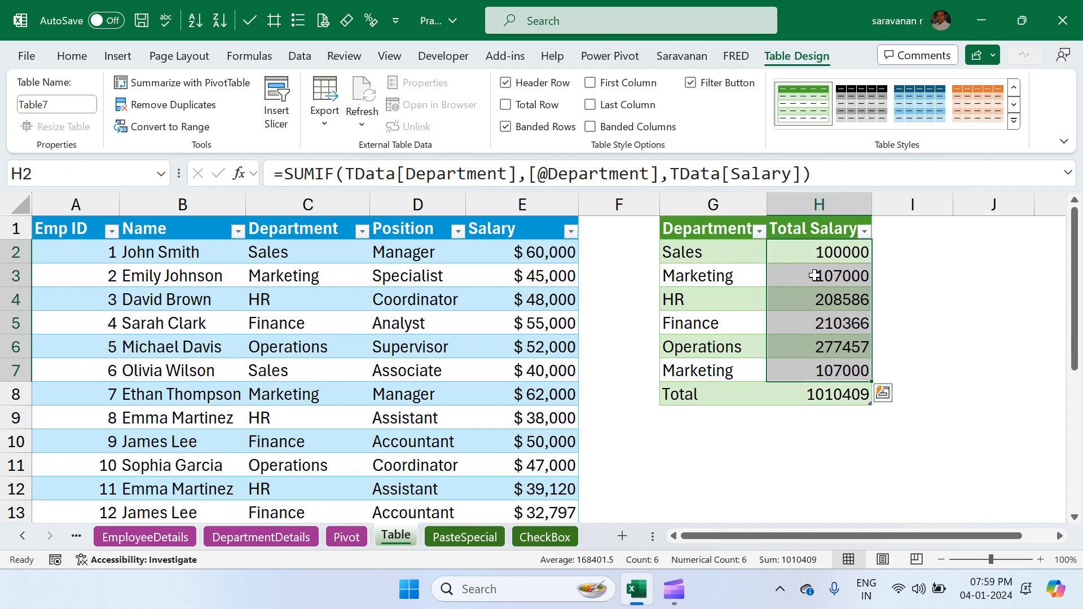
click(814, 275)
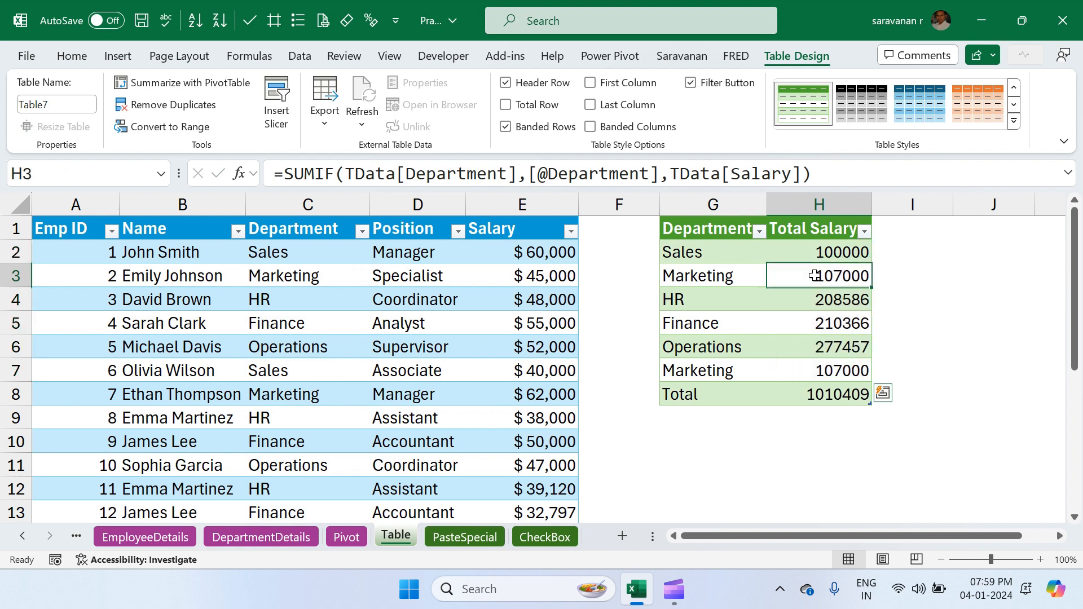
- Format the Total Salary values in H2:H8 with the comma style and no decimal places
click(821, 255)
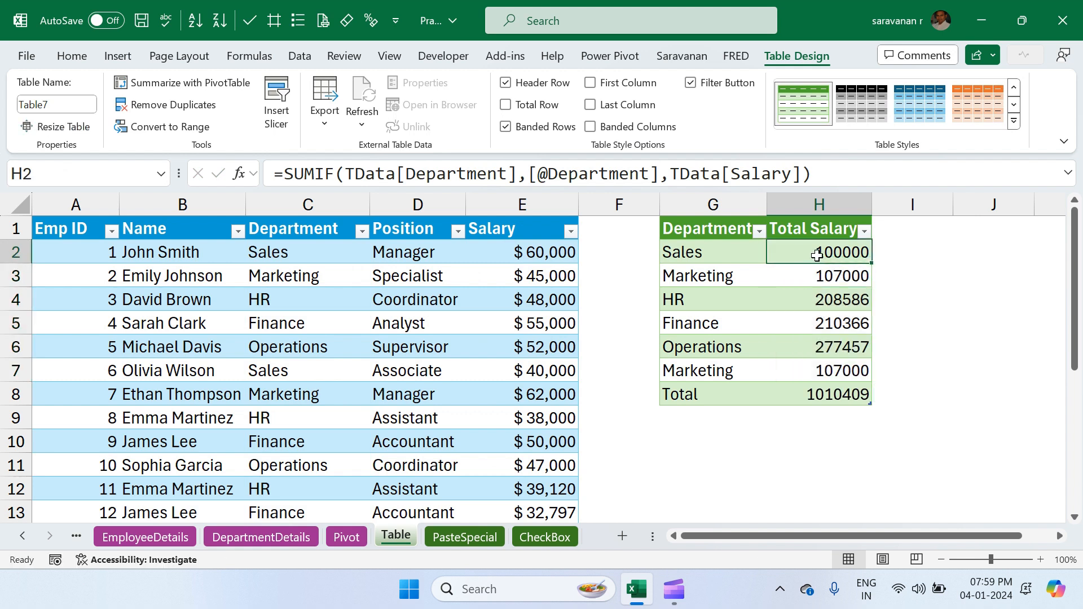
shift+click(823, 398)
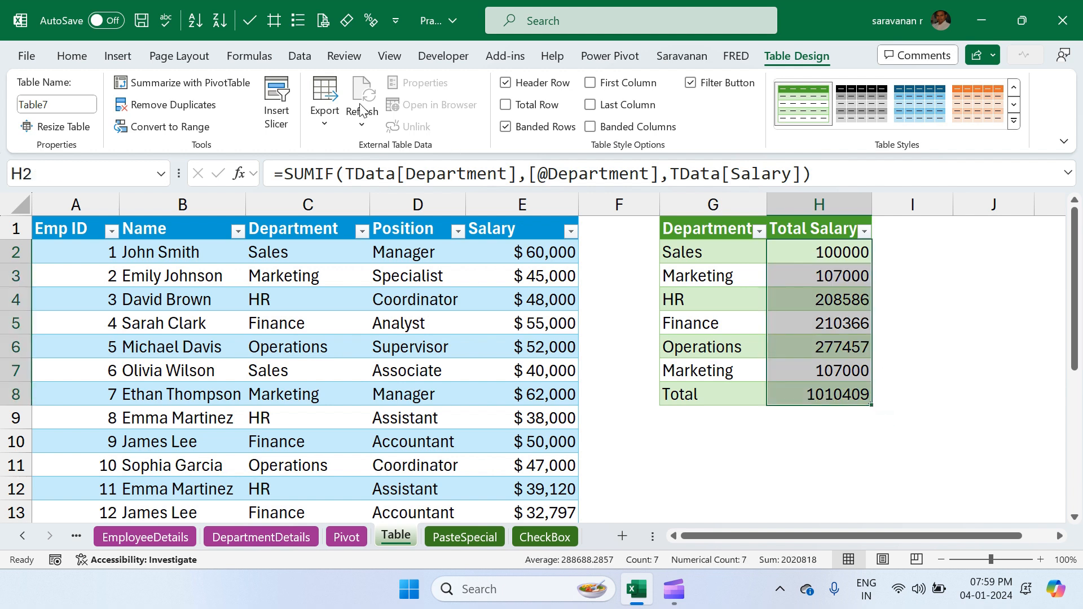
click(67, 58)
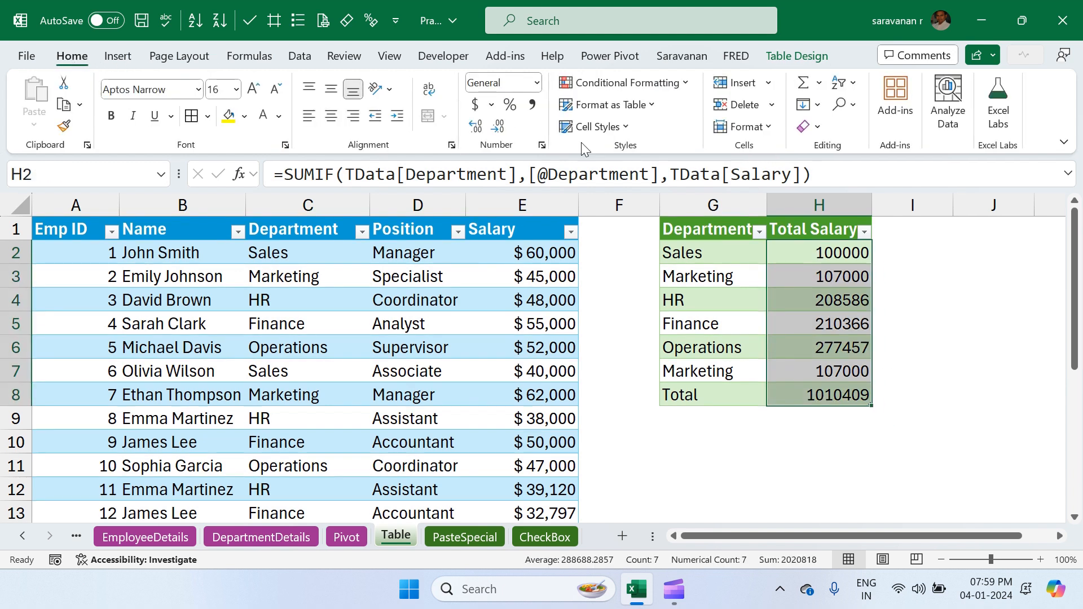
click(532, 104)
double_click(502, 131)
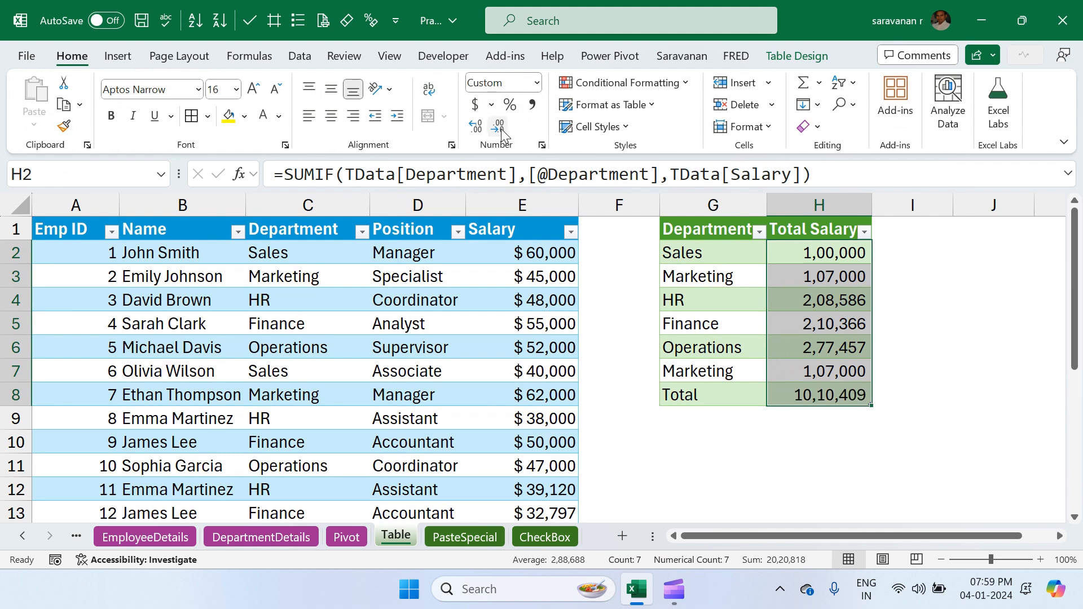
click(825, 254)
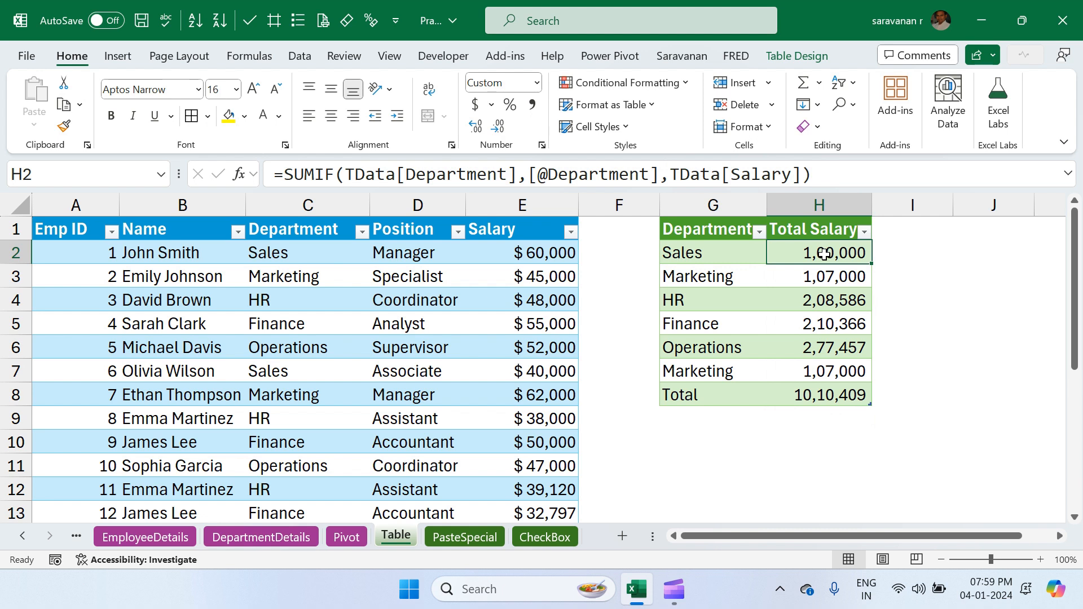
- Filter the employee table's Department column to show only HR
click(716, 304)
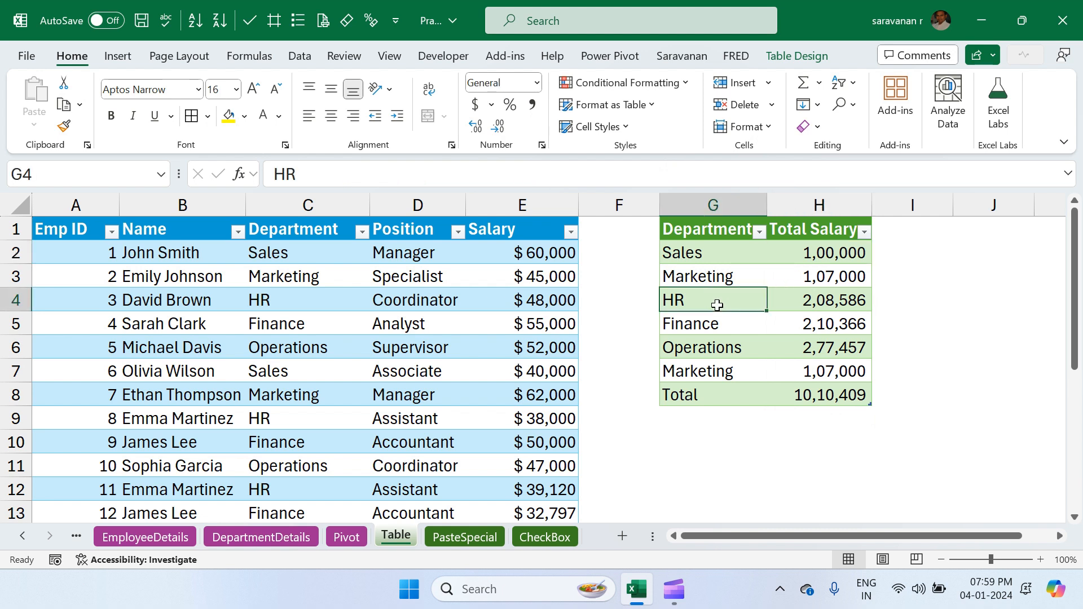
click(822, 301)
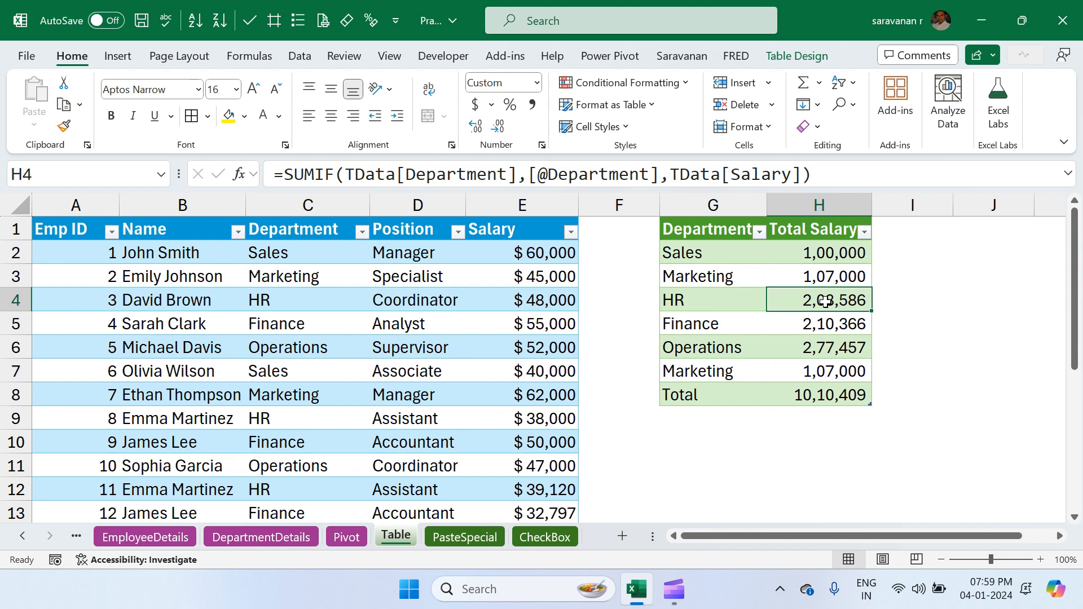
click(363, 231)
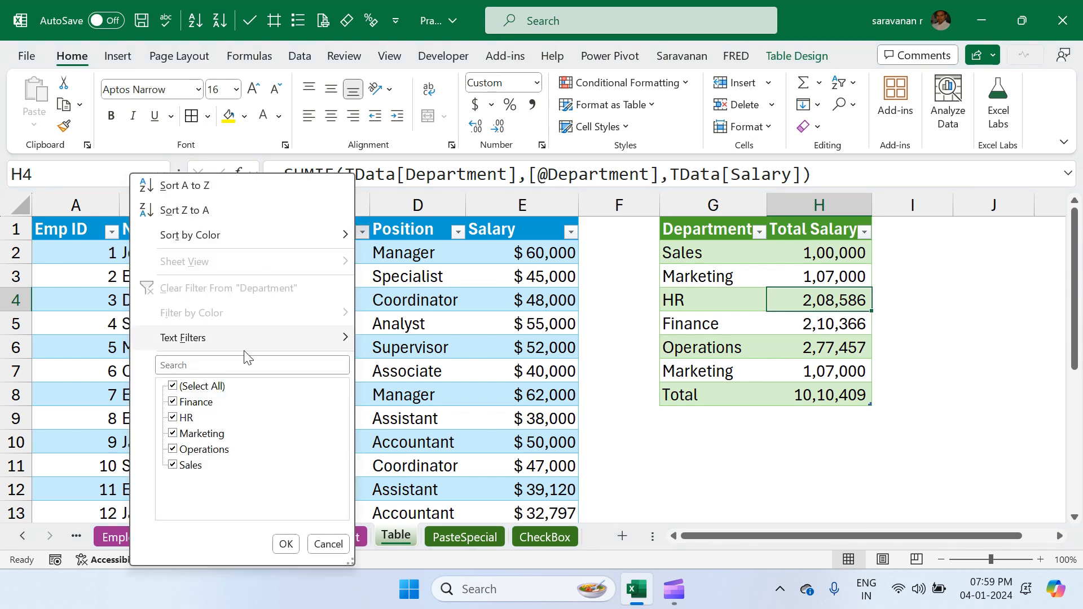
click(192, 390)
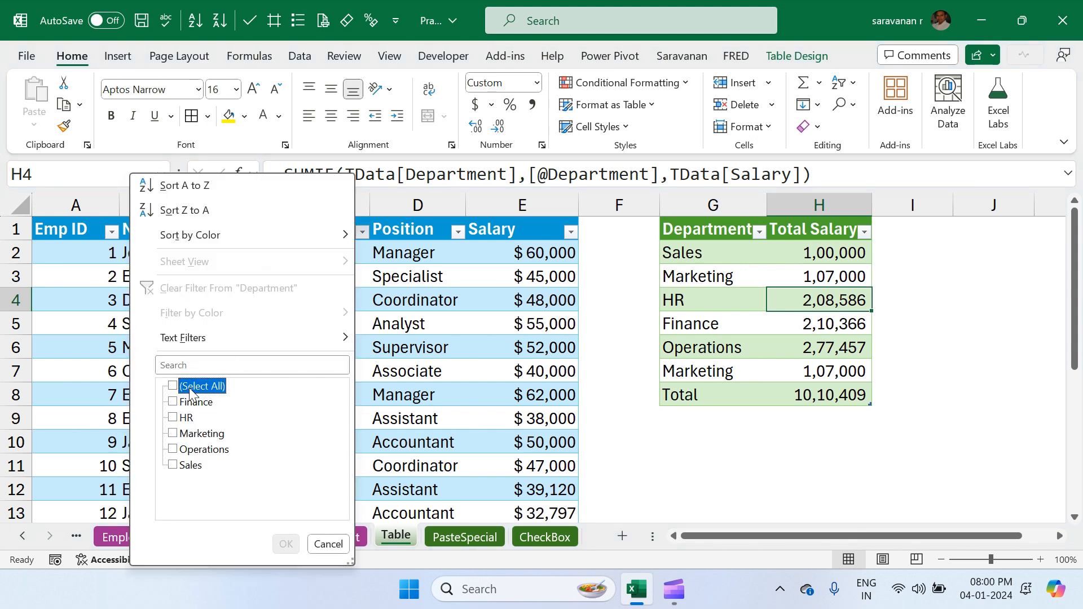
click(181, 418)
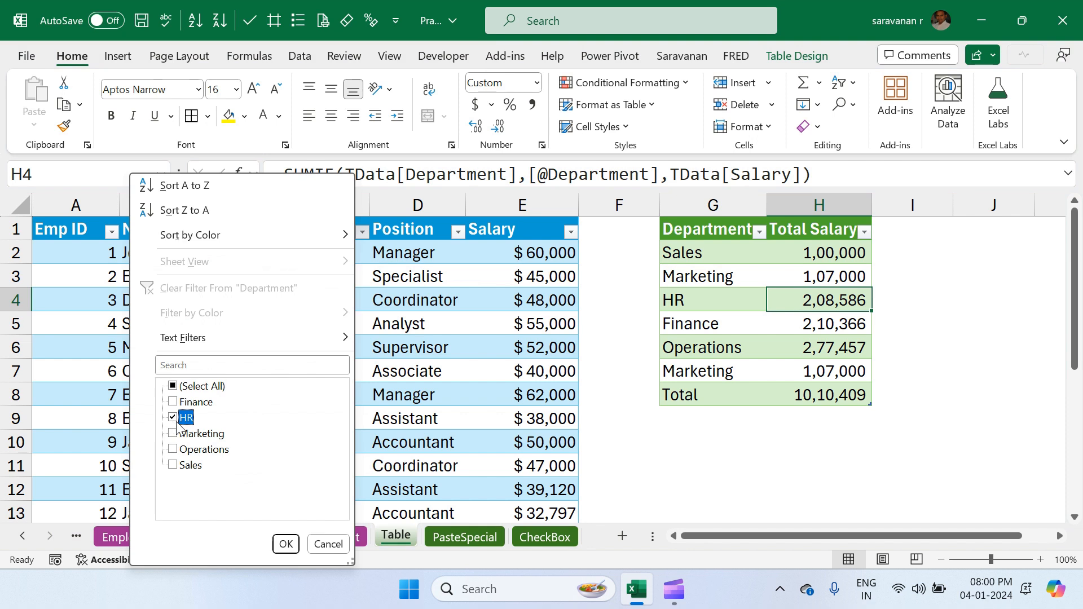
click(285, 543)
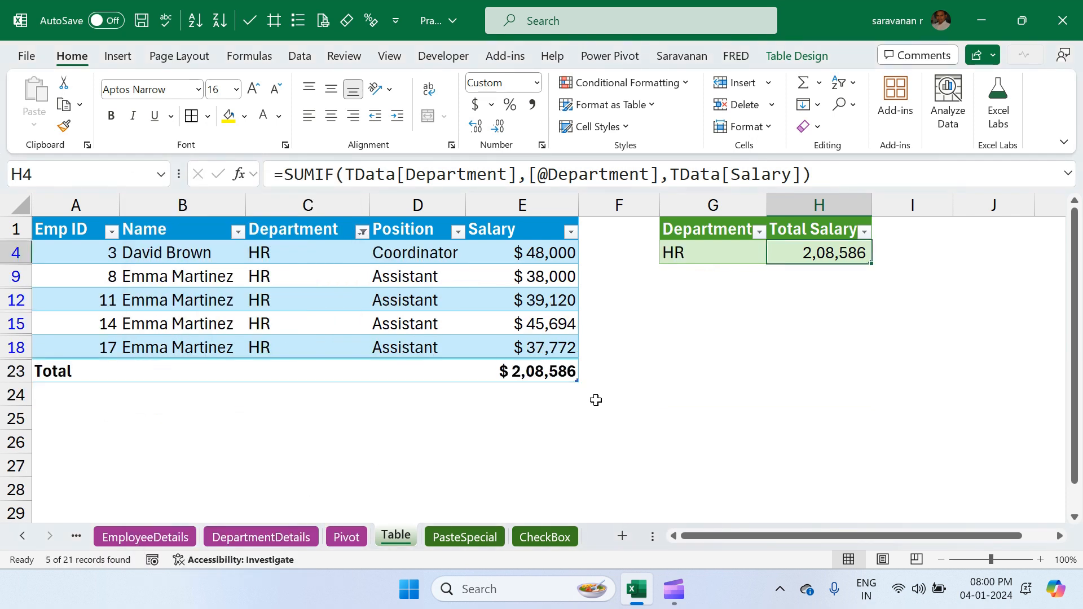
- Compare the filtered employee table's Salary total with the HR total in the department summary table
click(533, 373)
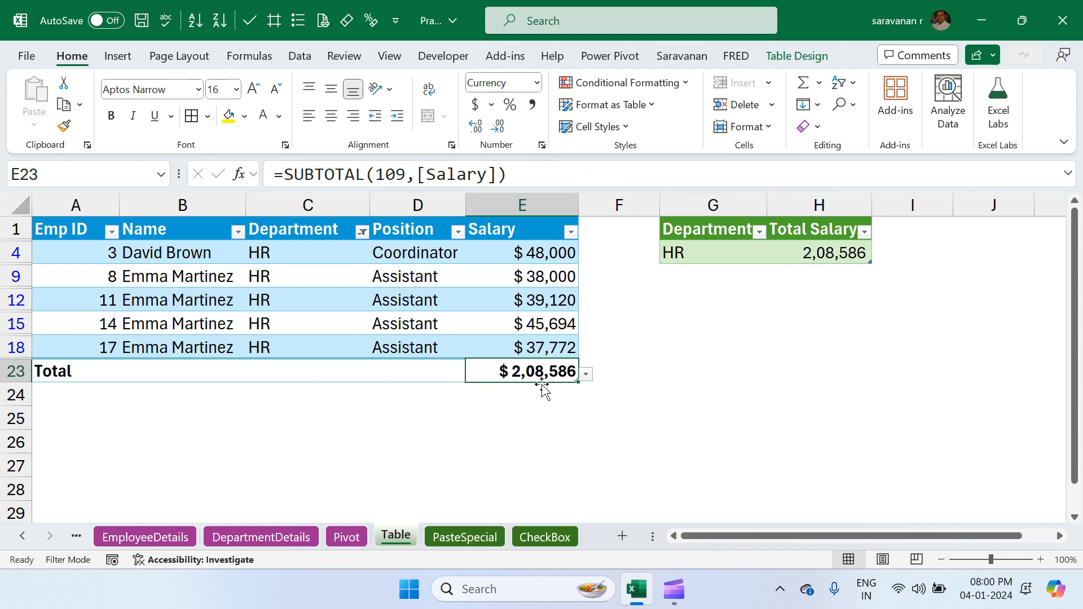
ctrl+click(817, 256)
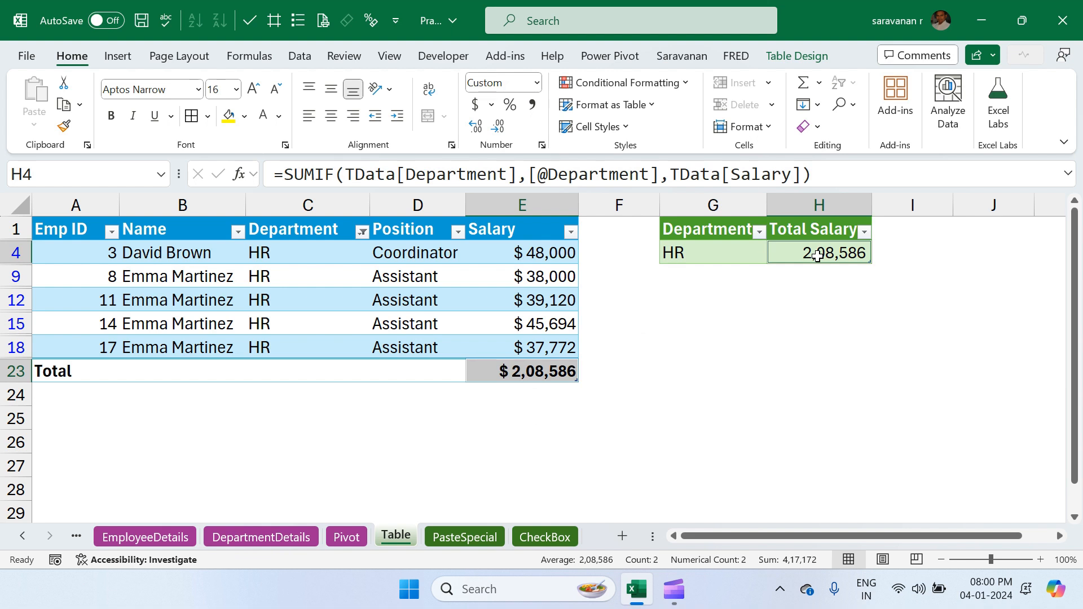
click(523, 305)
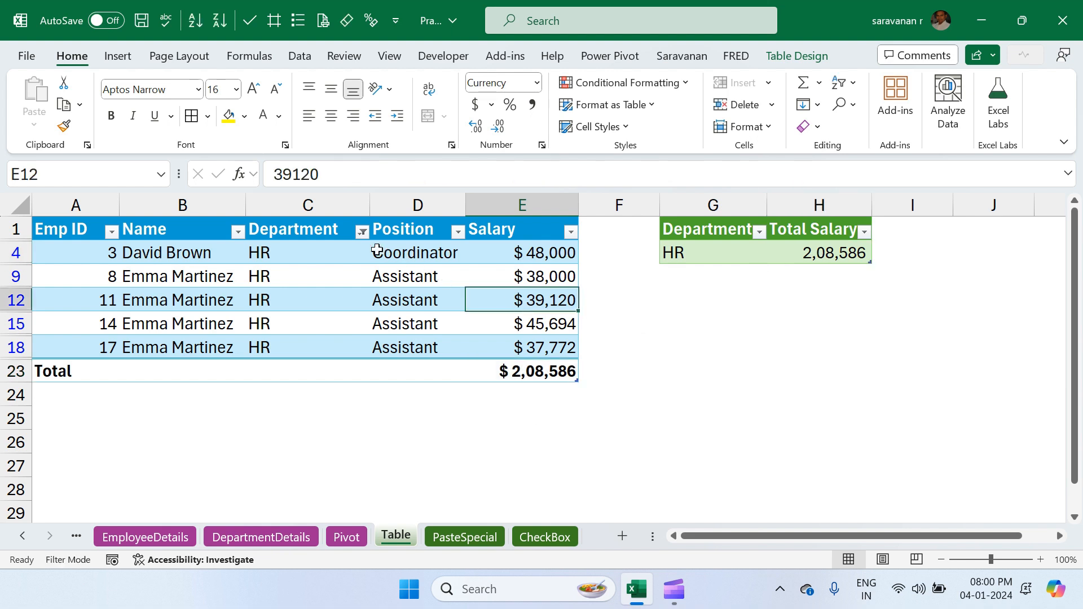
- Show all departments again in the employee table's Department filter
click(362, 232)
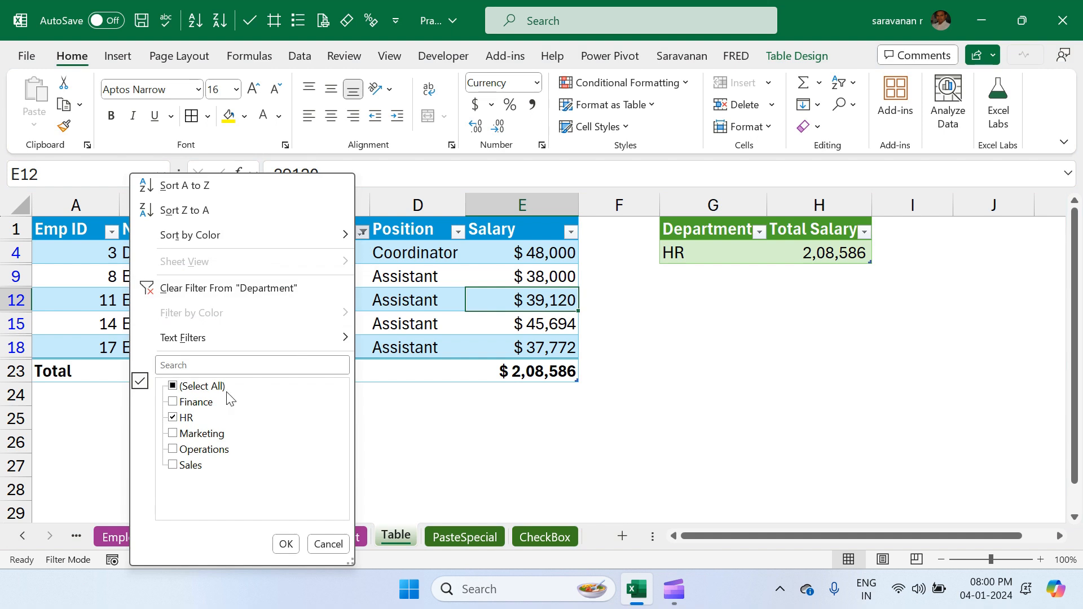
click(184, 389)
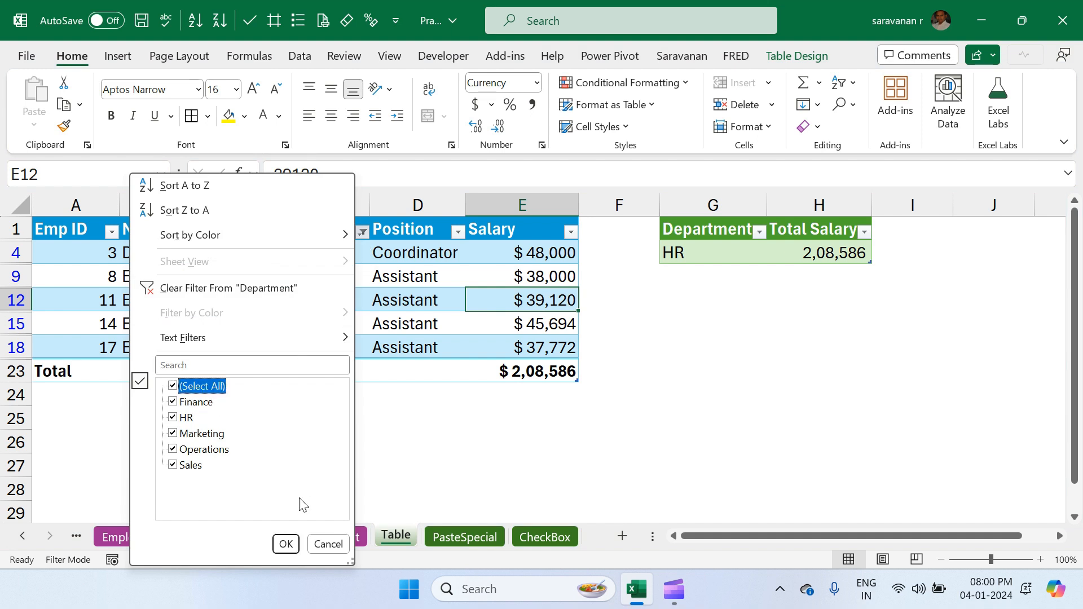
click(286, 544)
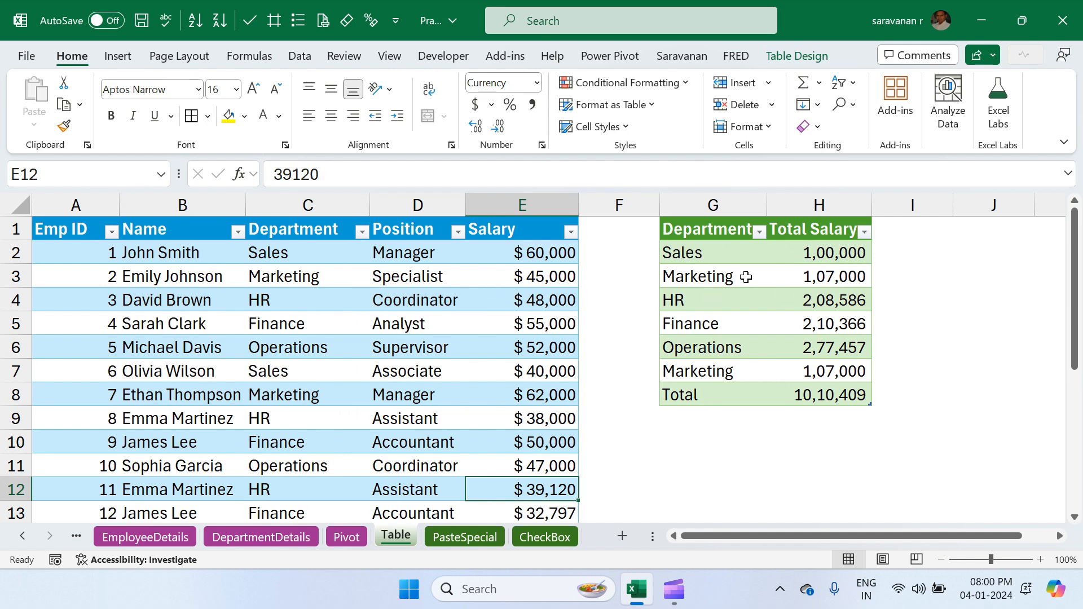
- Enter the formula =TData[#All] in G10 to return the entire employee table, and reselect that cell
click(690, 443)
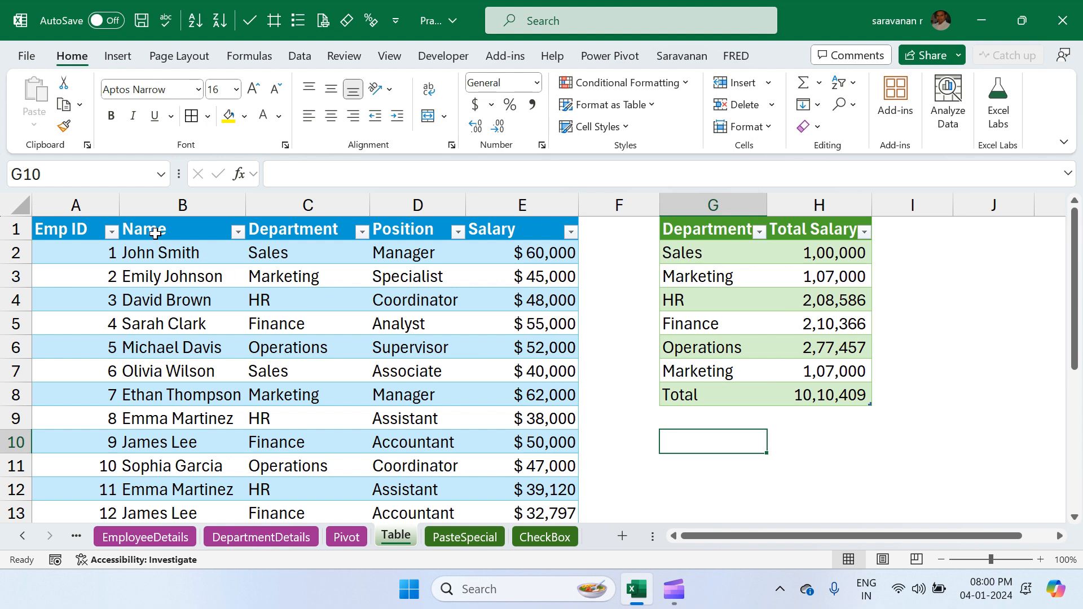
text(=td)
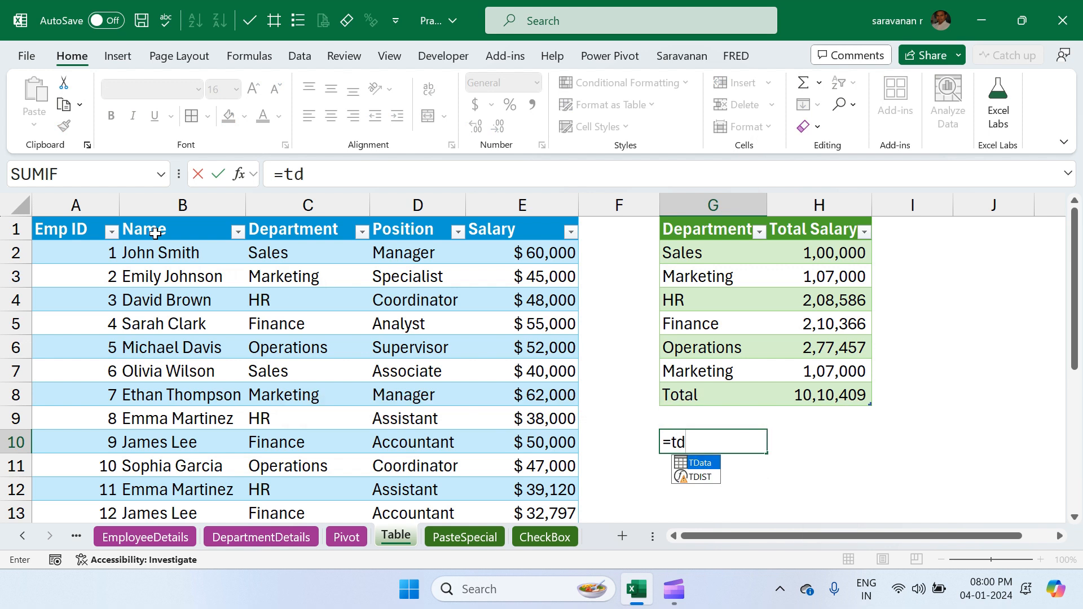
key(Tab)
text([)
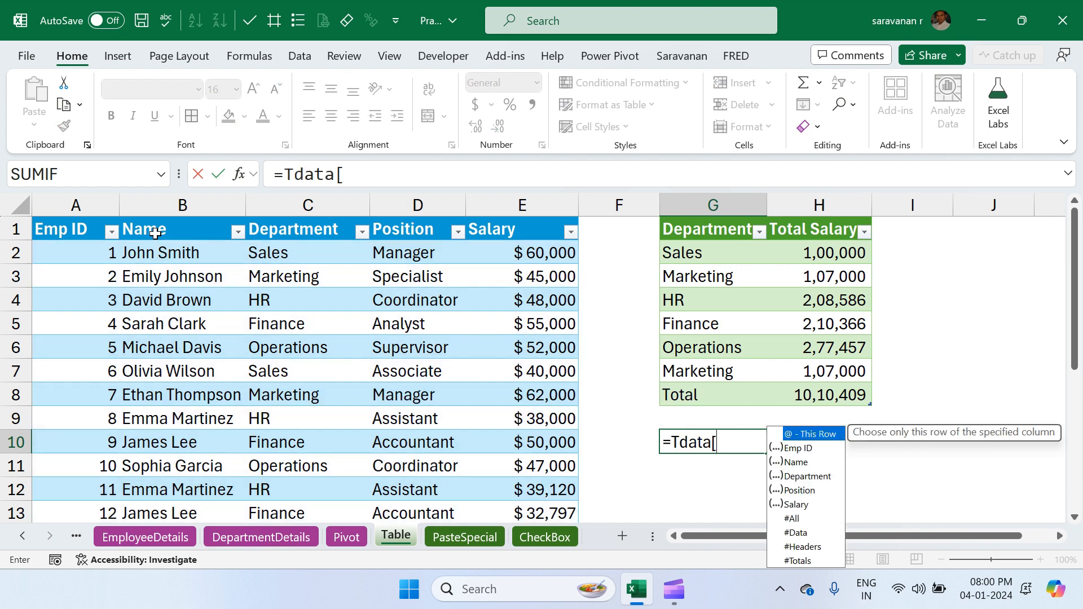
key(Down)
key(Down)
key(Down)
key(Down)
key(Down)
key(Down)
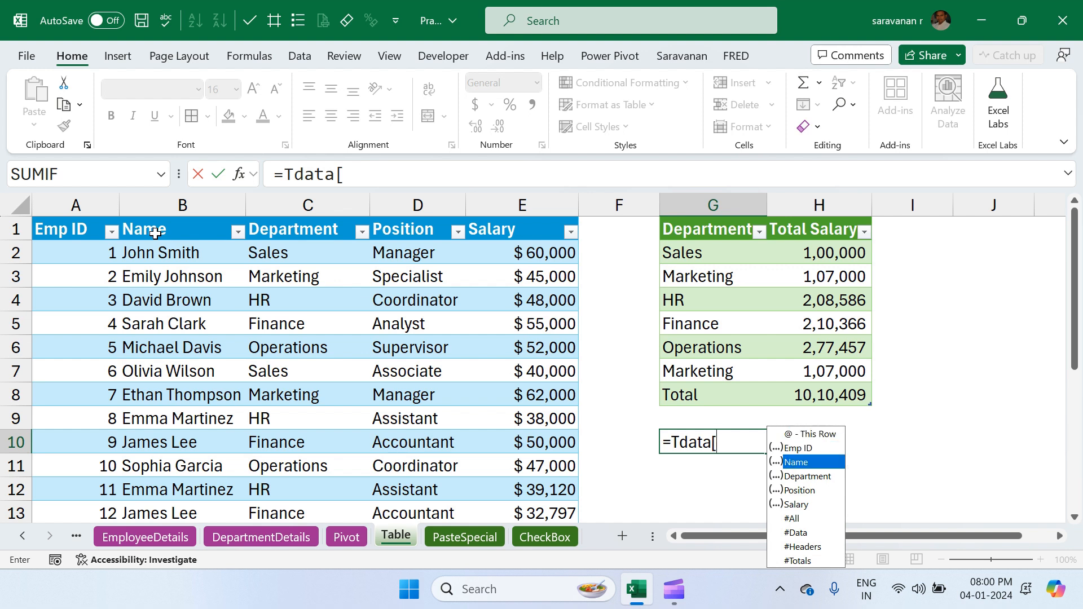
key(Tab)
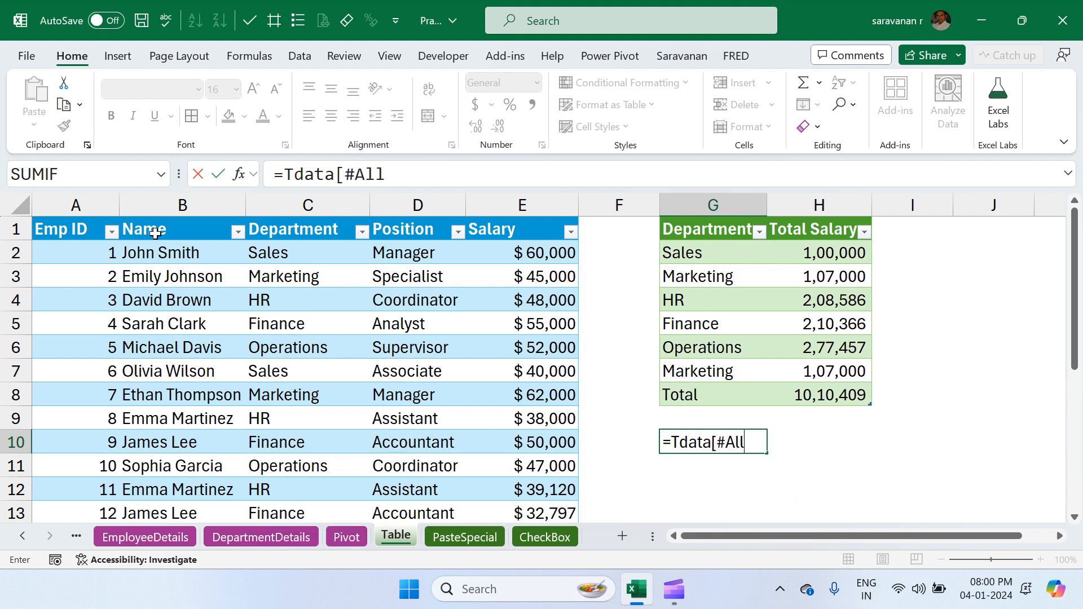
text(])
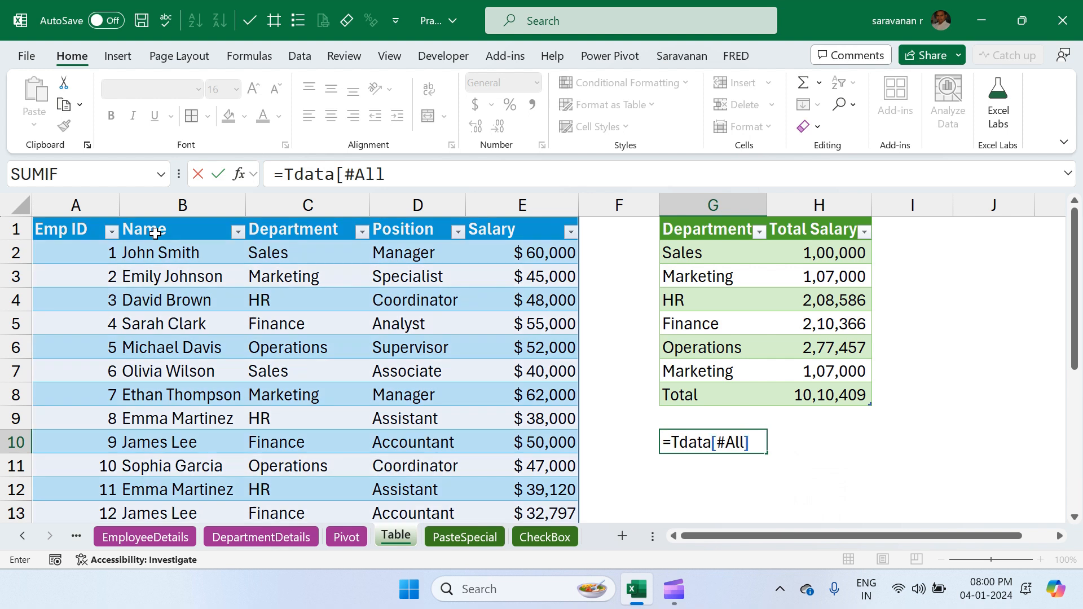
key(Return)
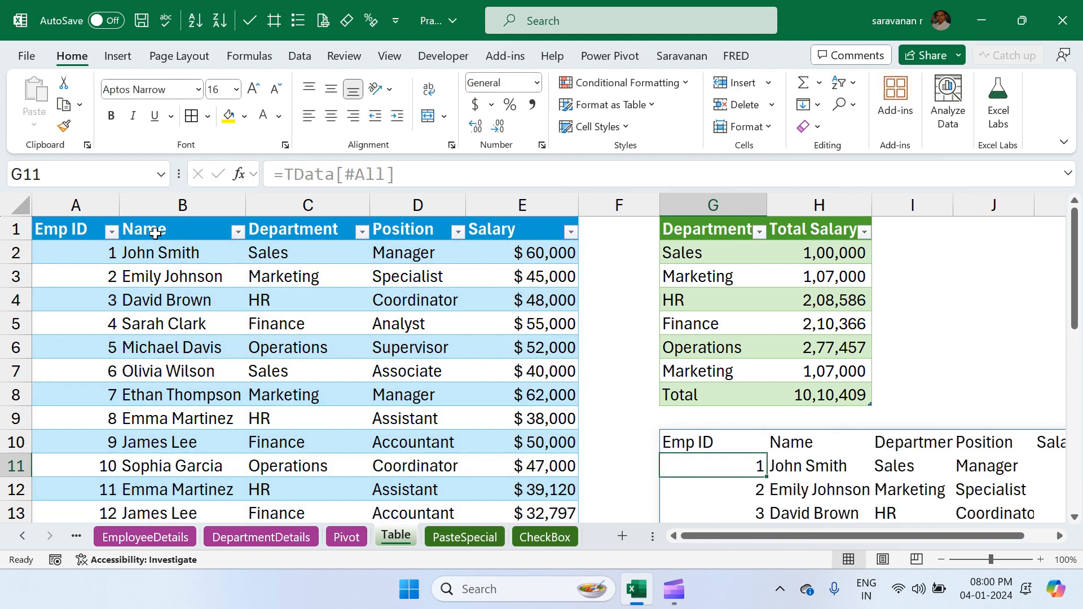
key(Up)
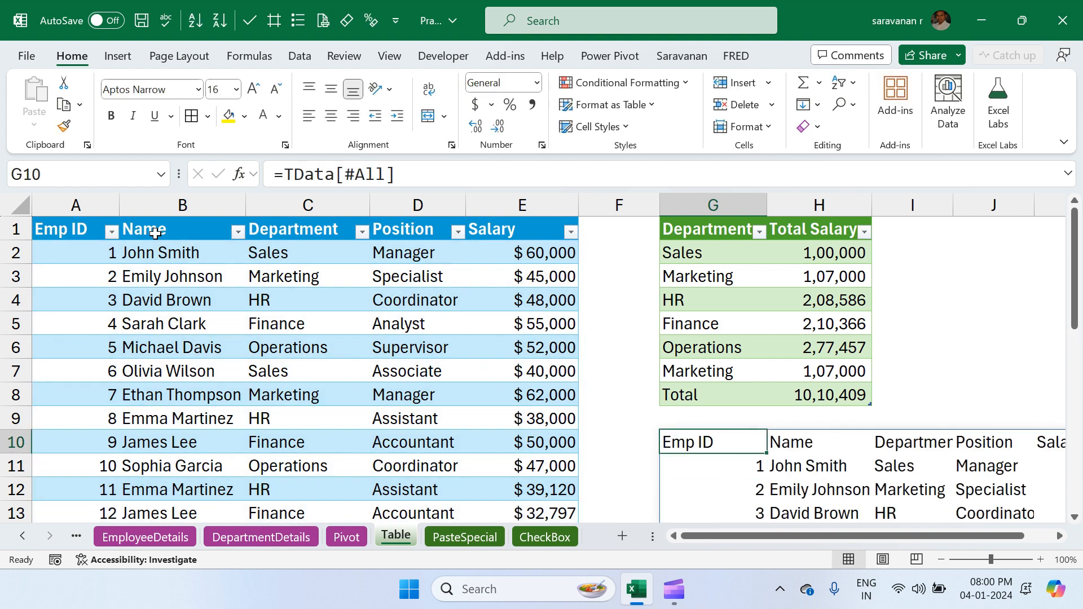
- Change the formula in G10 to =TData[Name] so it returns only the employee names, and reselect the cell
click(385, 171)
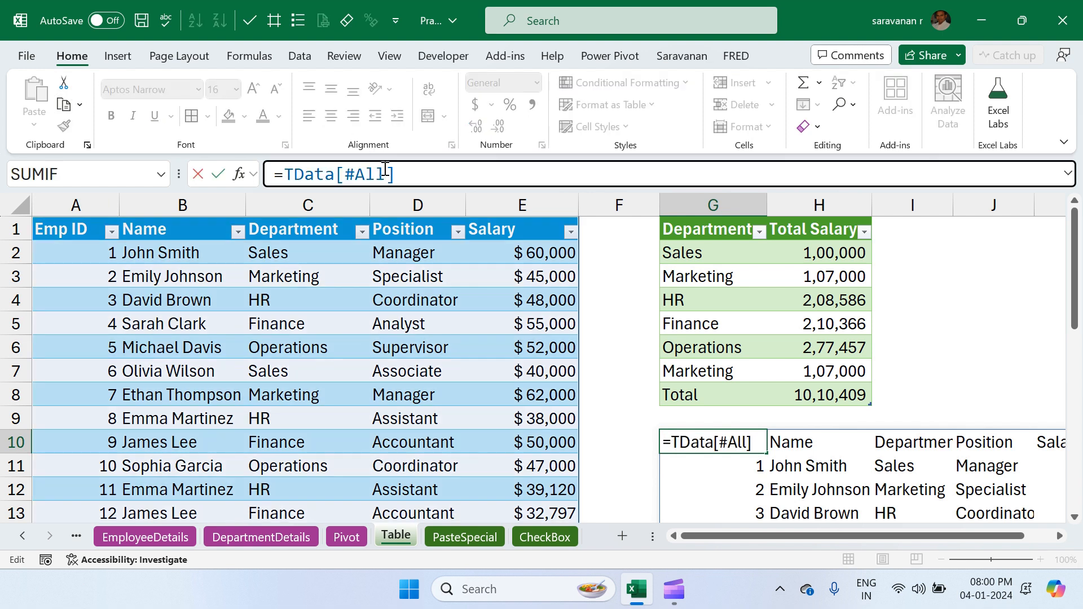
key(BackSpace)
key(BackSpace)
key(BackSpace)
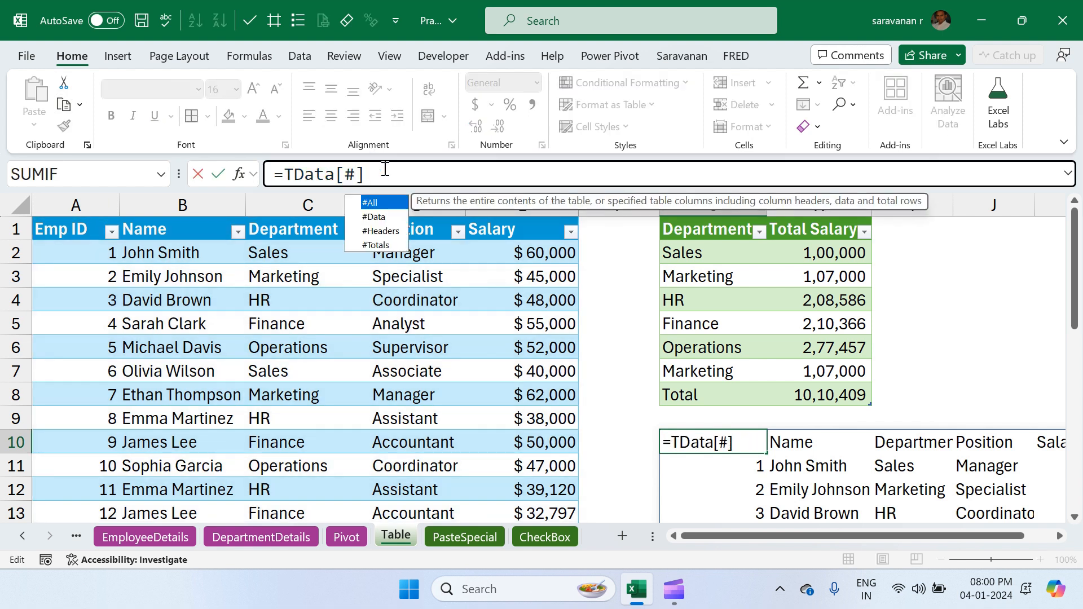
key(BackSpace)
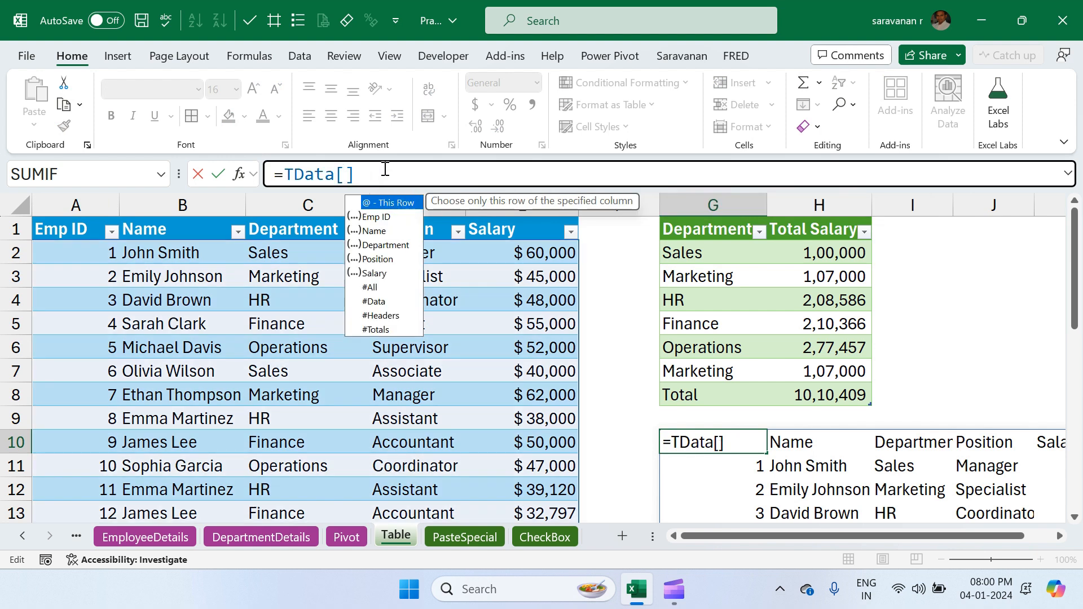
key(Down)
key(Down)
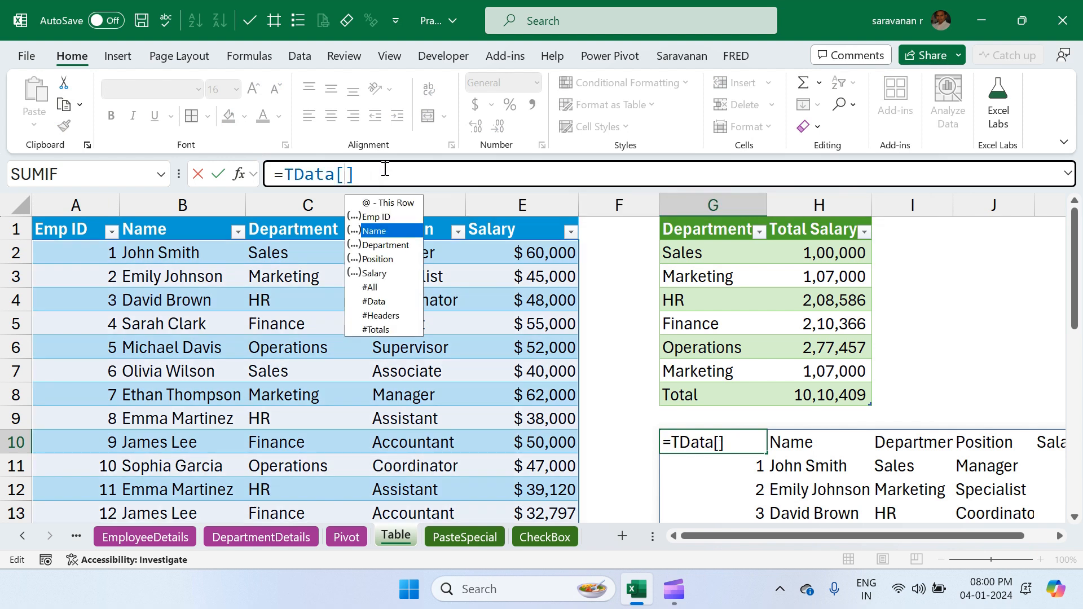
key(Tab)
key(Return)
key(Up)
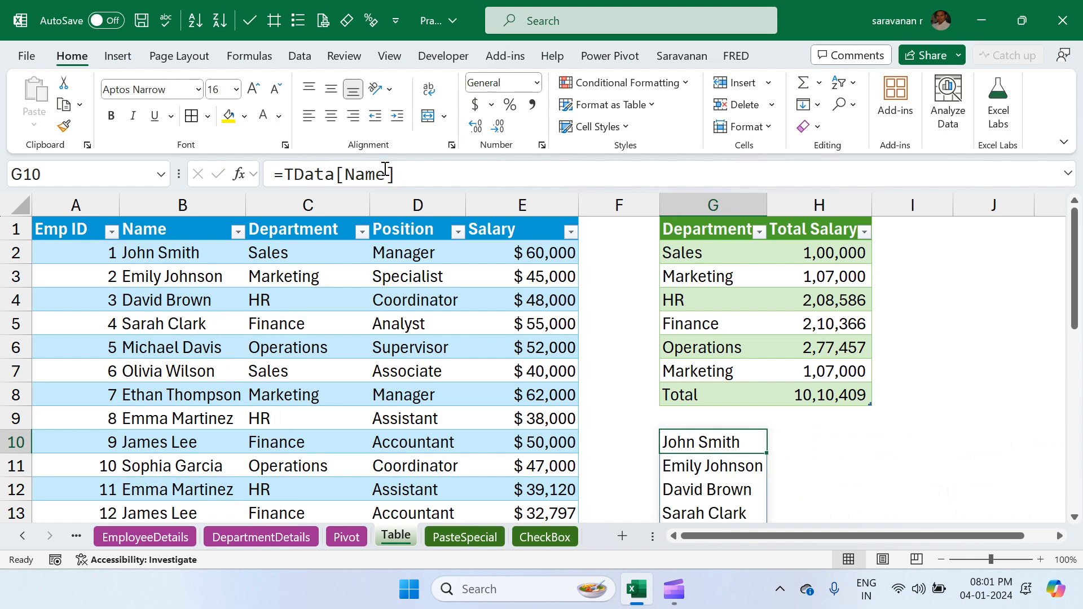
- Change the formula in G10 to =TData[Department] so it returns only the department column, and reselect the cell
click(390, 176)
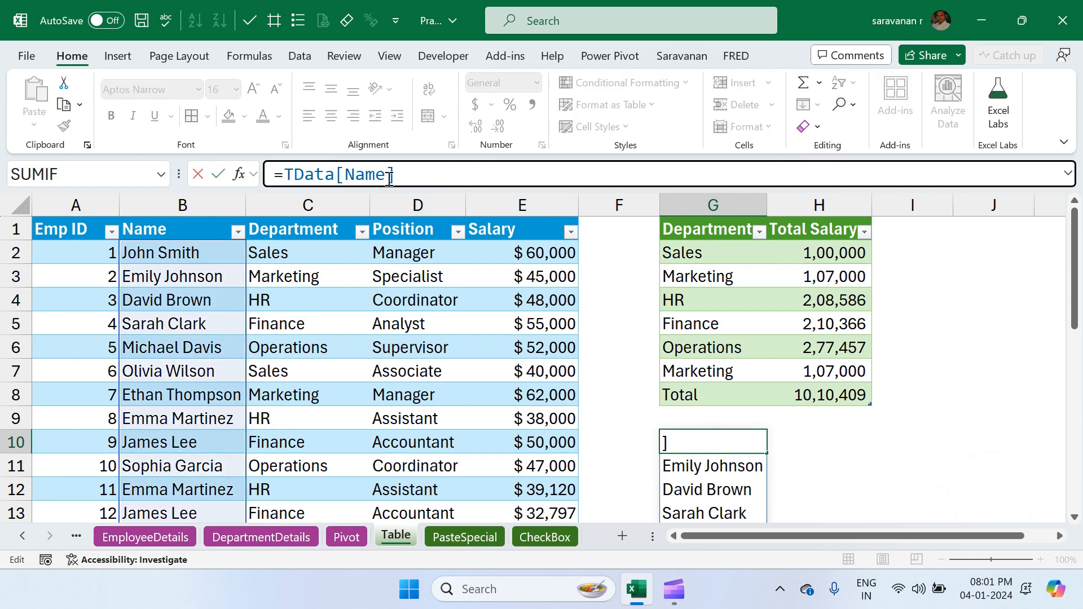
key(BackSpace)
key(BackSpace)
key(BackSpace)
key(BackSpace)
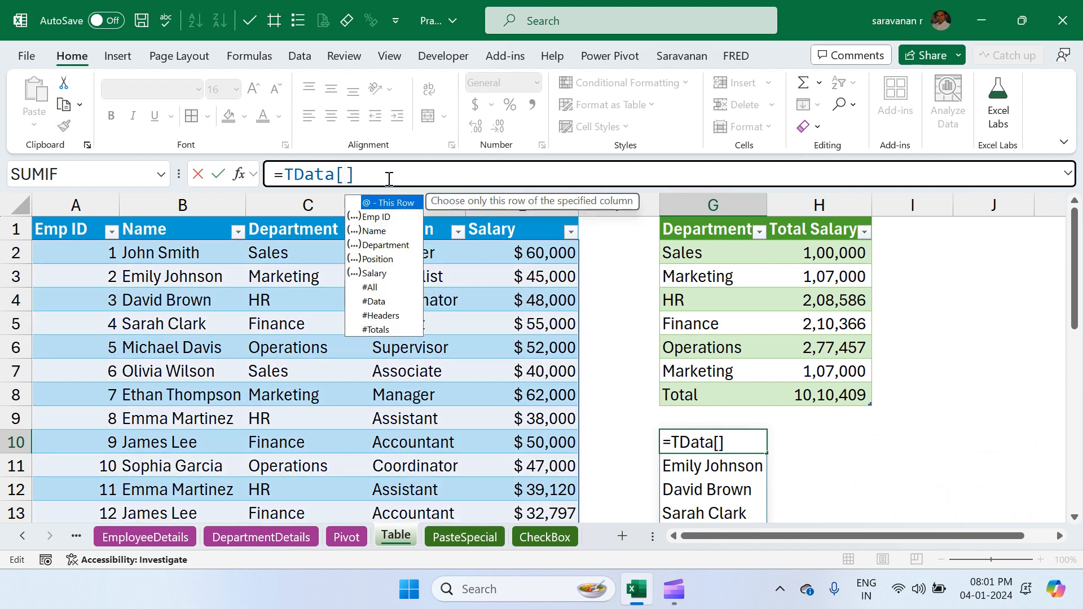
text(Dep)
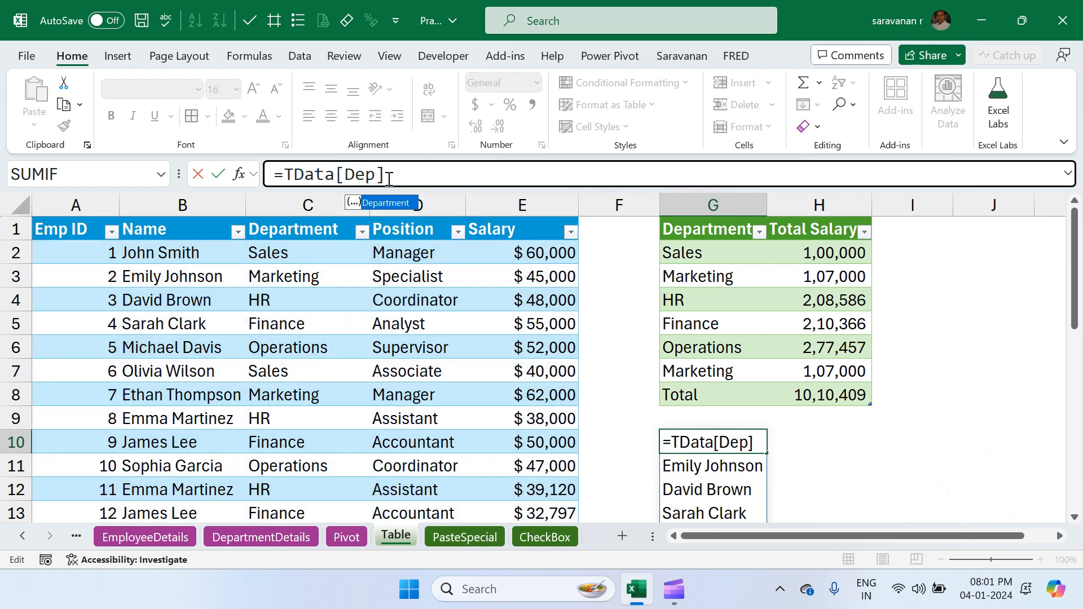
key(Tab)
key(Return)
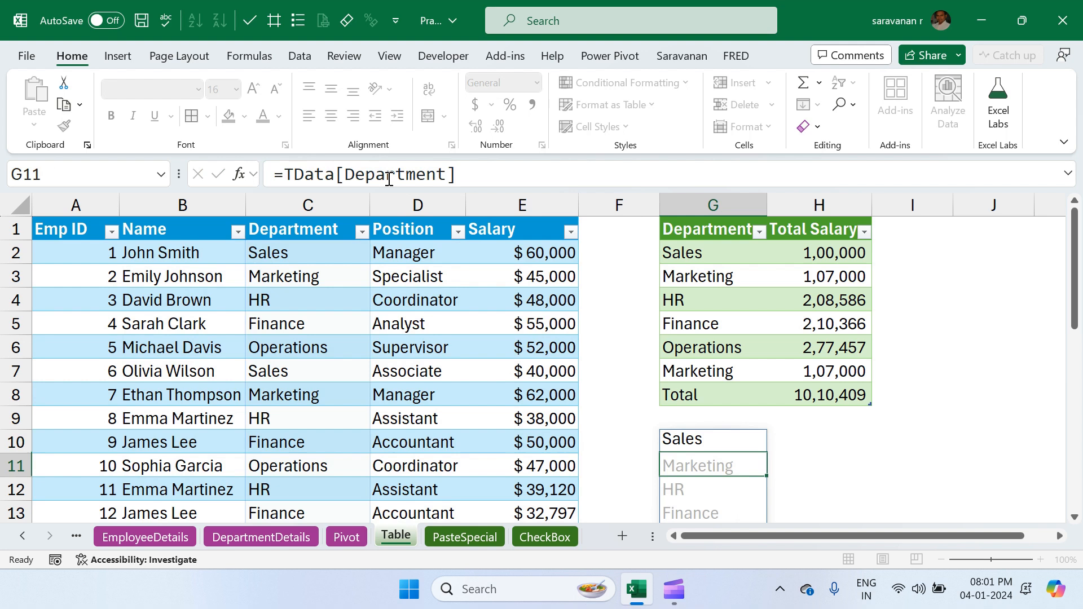
key(Up)
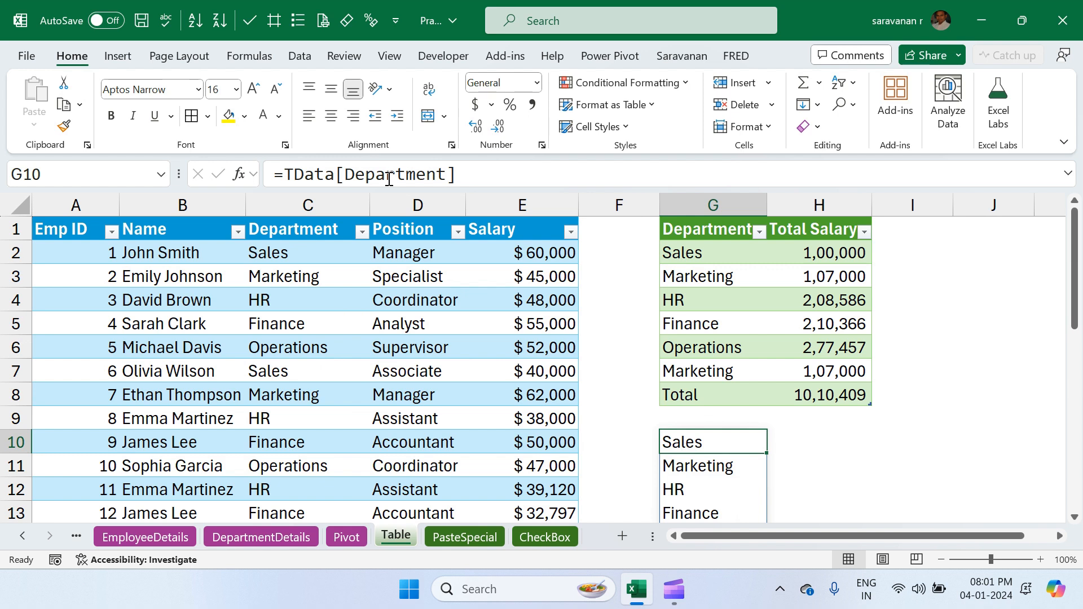
- Clear the structured reference formula from G10
key(Delete)
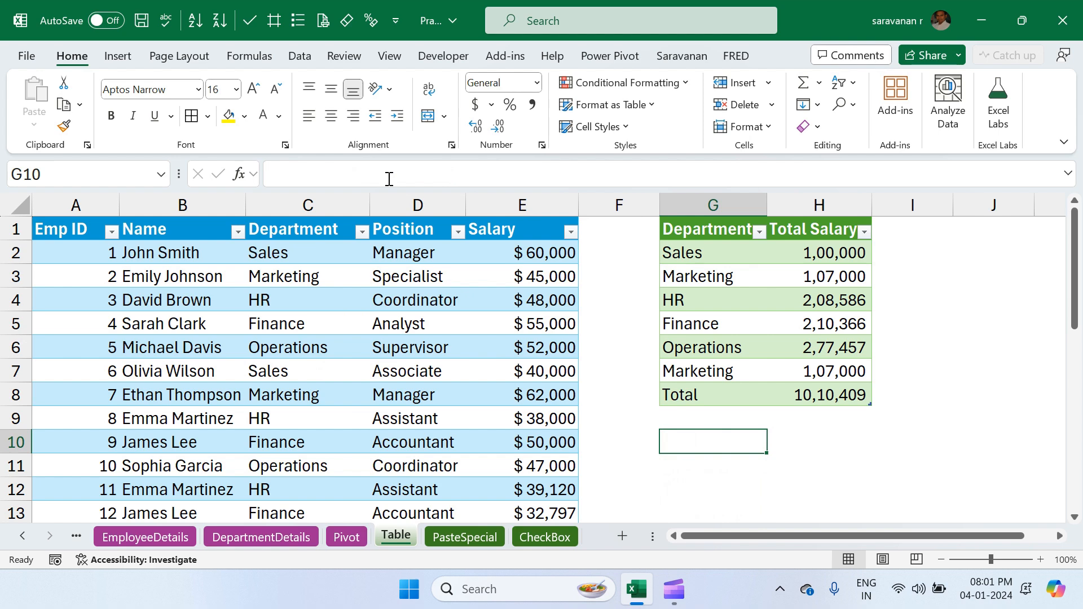
scroll(514, 418, down, 4)
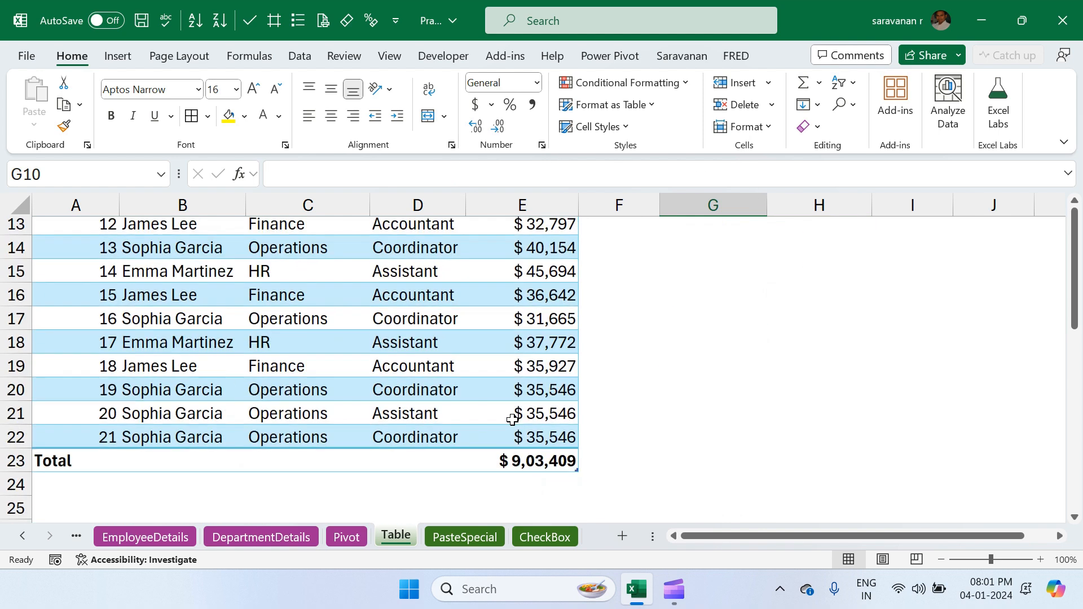
scroll(512, 419, up, 4)
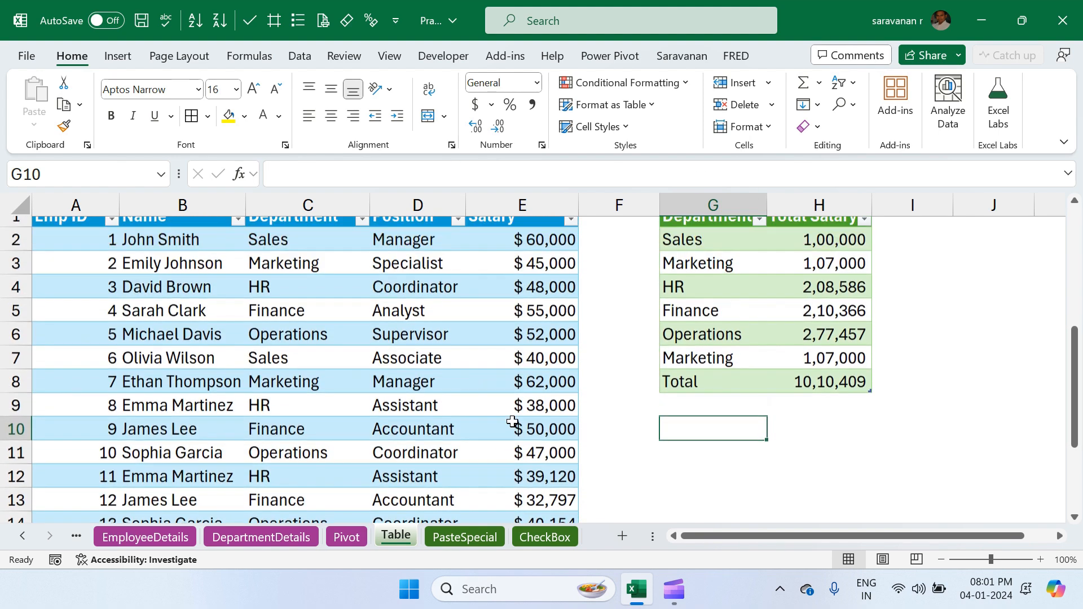
- Try the First Column, Last Column and Banded Columns style options on the employee table, and turn them off again
click(404, 300)
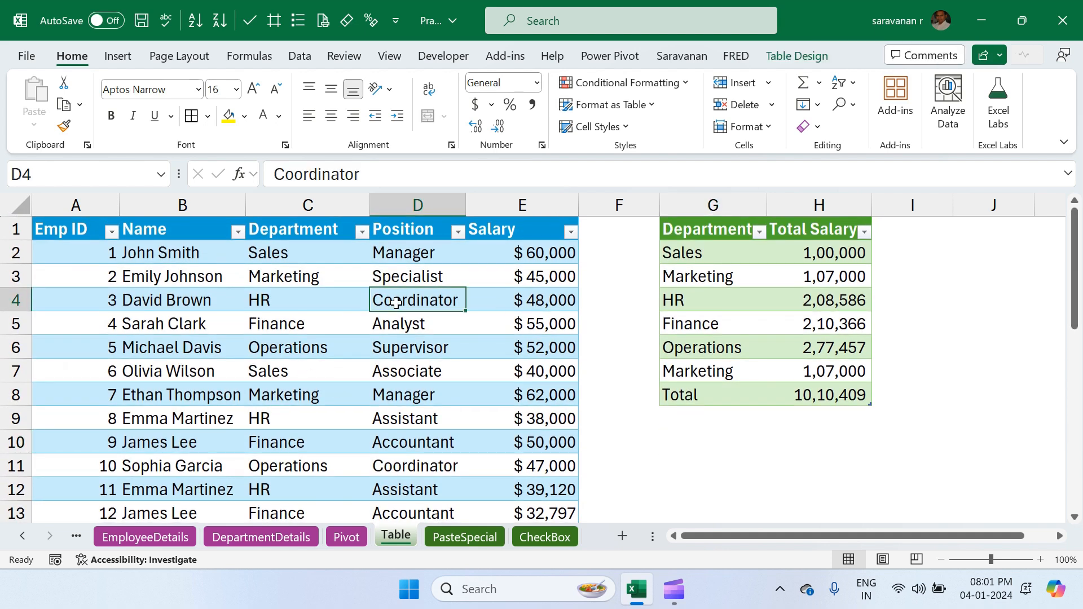
click(785, 58)
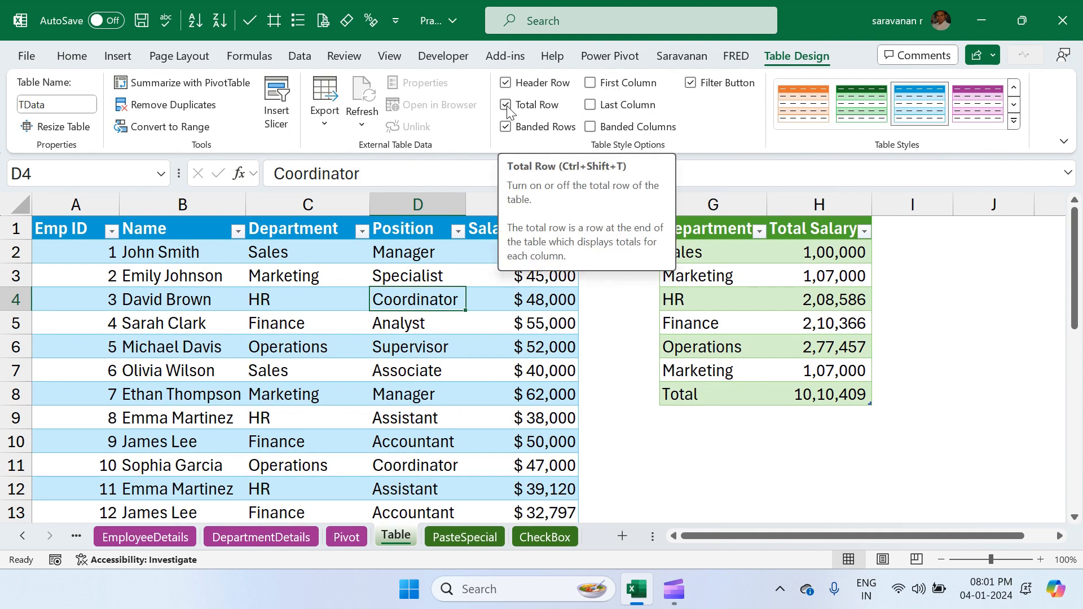
click(589, 83)
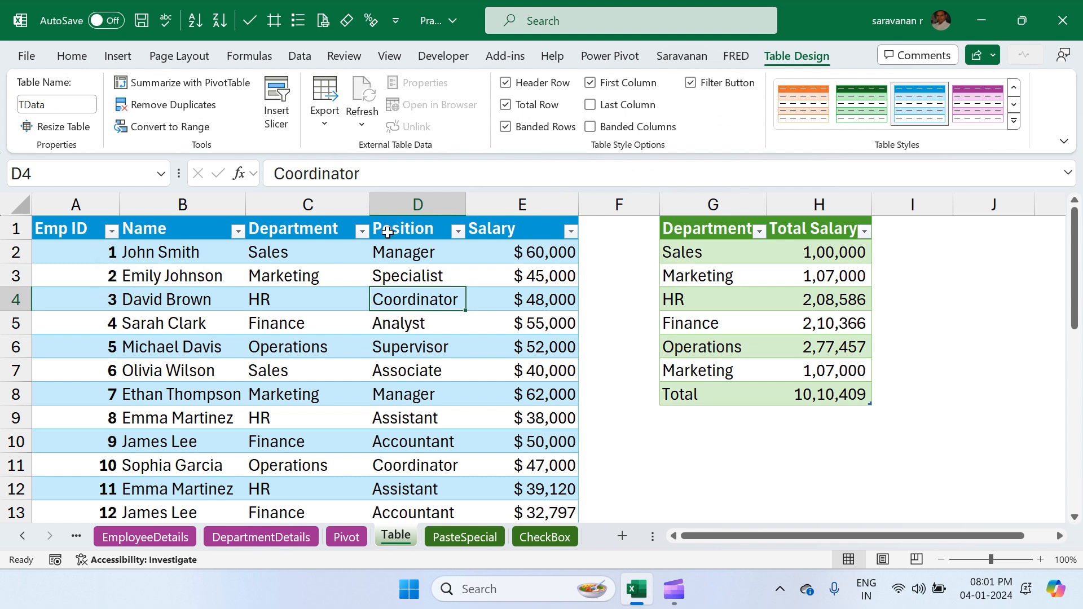
click(590, 104)
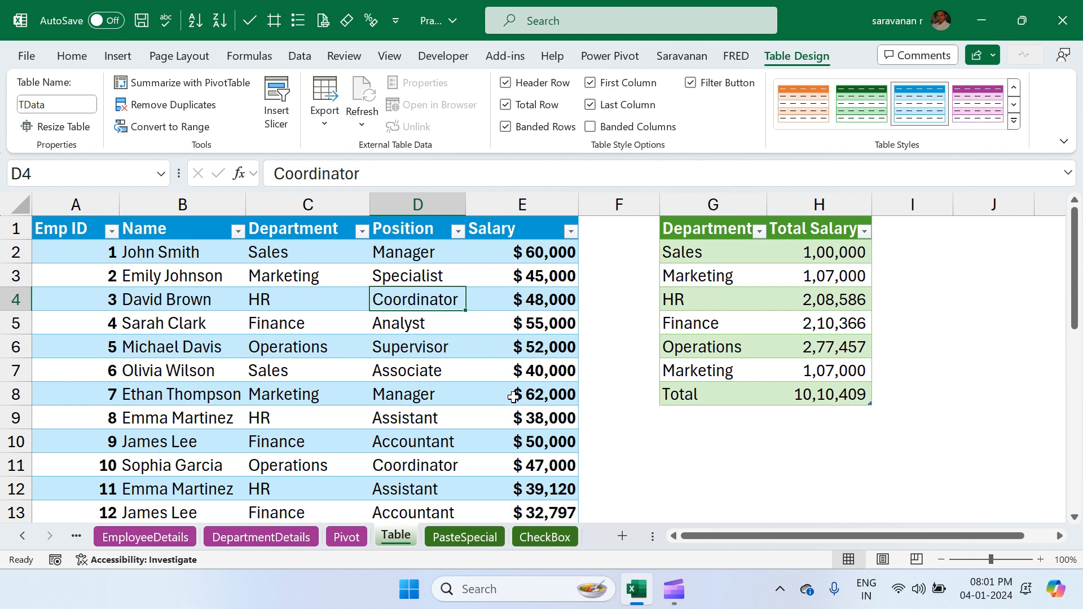
click(591, 127)
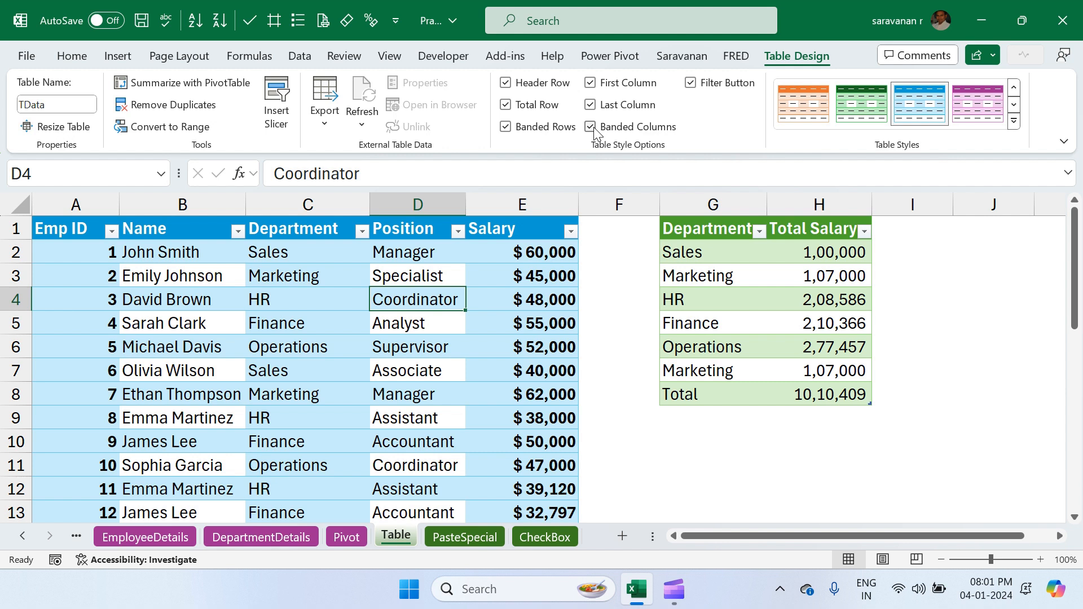
click(591, 127)
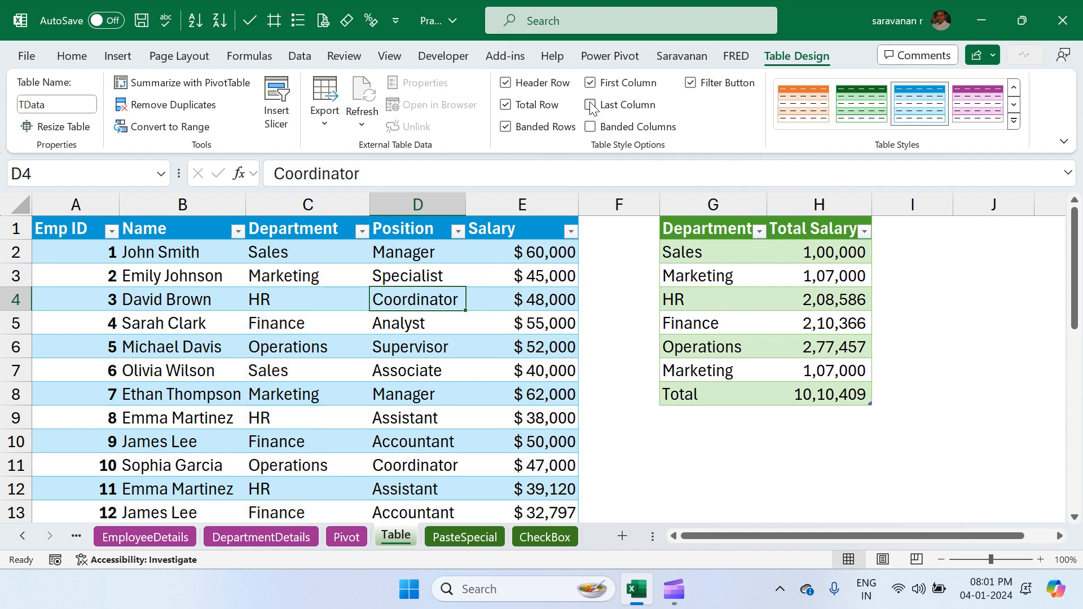
click(590, 83)
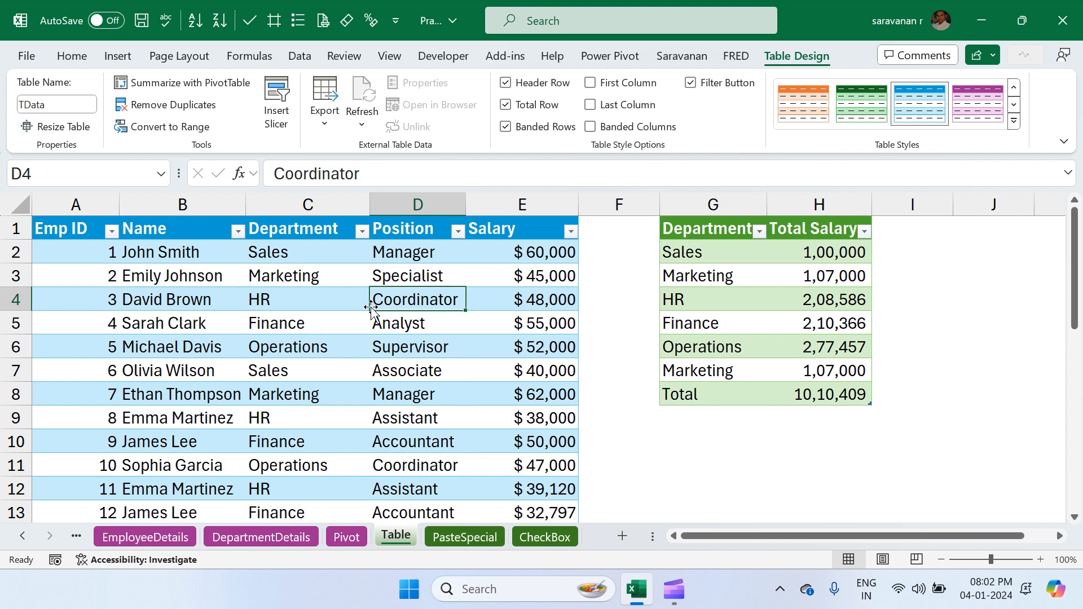
- Insert a Department slicer for the employee table and place it beside the department summary table, over columns I and J
click(286, 113)
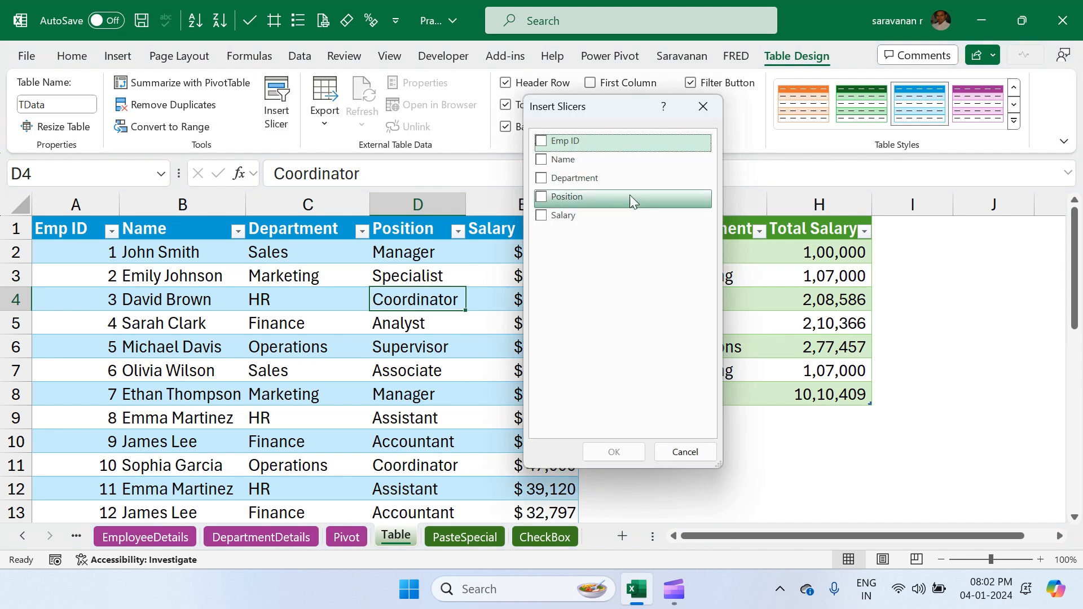
click(540, 180)
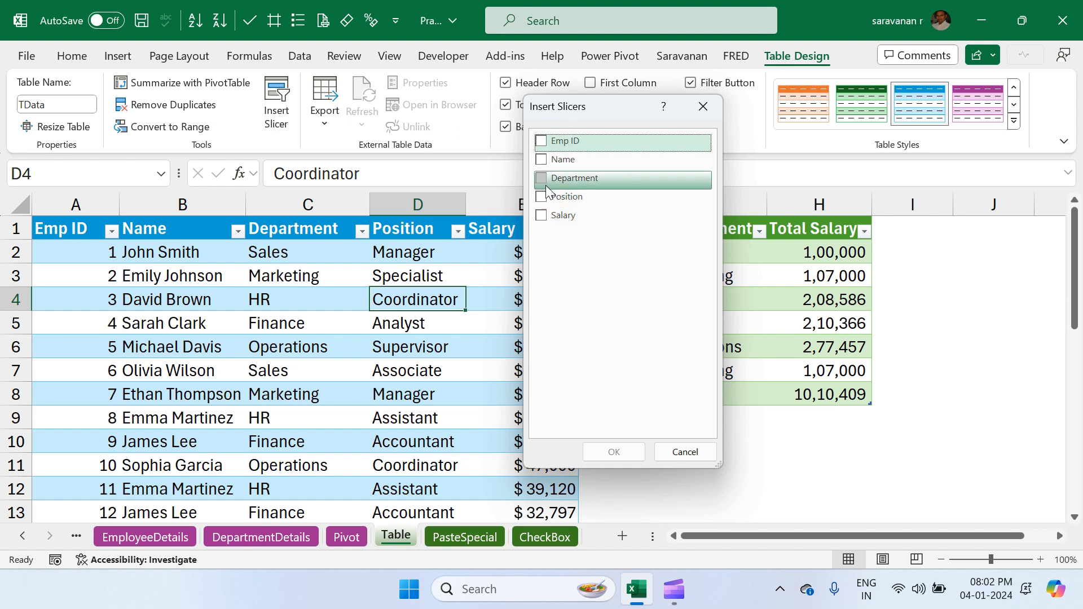
click(540, 180)
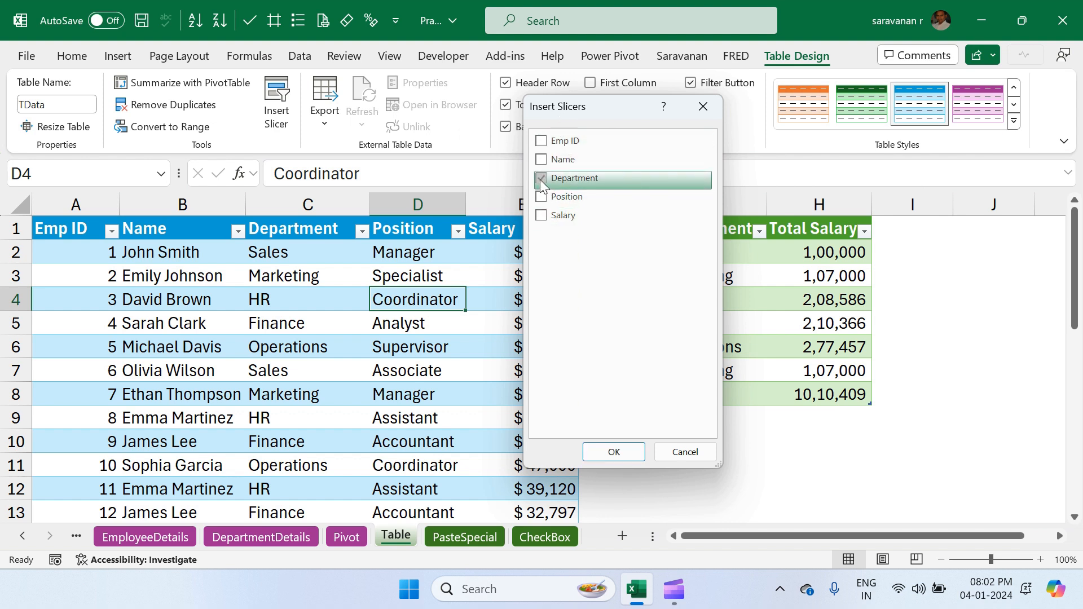
click(608, 451)
drag(597, 280, 958, 241)
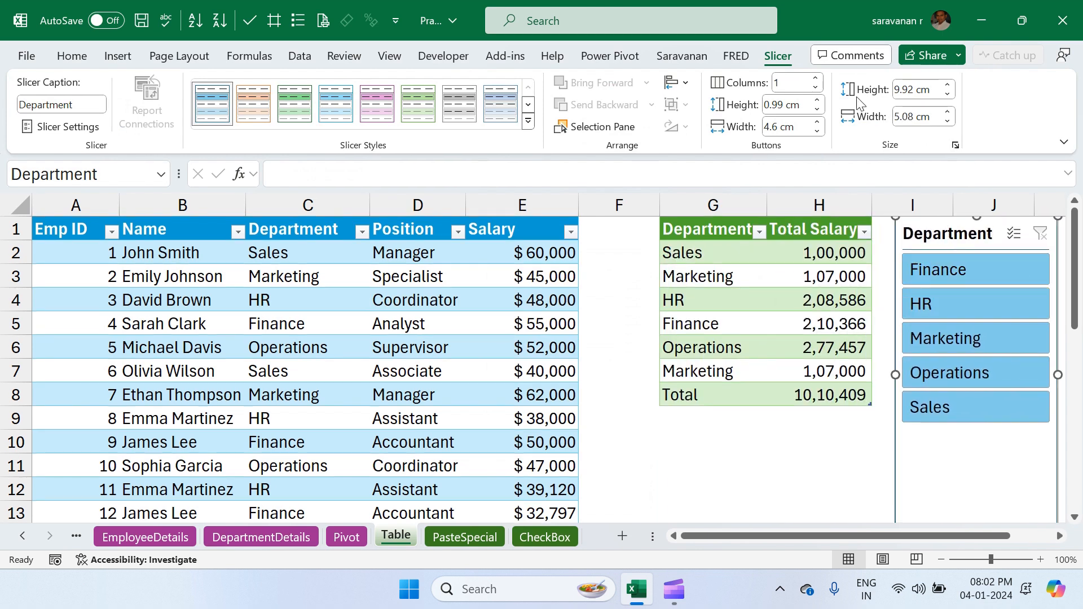
- Arrange the Department slicer's buttons in 2 columns and size the slicer to 4.8 cm high by 5.1 cm wide
click(816, 80)
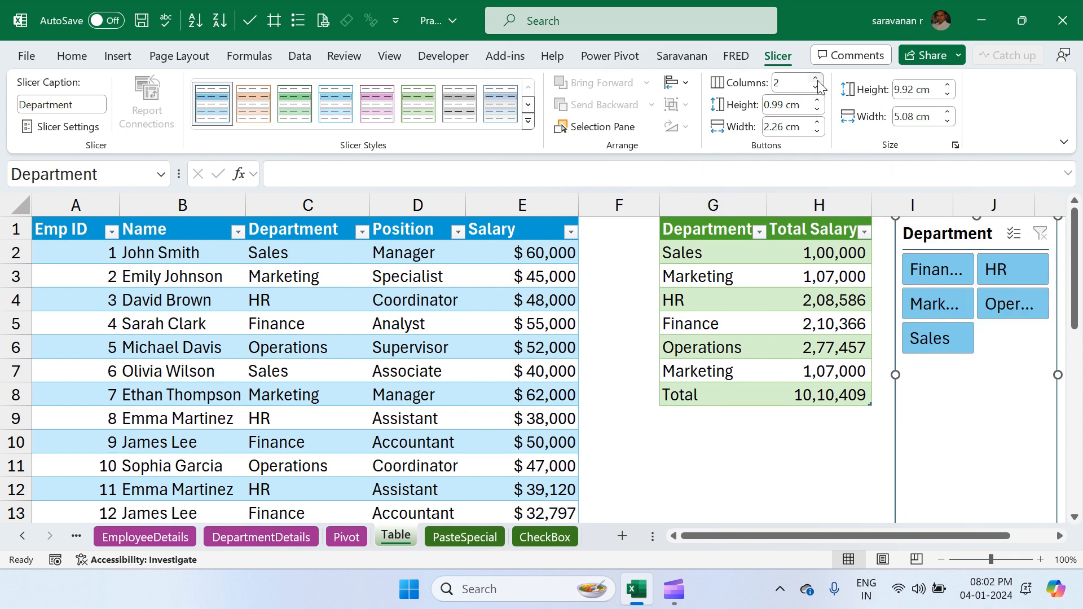
click(947, 96)
click(948, 96)
click(948, 95)
click(948, 96)
drag(948, 96, 948, 96)
click(948, 95)
click(949, 95)
click(949, 95)
click(949, 94)
click(948, 95)
click(949, 95)
click(948, 95)
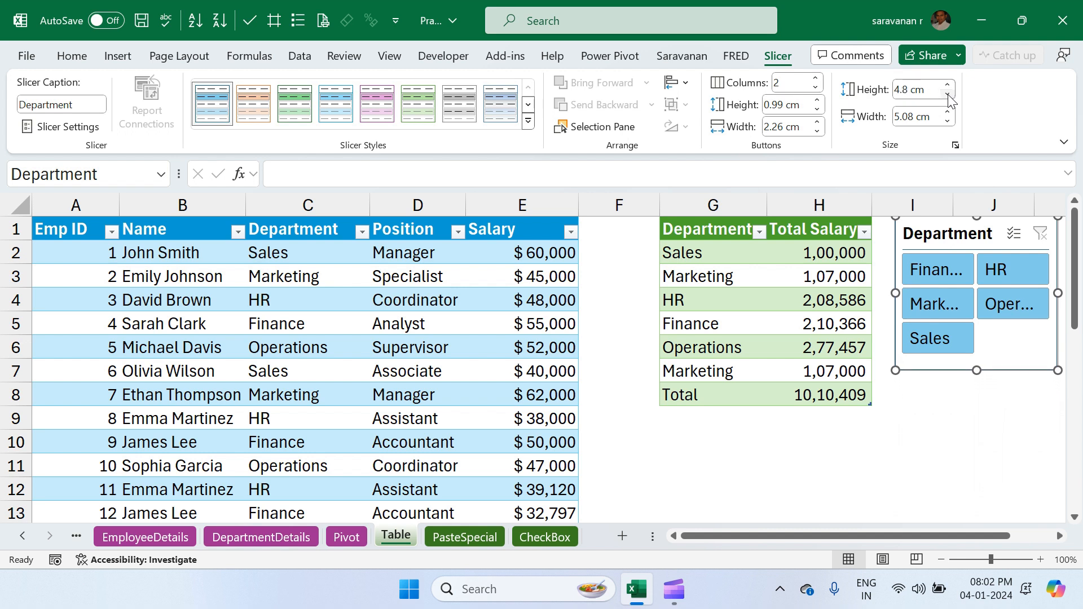
click(949, 113)
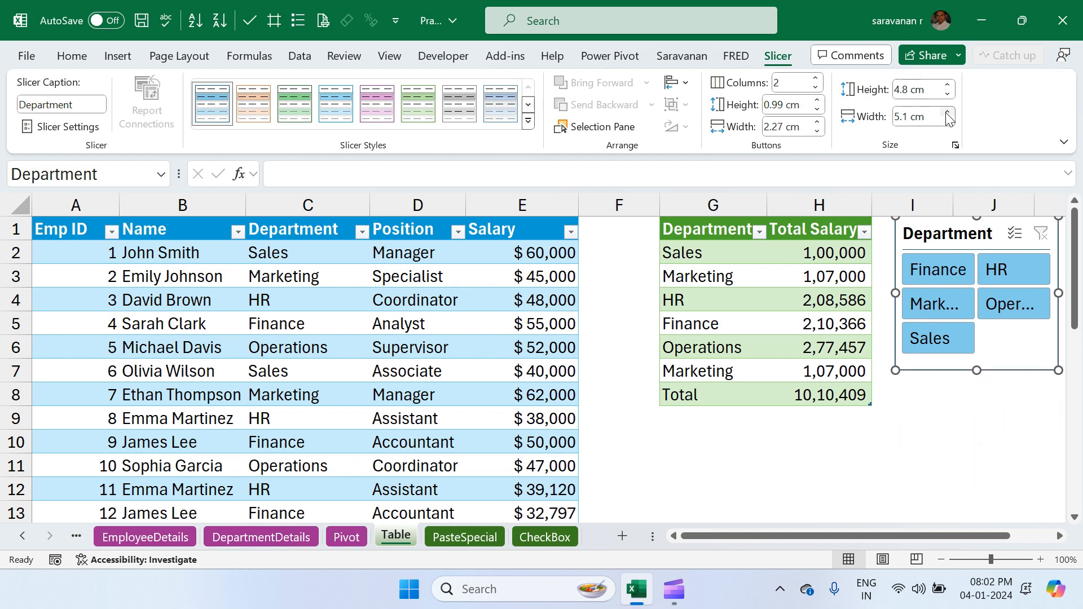
- Narrow column F between the two tables and move the Department slicer back beside the summary table
drag(659, 206, 606, 210)
drag(931, 233, 877, 235)
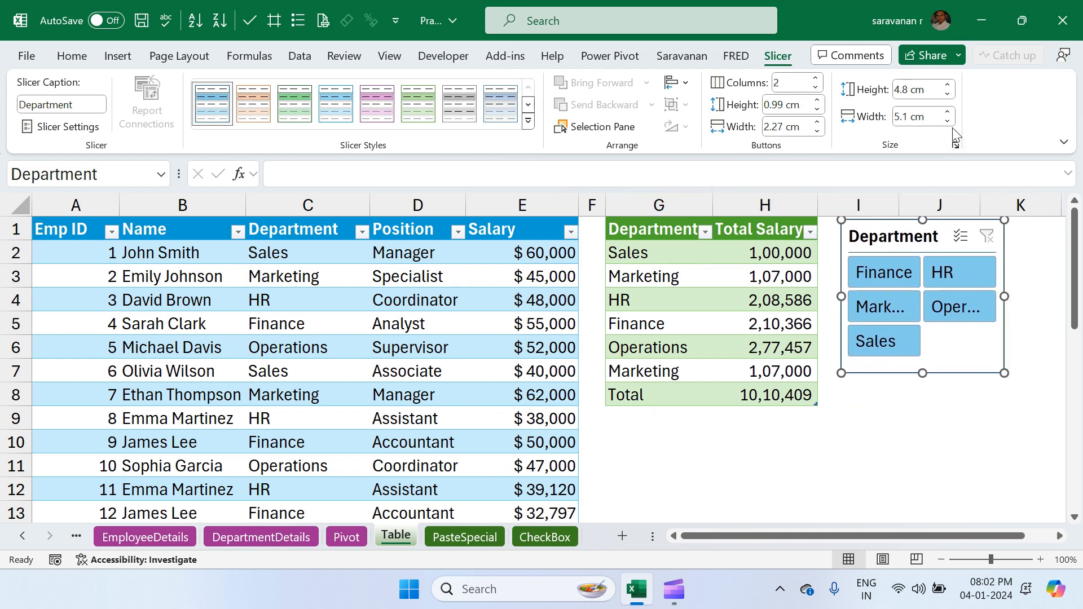
- Widen the Department slicer to 6.7 cm so its button labels fit in full
click(949, 111)
click(949, 112)
click(949, 111)
click(949, 112)
click(948, 112)
triple_click(949, 111)
triple_click(949, 111)
double_click(948, 111)
double_click(949, 111)
click(948, 112)
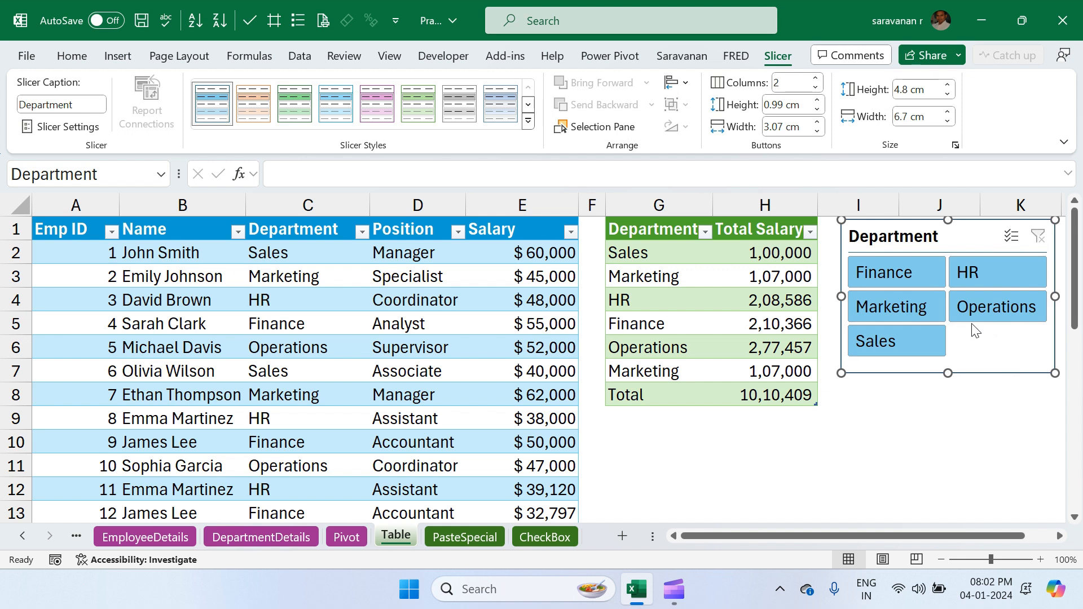
- Filter the employee table with the slicer by Finance, HR, Operations, Marketing and Sales, one department at a time
click(893, 275)
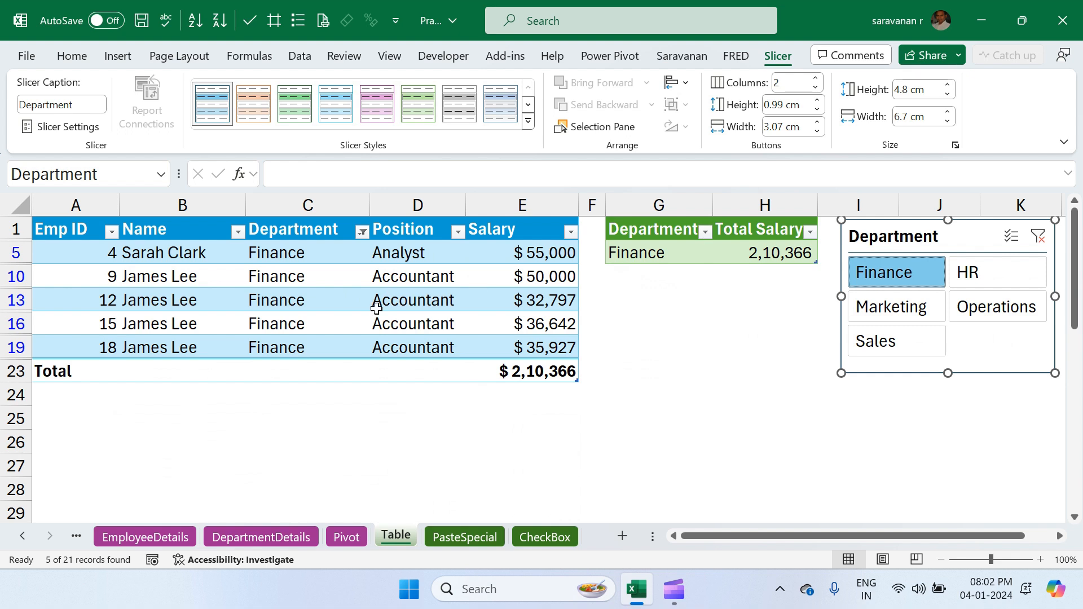
click(973, 286)
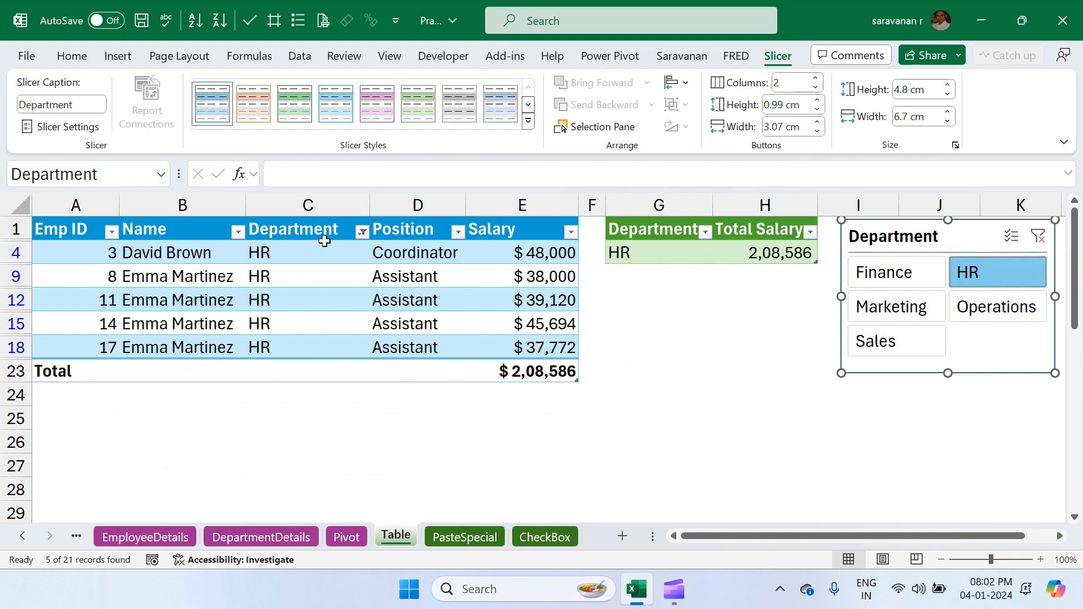
click(1003, 319)
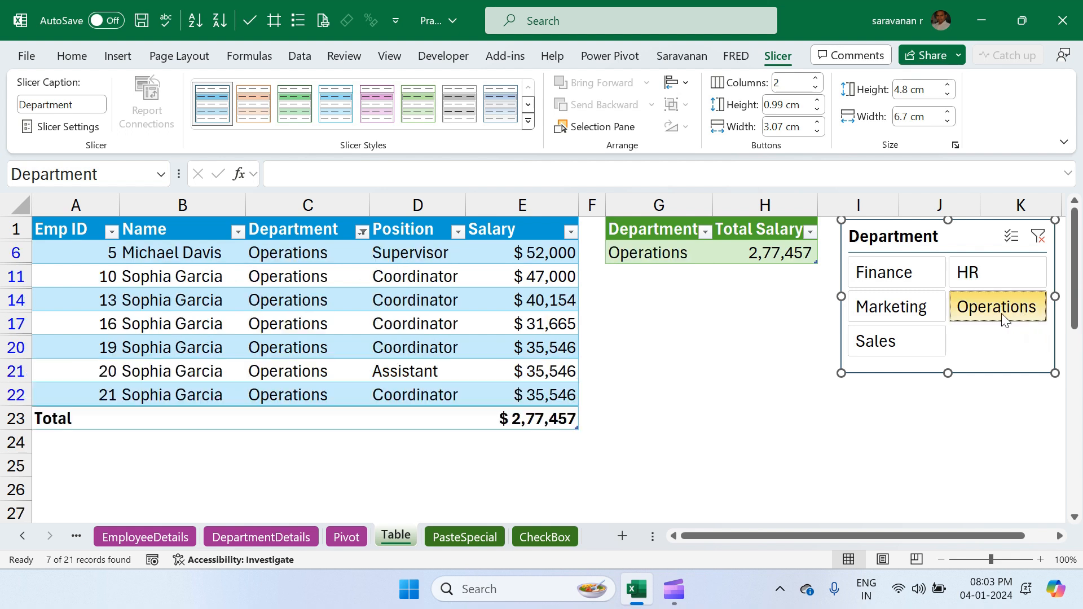
click(907, 310)
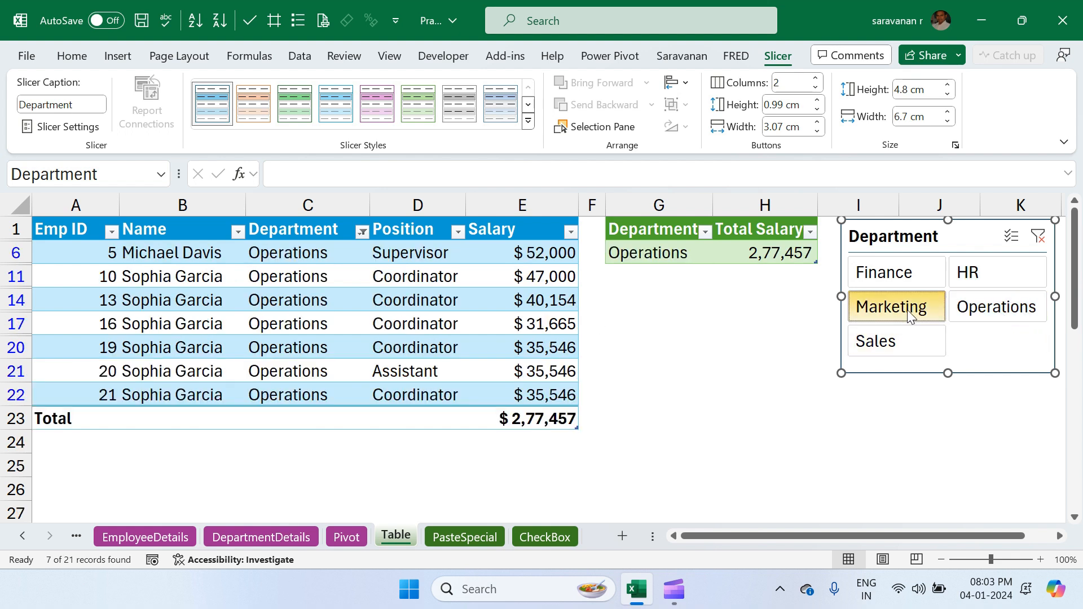
click(879, 350)
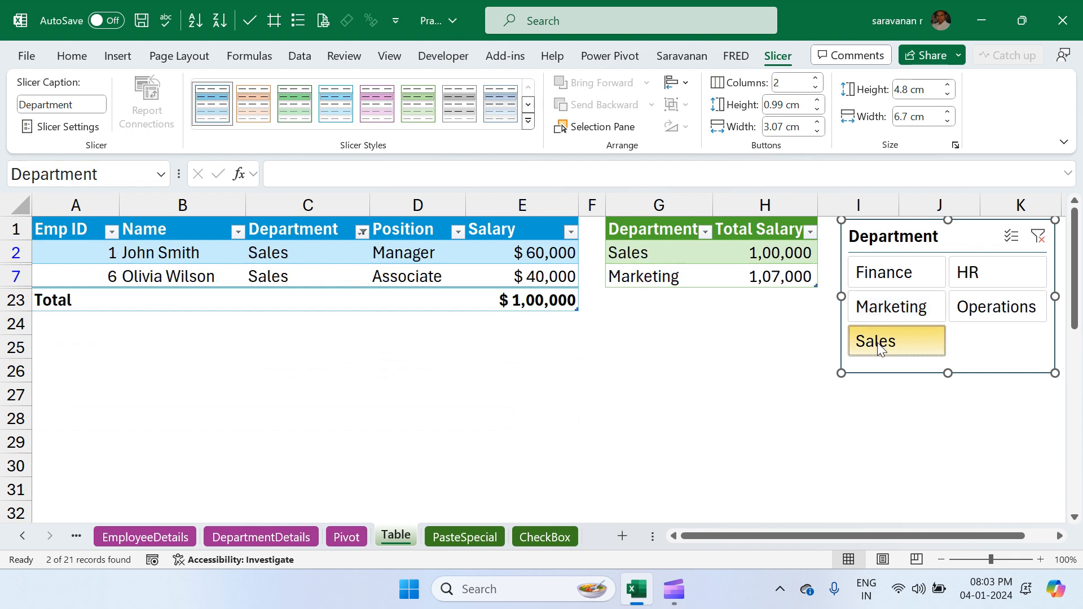
- Filter the employee table by Finance and Sales together with the slicer, and clear the slicer's filter
click(896, 281)
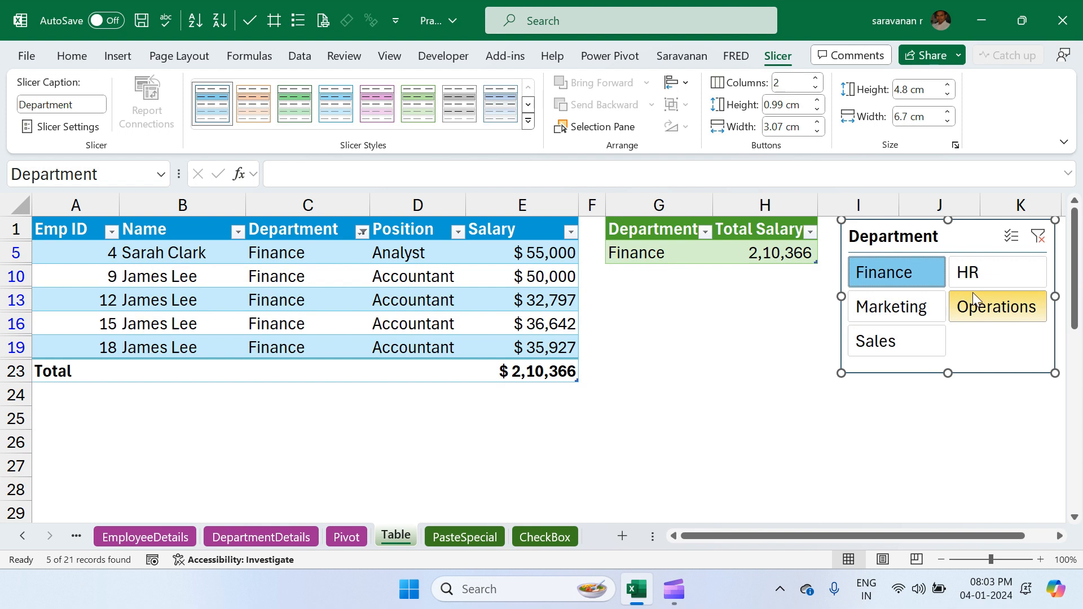
ctrl+click(894, 354)
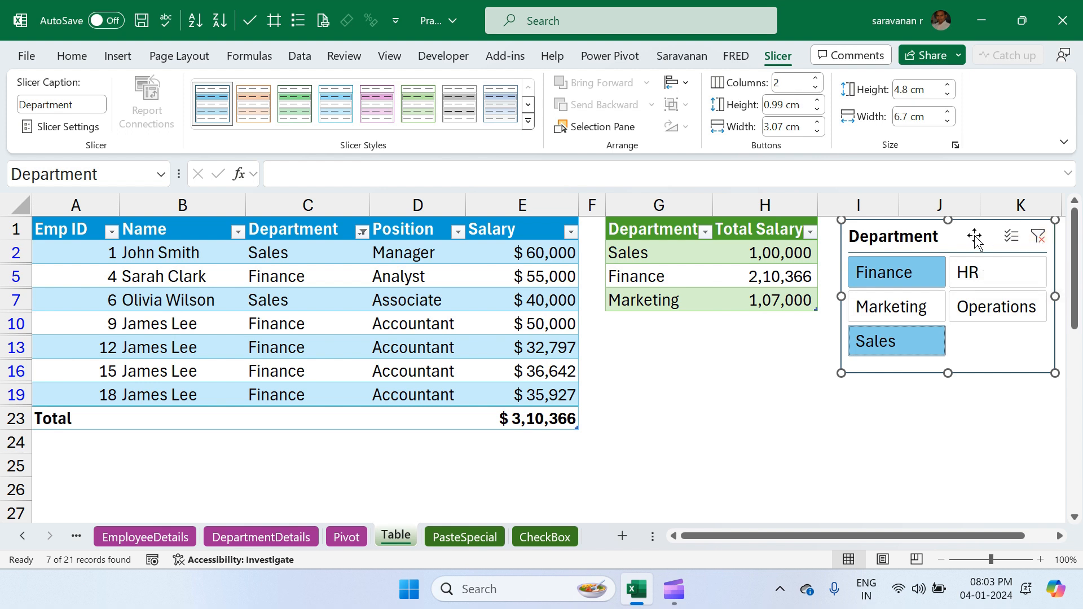
click(1038, 237)
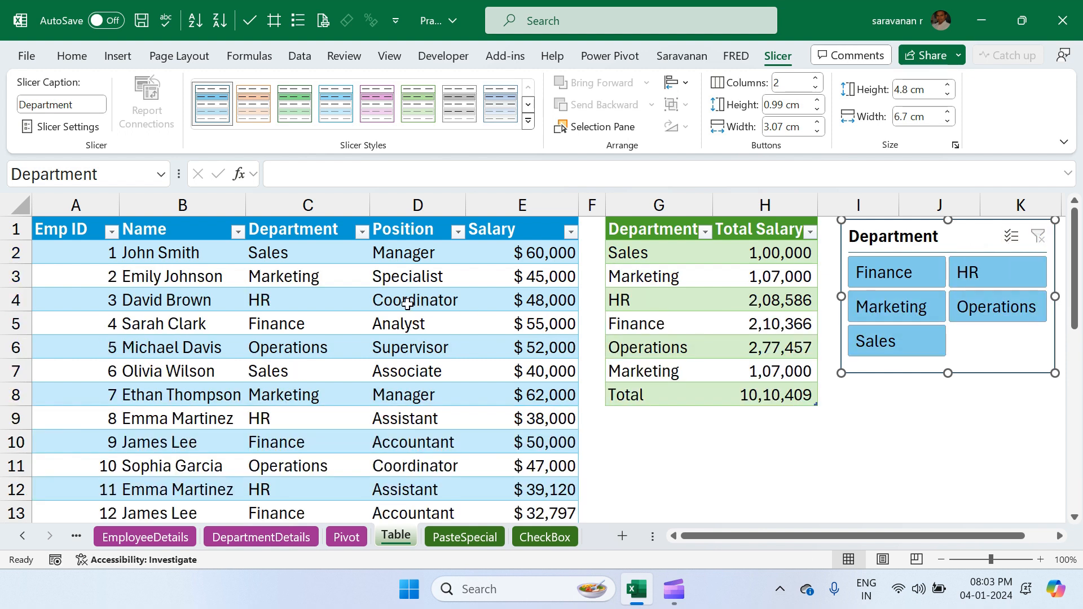
- Summarize the employee table TData with a PivotTable placed on the existing worksheet at cell G10, below the department totals table
click(349, 345)
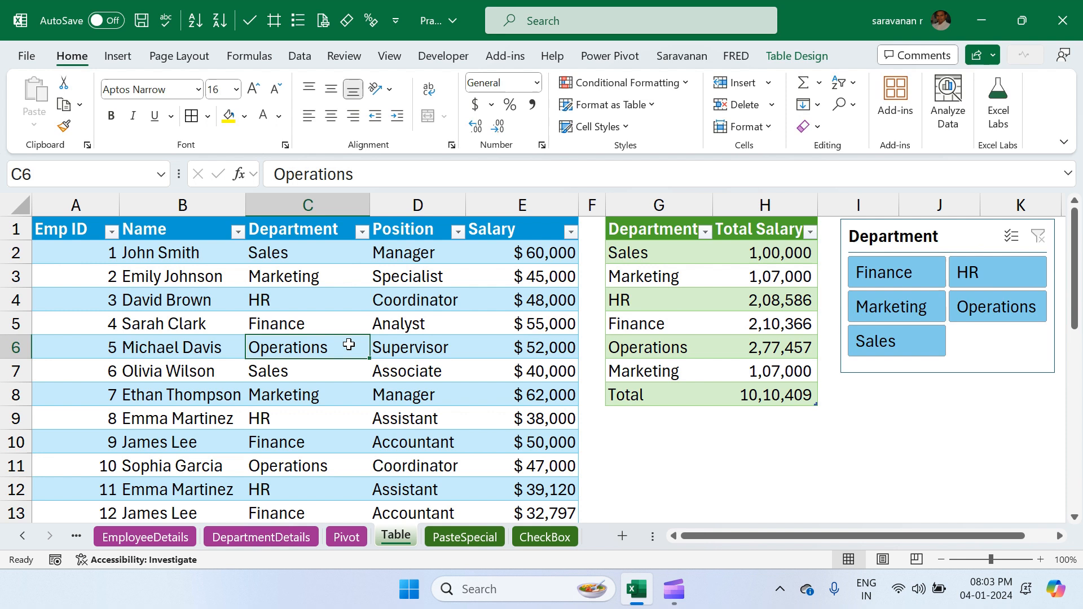
click(806, 56)
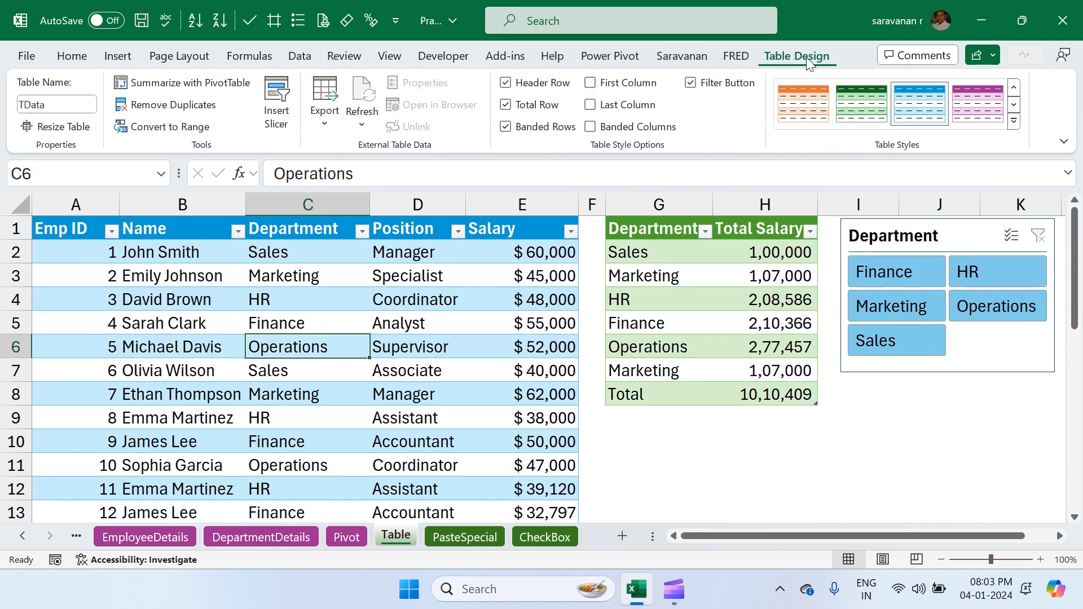
click(203, 90)
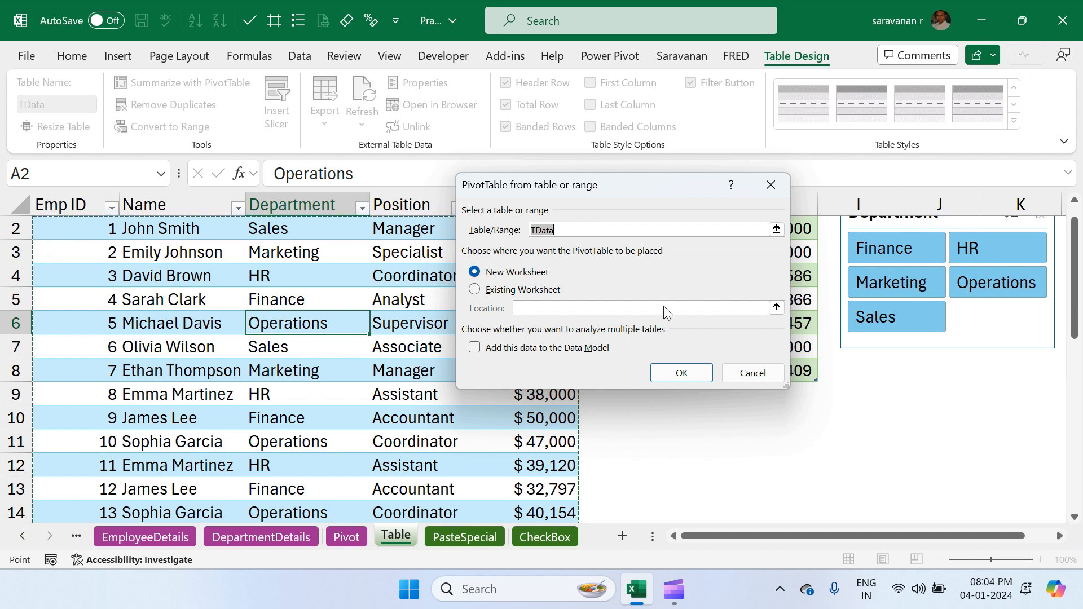
click(525, 291)
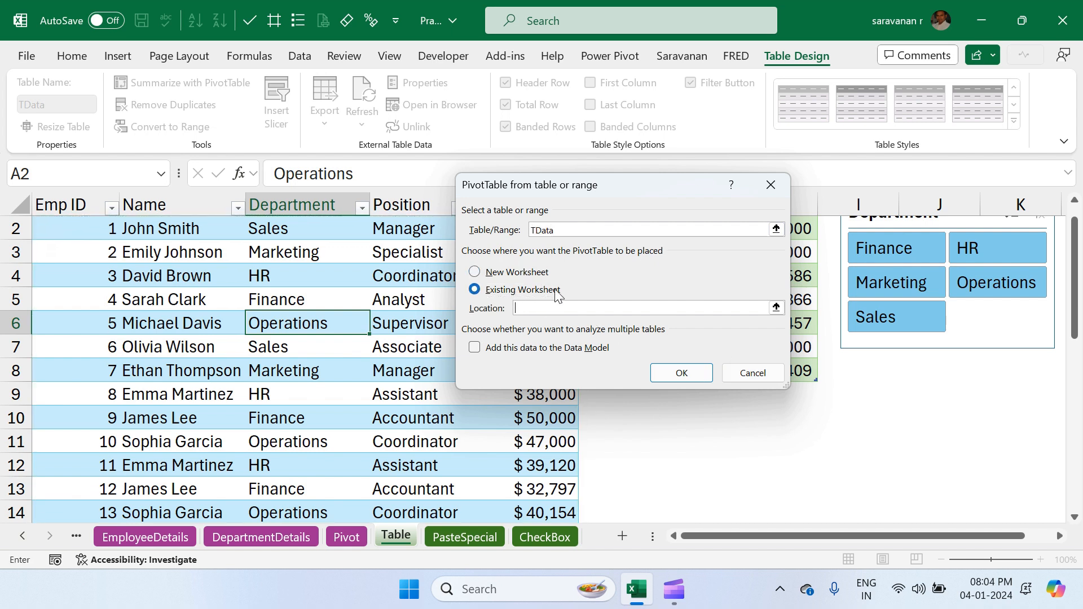
click(655, 420)
click(683, 373)
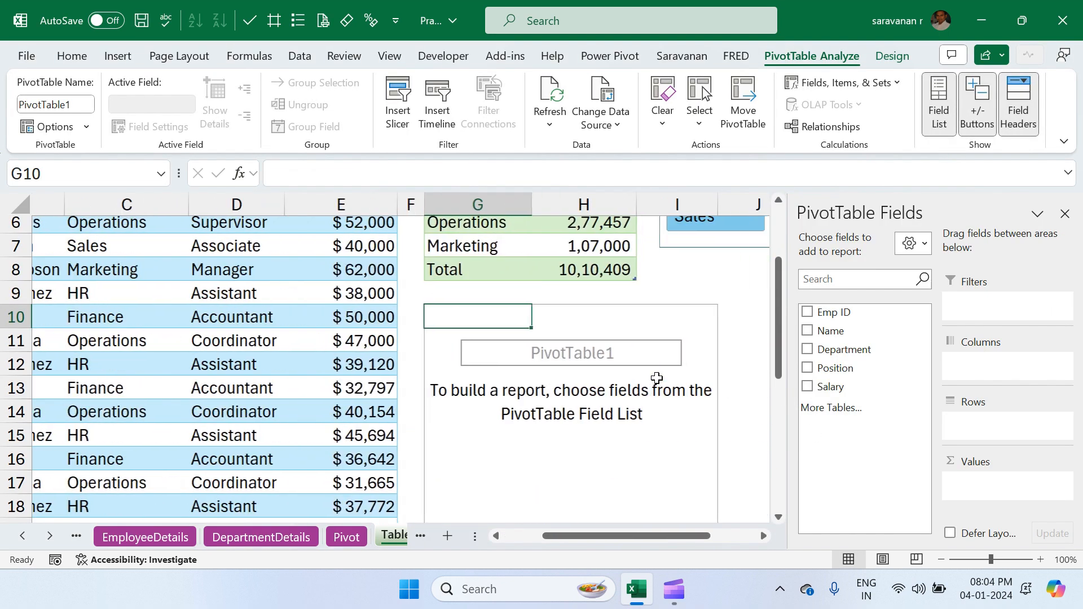
- Add Department and Position as the PivotTable's row fields and Salary as its summed value
click(807, 350)
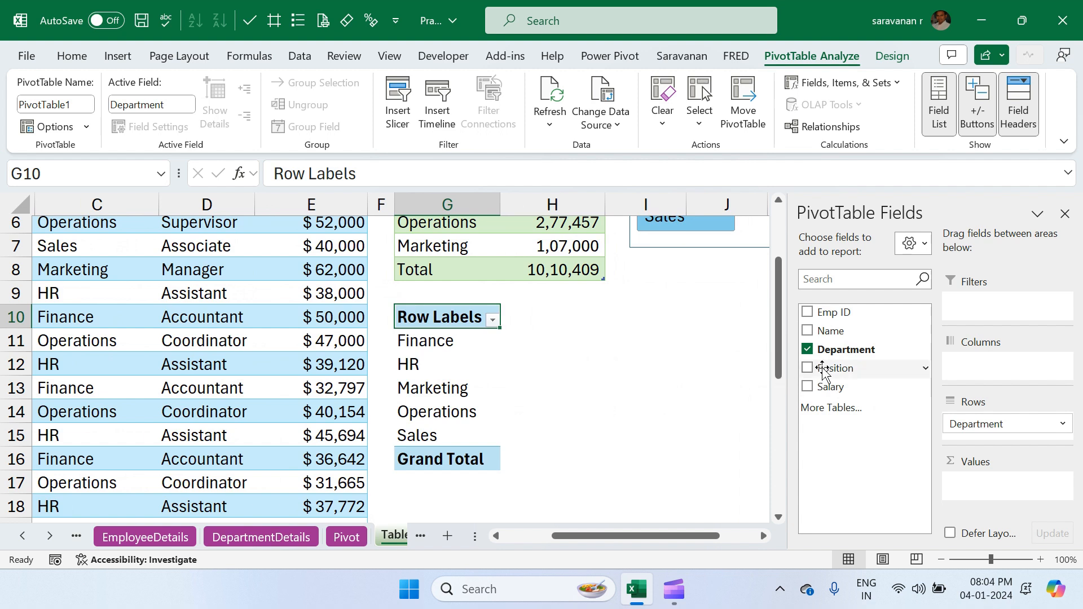
click(807, 367)
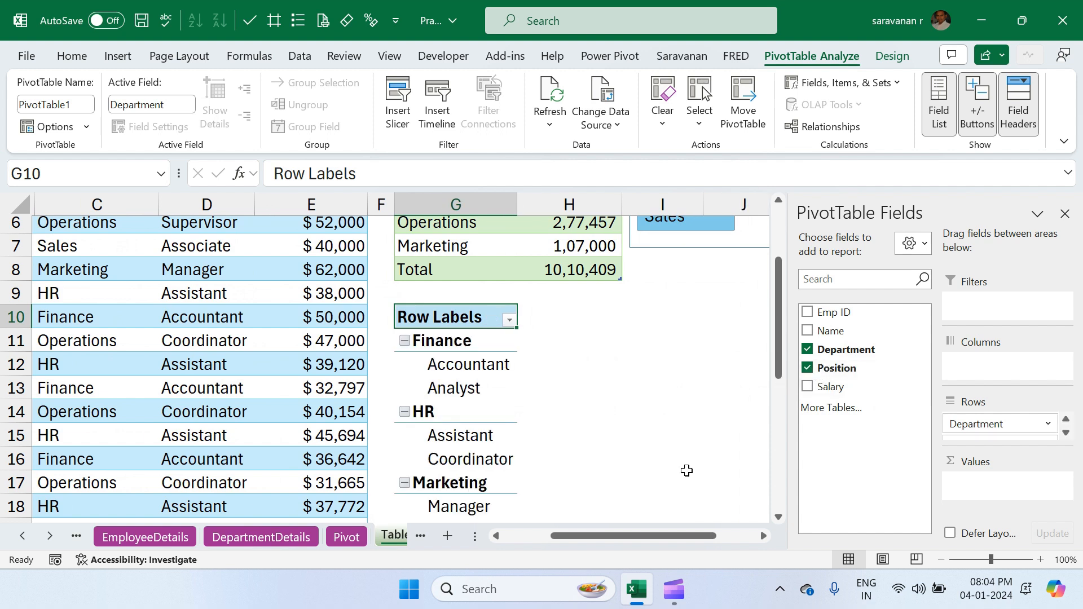
click(807, 386)
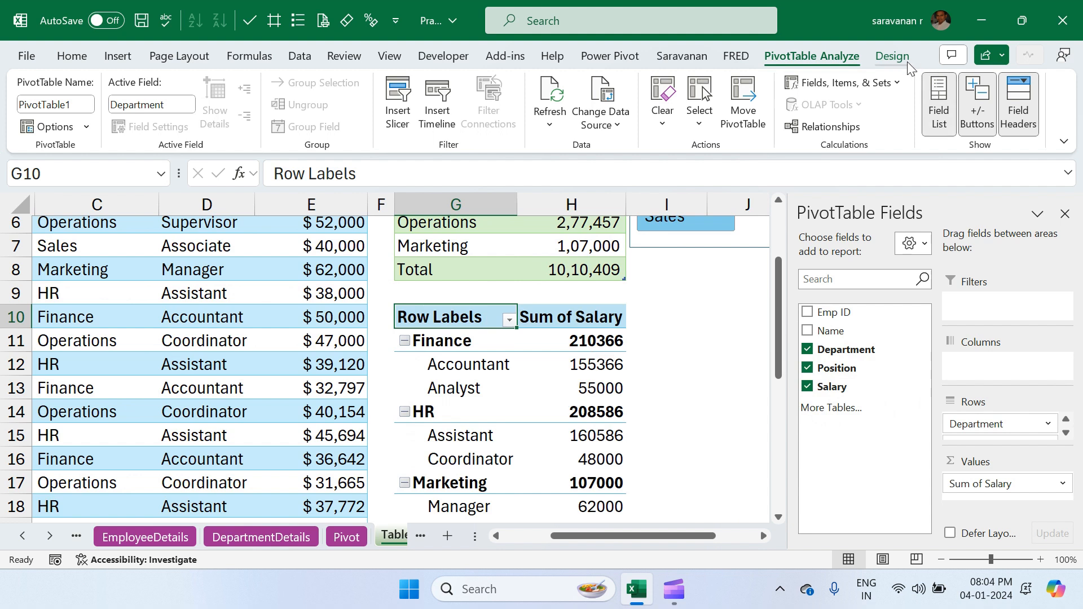
- Show the PivotTable in tabular form and hide its expand/collapse buttons
click(891, 57)
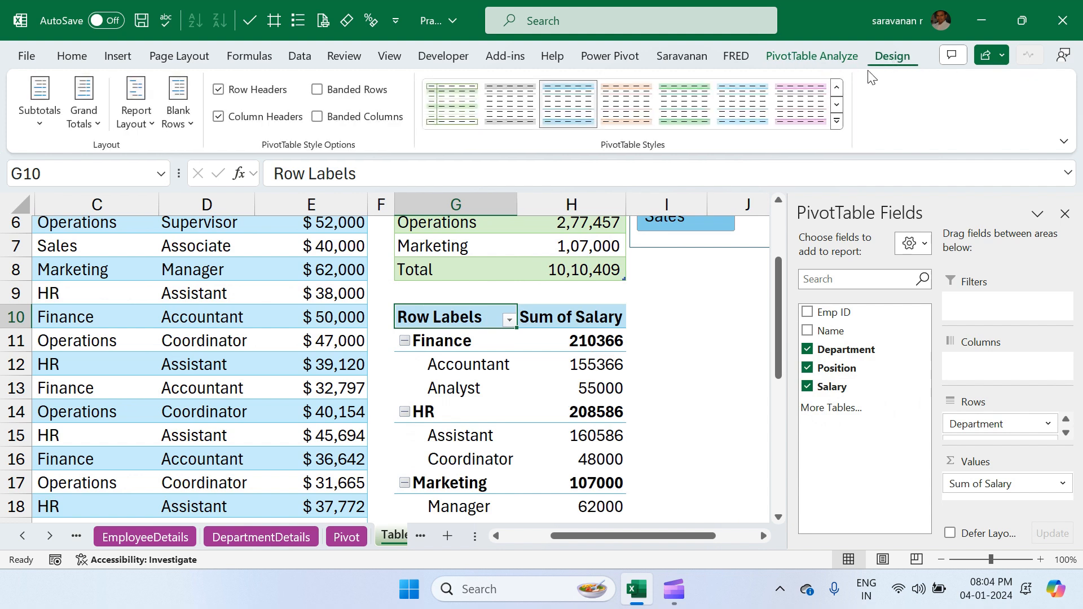
click(140, 130)
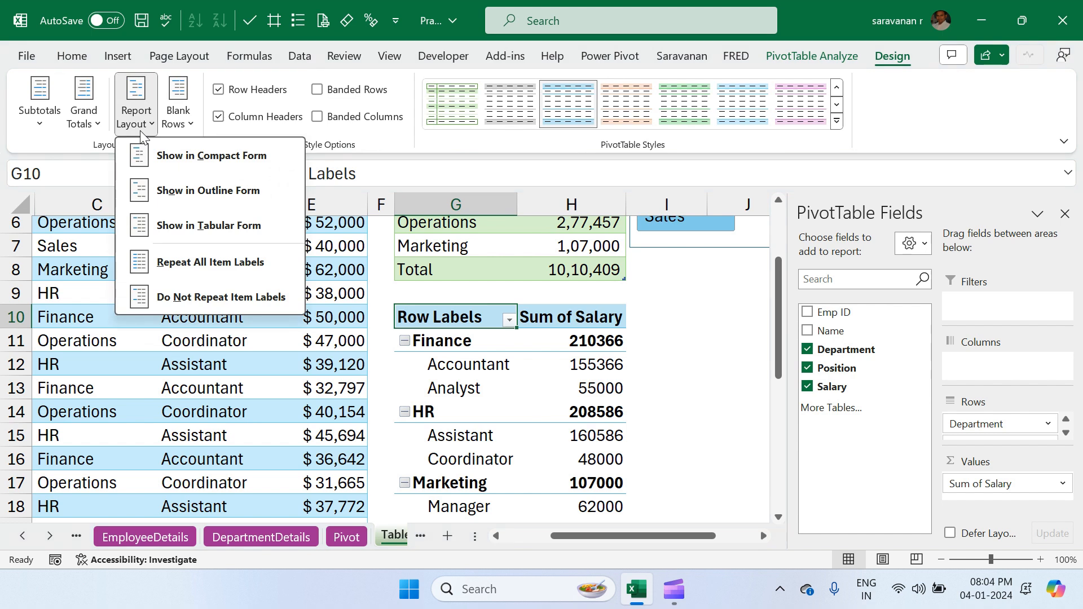
click(177, 229)
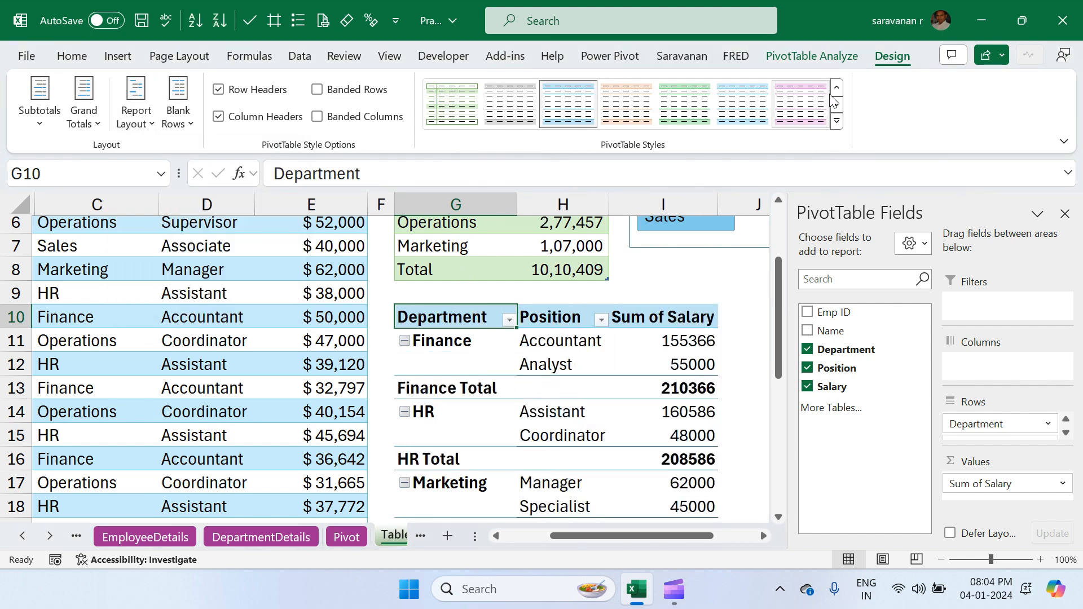
click(830, 58)
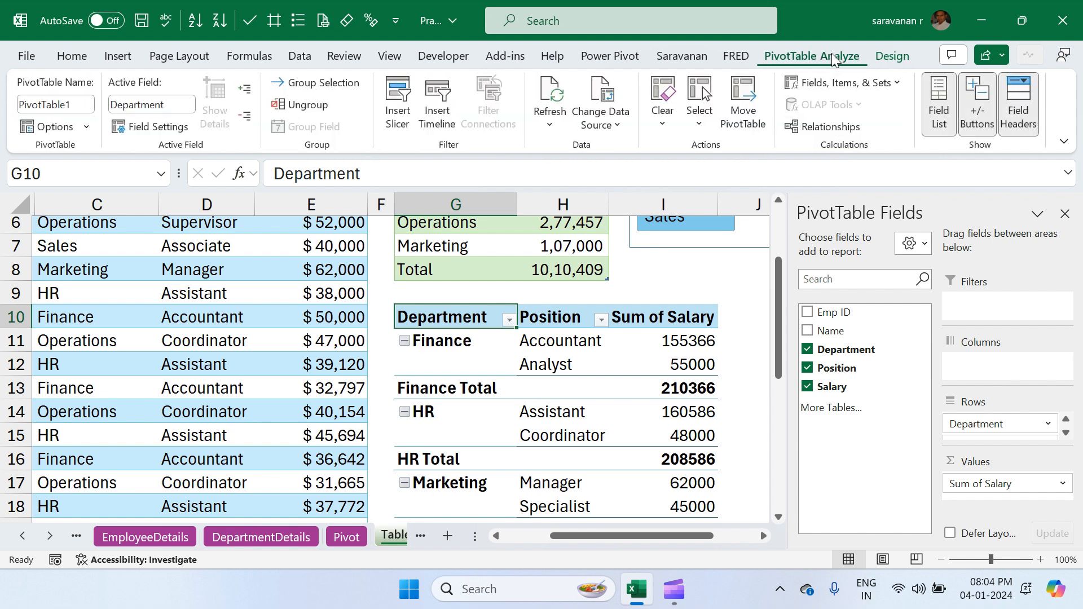
click(982, 105)
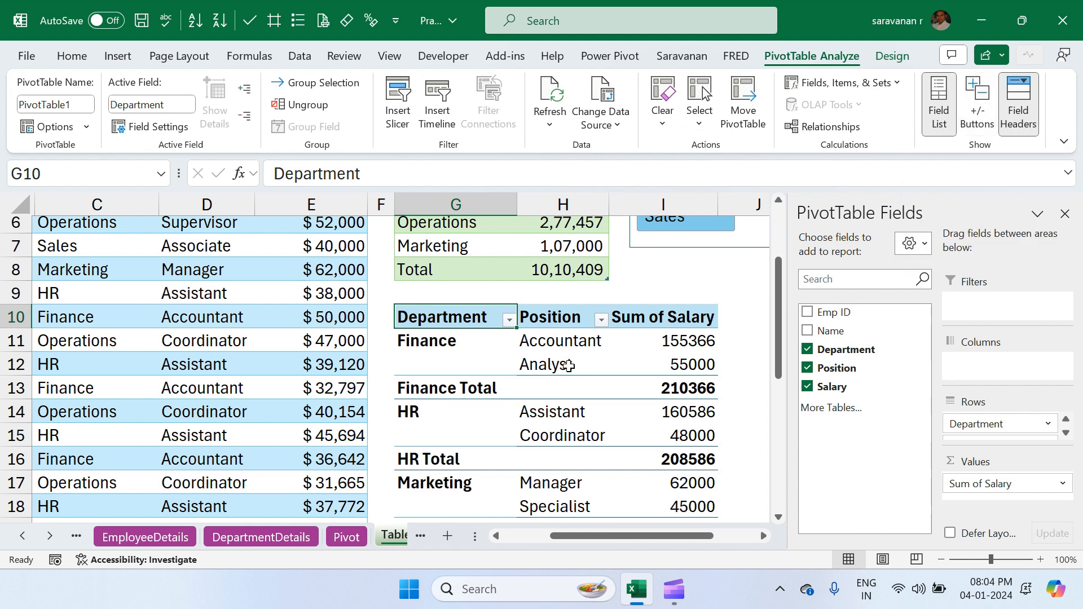
- Examine the PivotTable's department subtotals from the first group down to the grand total
scroll(569, 365, down, 2)
scroll(569, 365, down, 1)
scroll(567, 364, up, 2)
scroll(562, 411, down, 3)
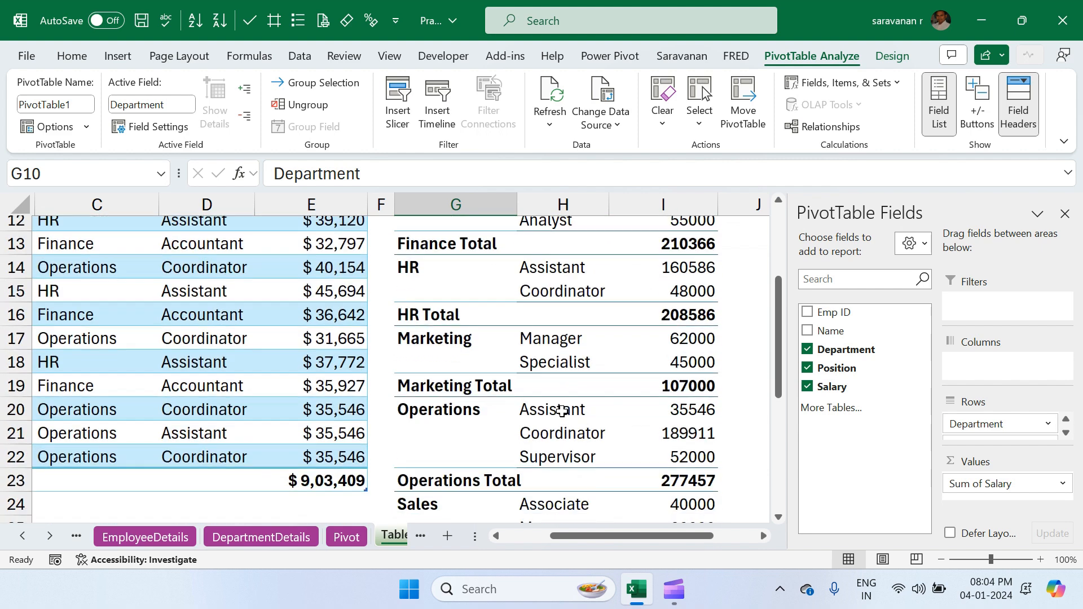
scroll(586, 432, down, 2)
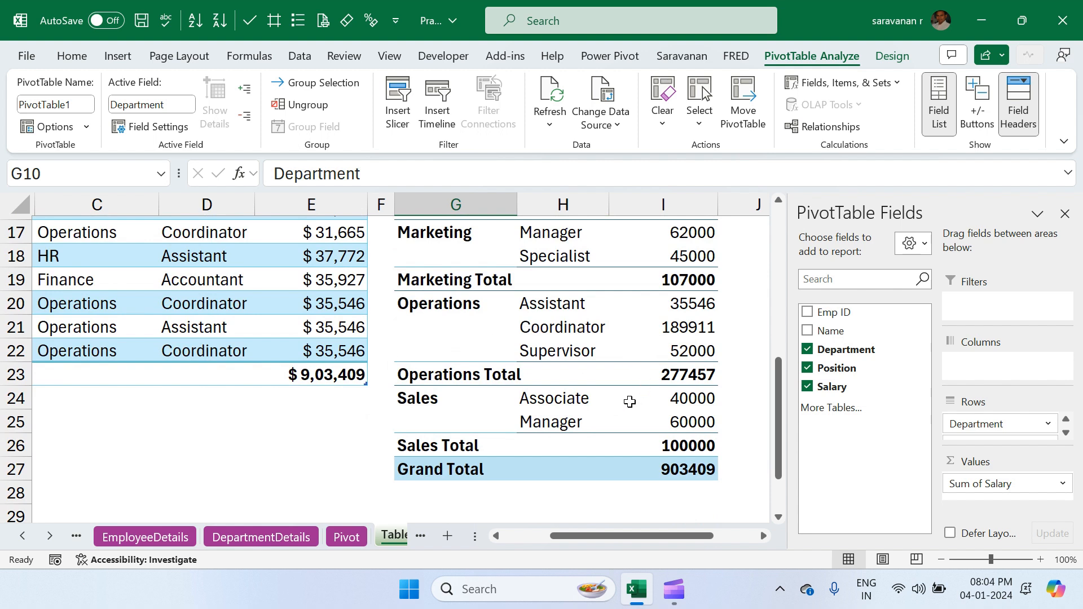
scroll(632, 339, up, 5)
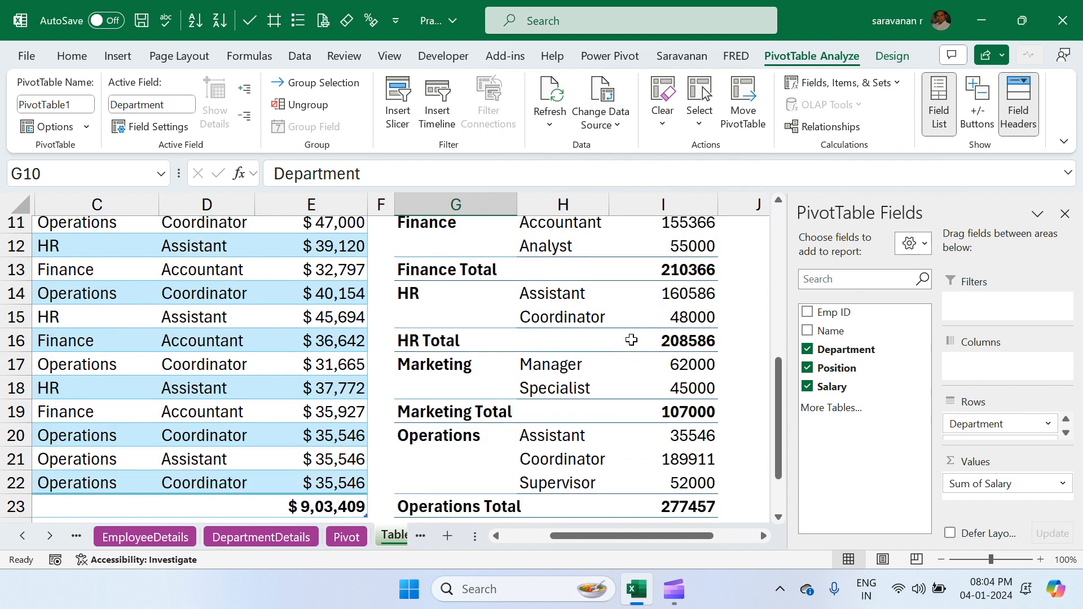
scroll(631, 339, up, 1)
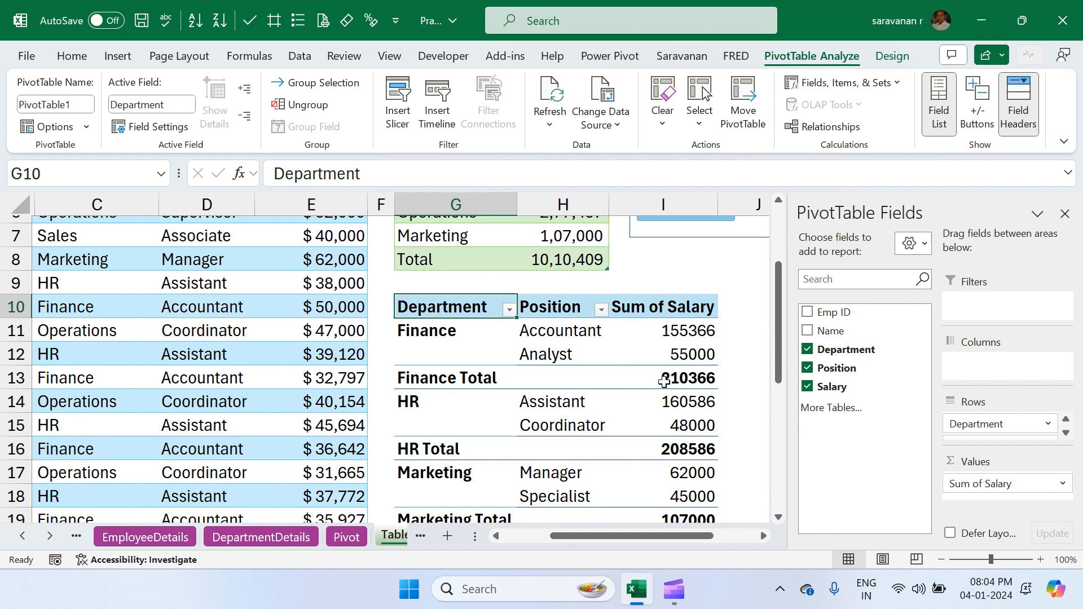
- Set the PivotTable to not show subtotals
click(896, 58)
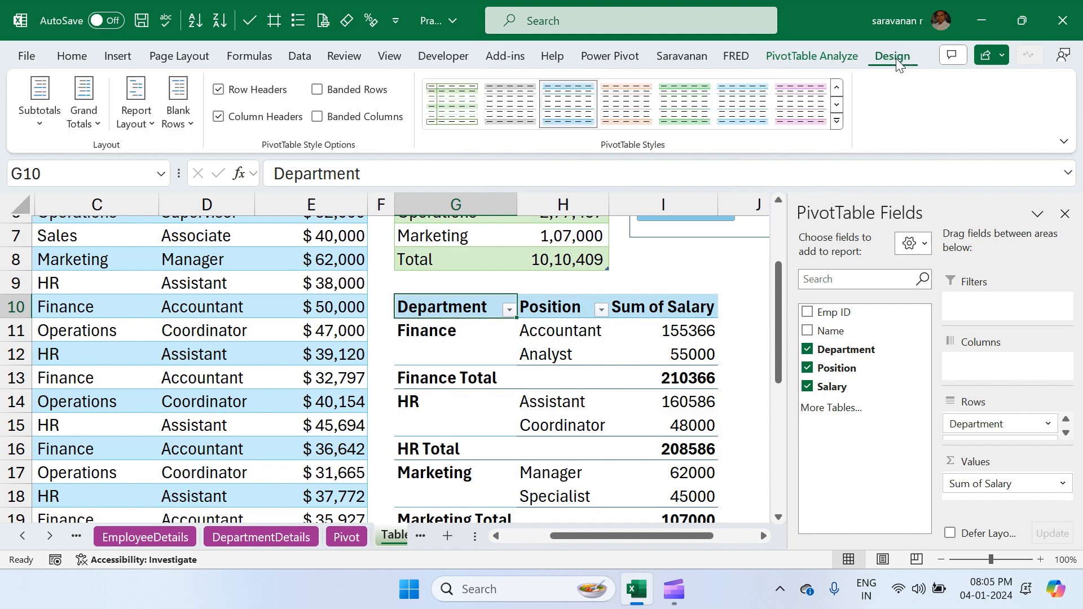
click(38, 131)
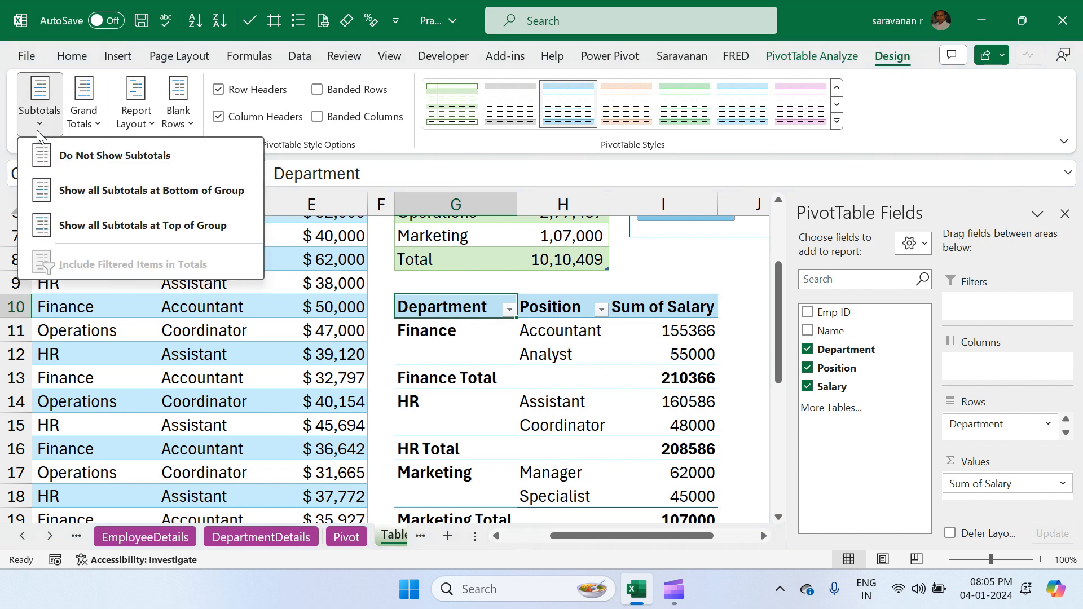
click(89, 160)
scroll(592, 347, down, 2)
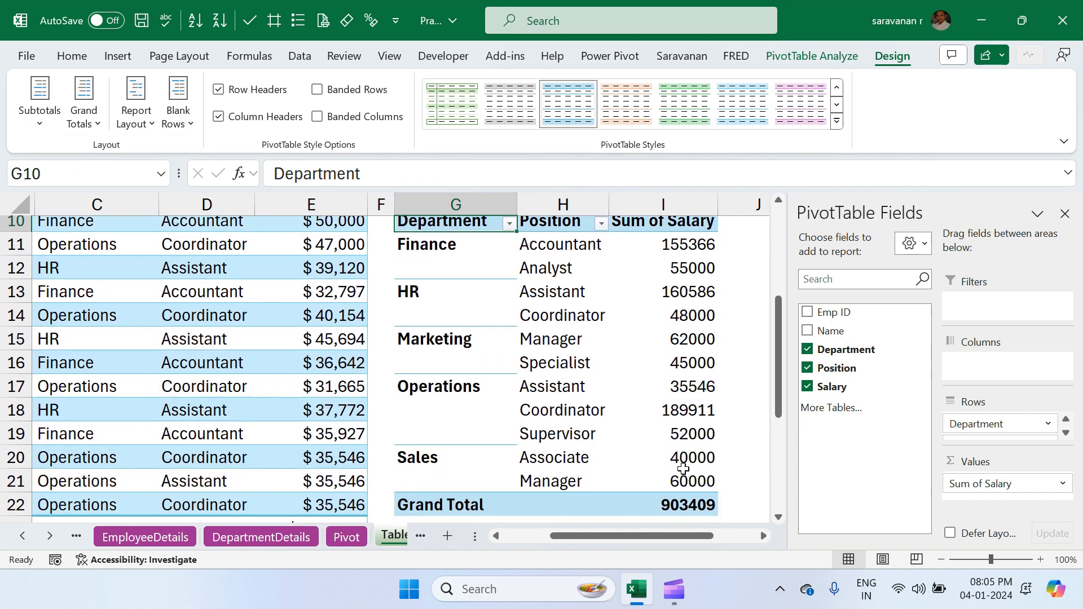
- Format the Sum of Salary values as Number with 0 decimal places and the 1000 separator
scroll(710, 325, up, 1)
click(662, 294)
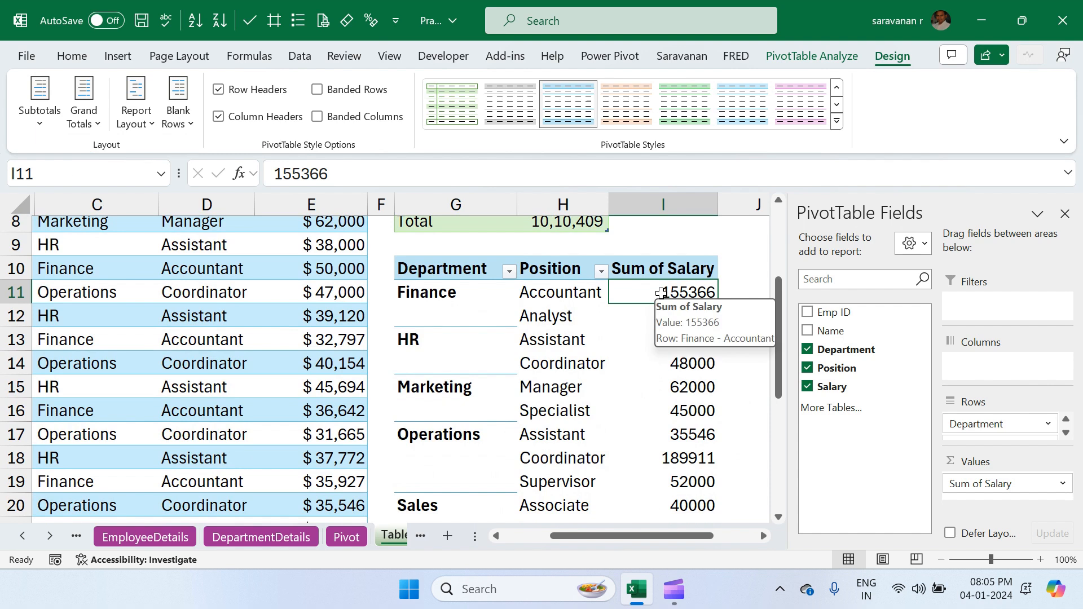
right_click(661, 293)
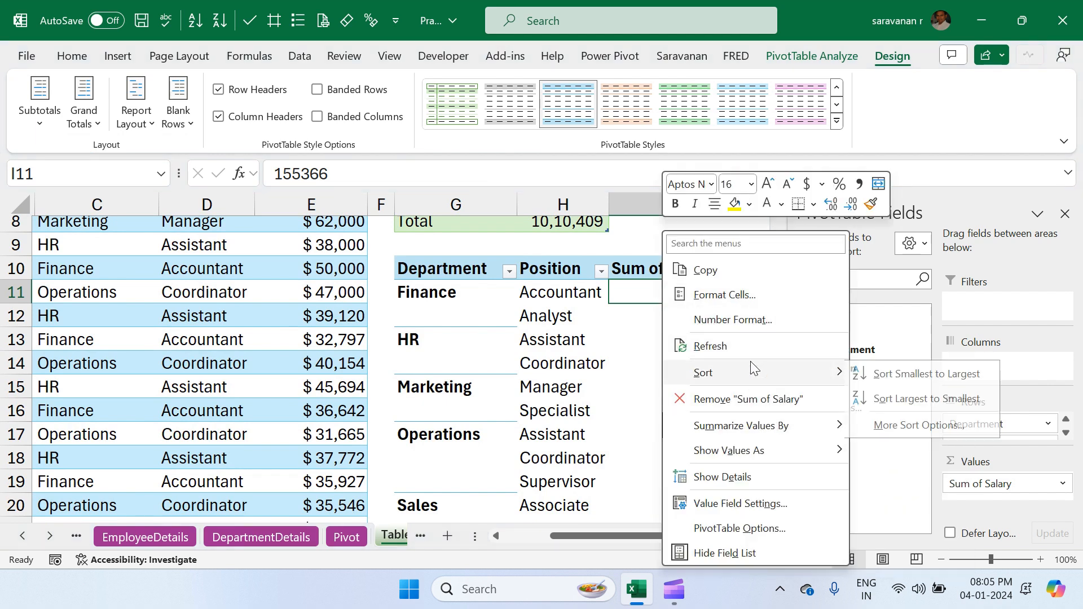
click(725, 322)
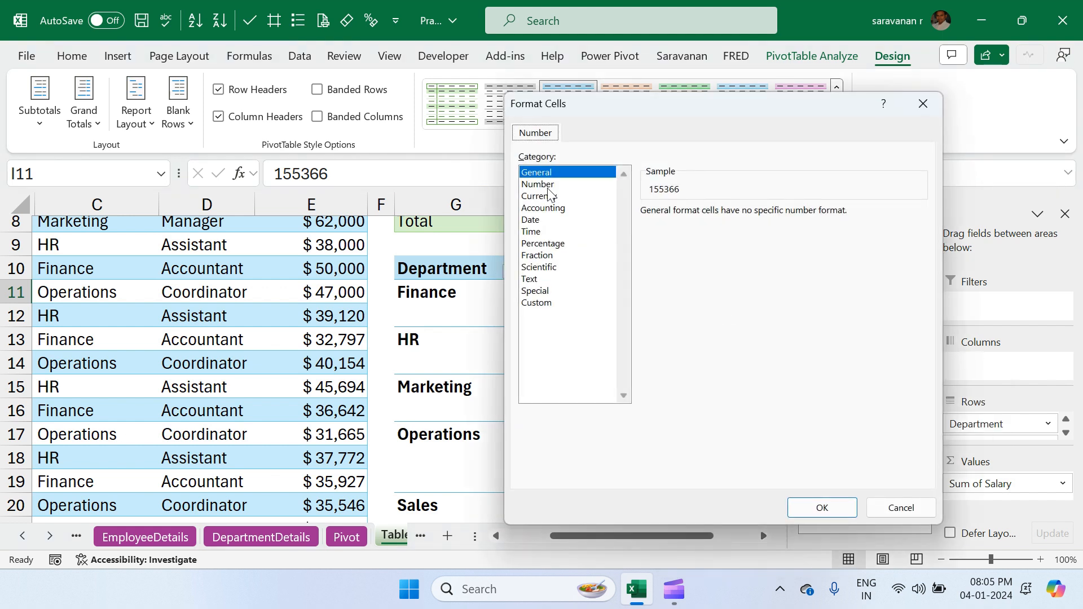
click(546, 186)
click(646, 235)
click(753, 216)
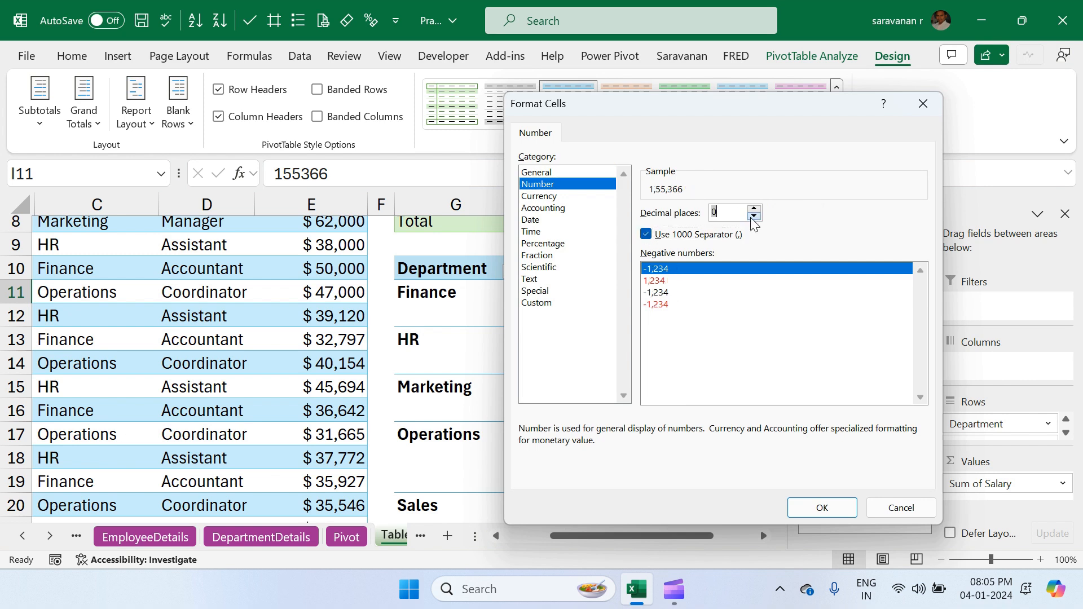
click(822, 508)
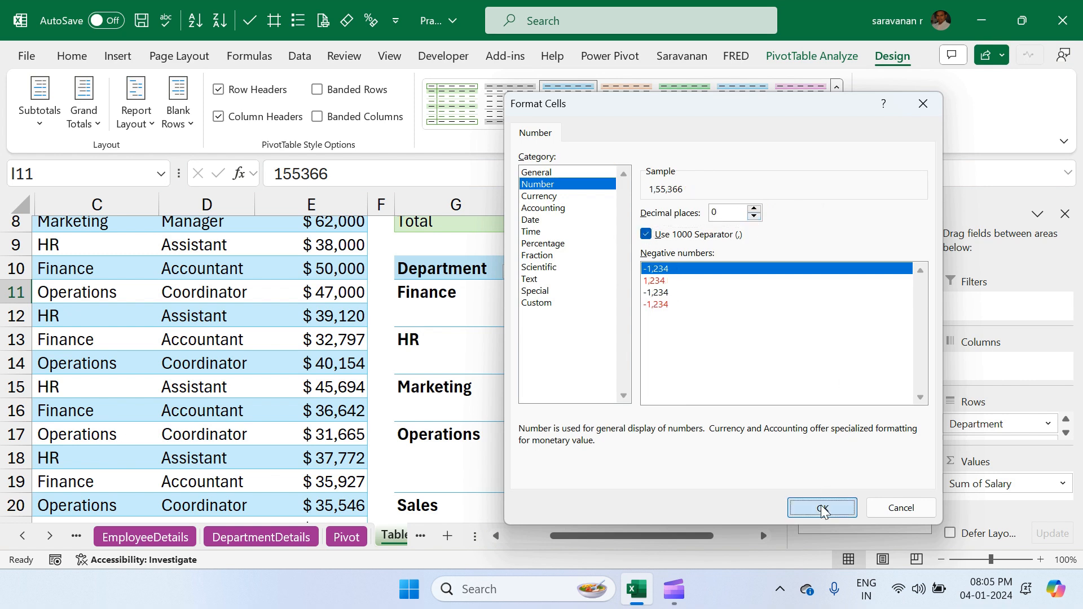
scroll(670, 368, down, 2)
scroll(663, 368, up, 3)
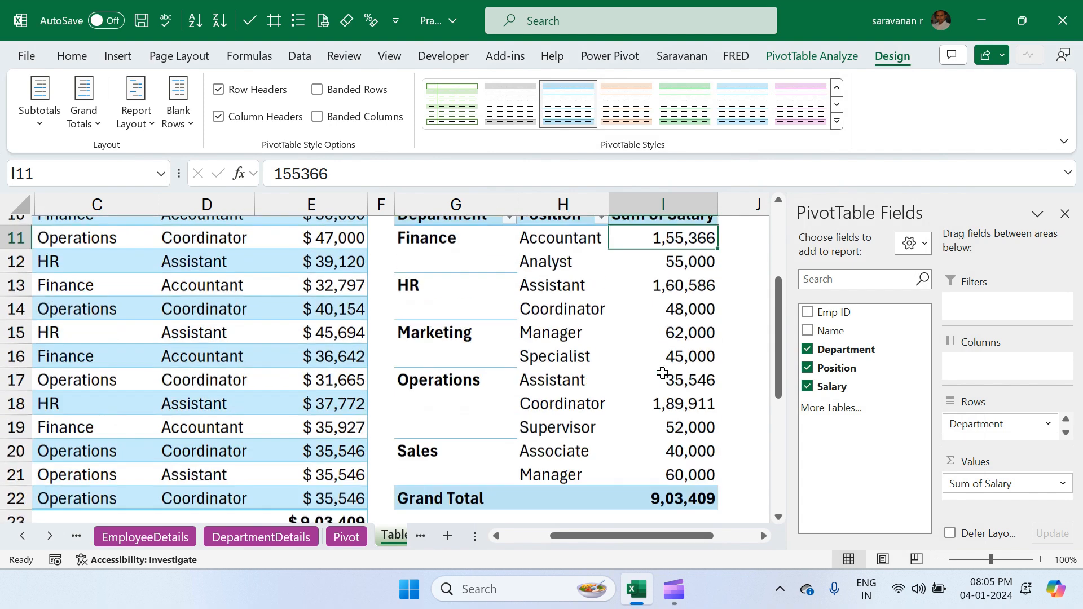
- Close the PivotTable field list and look over the employee table, the summary table and the PivotTable together
click(1064, 223)
scroll(685, 317, up, 2)
scroll(683, 322, left, 1)
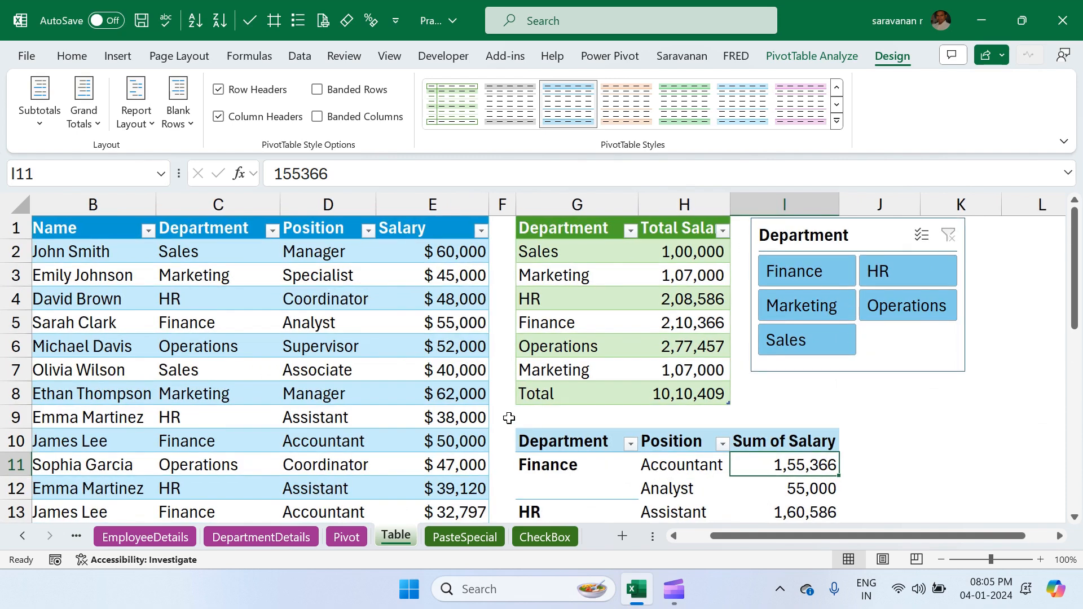
scroll(375, 415, down, 4)
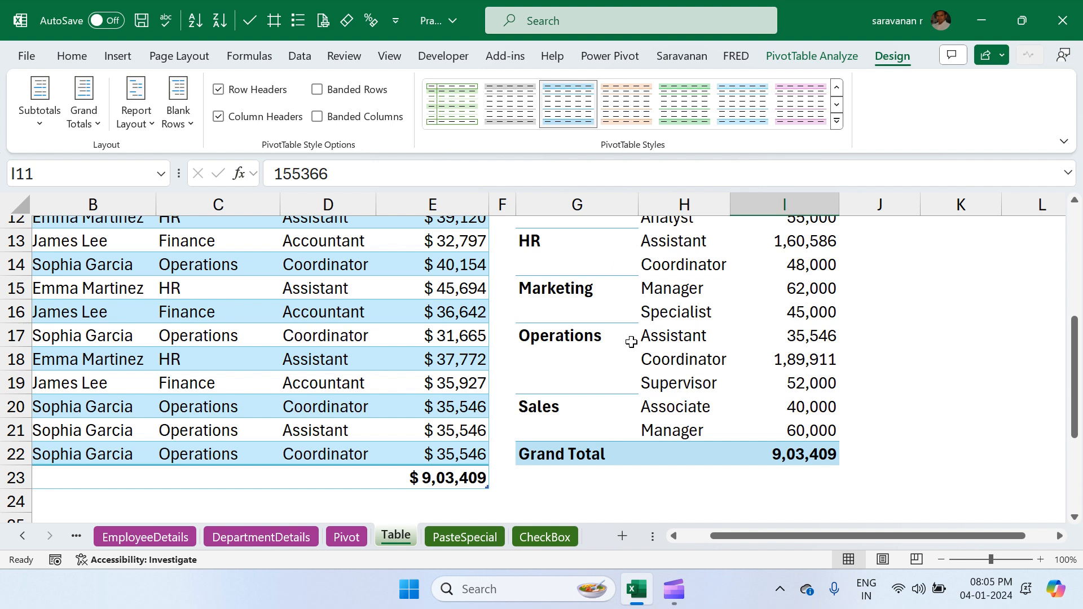
- Append a new row after the last employee record, above the total row, and enter Emp ID 22
click(419, 450)
scroll(423, 449, left, 1)
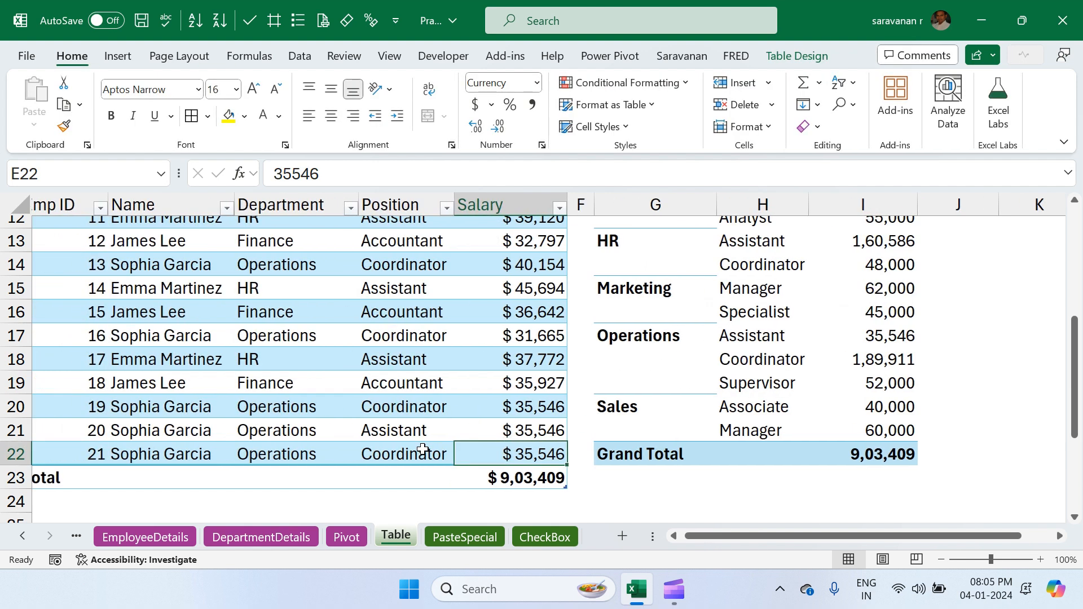
key(Tab)
text(22)
key(Tab)
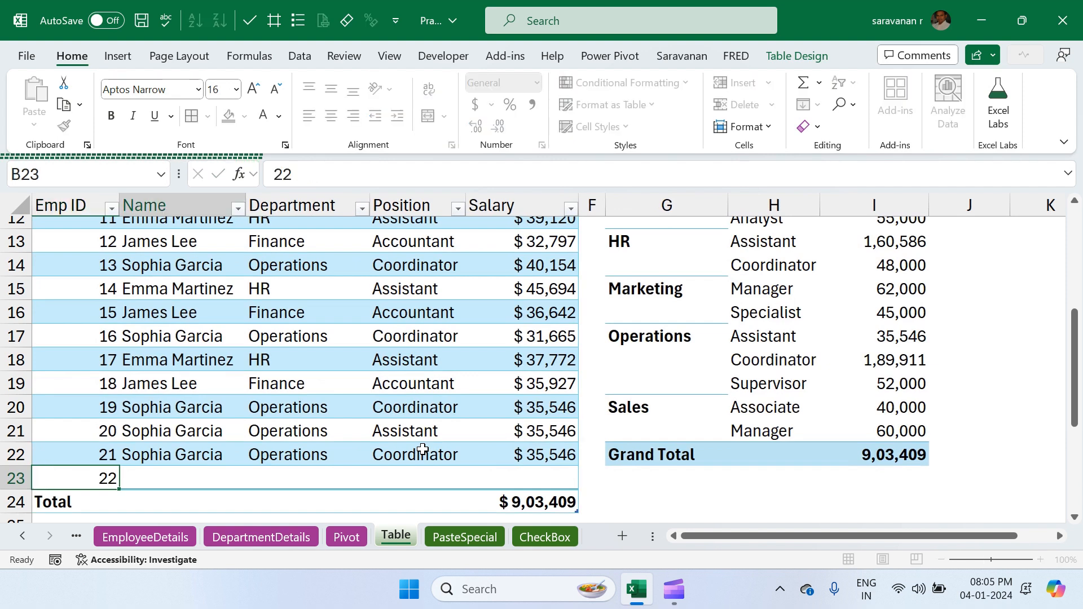
- Complete the new record with the employee's name, department HR, position Assistant and a salary of 40000
text(Sa)
text(ar)
key(BackSpace)
key(BackSpace)
text(ravanan)
key(Tab)
text(HR)
key(Tab)
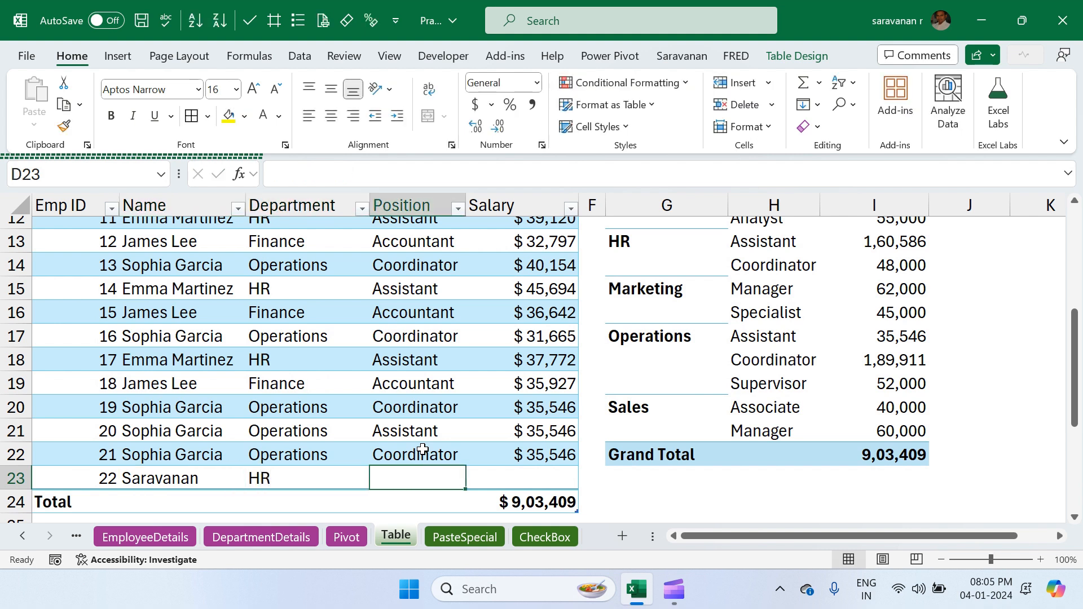
text(Assis)
key(Tab)
text(40000)
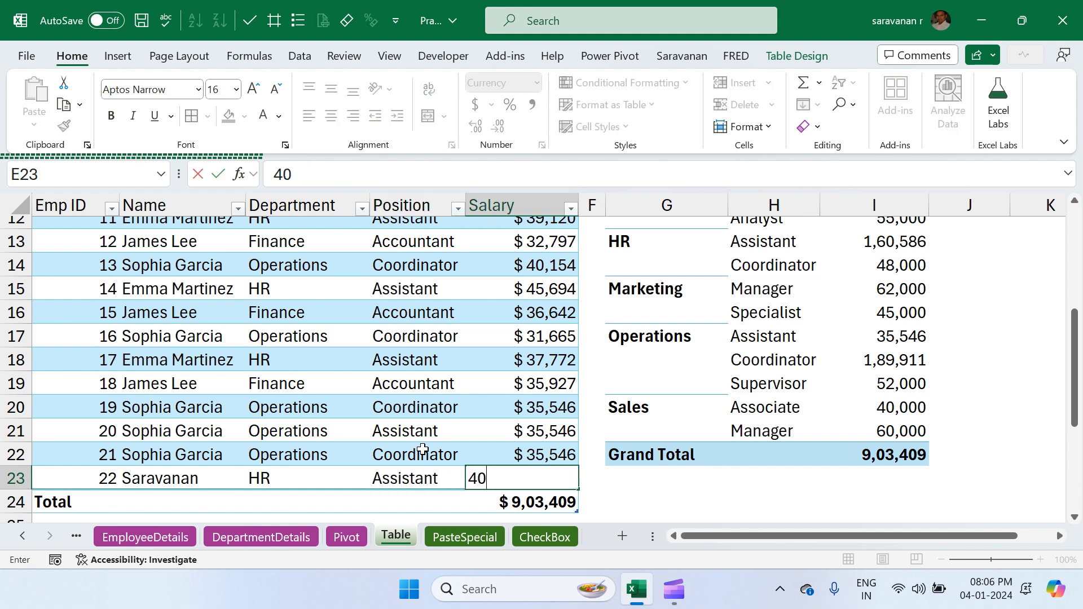
key(Return)
key(Tab)
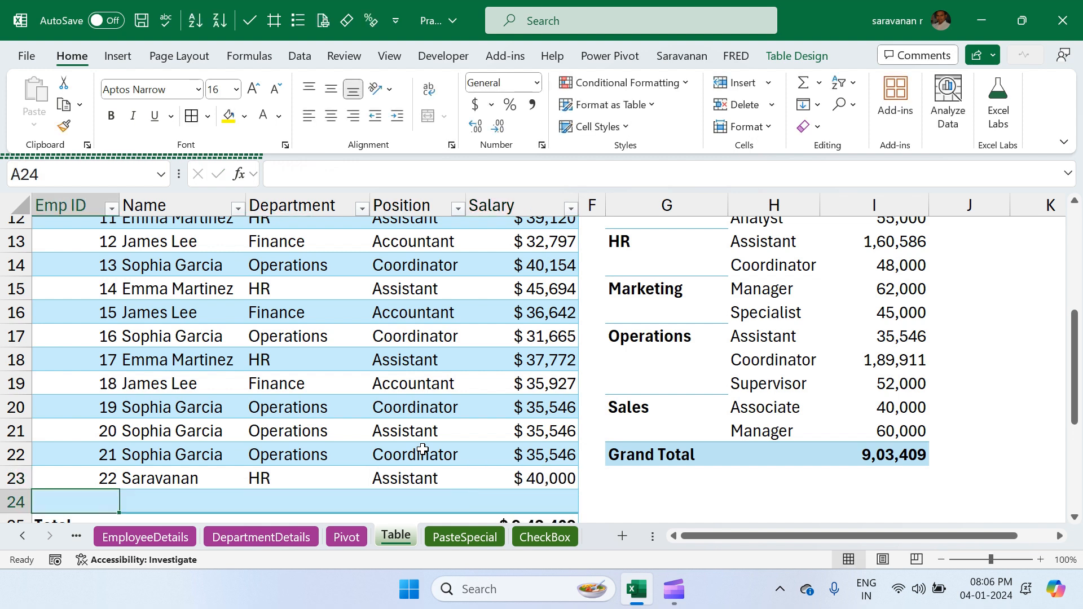
- Delete the empty table row 24 between the new employee record and the total row
key(shift+Right)
key(shift+Right)
key(shift+Right)
key(shift+Right)
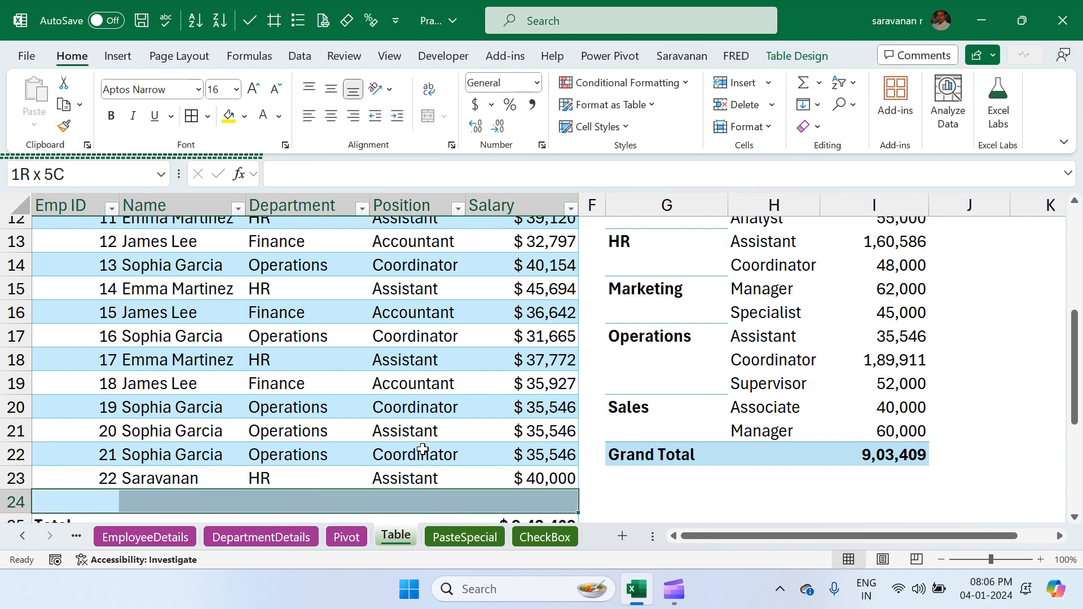
key(ctrl+minus)
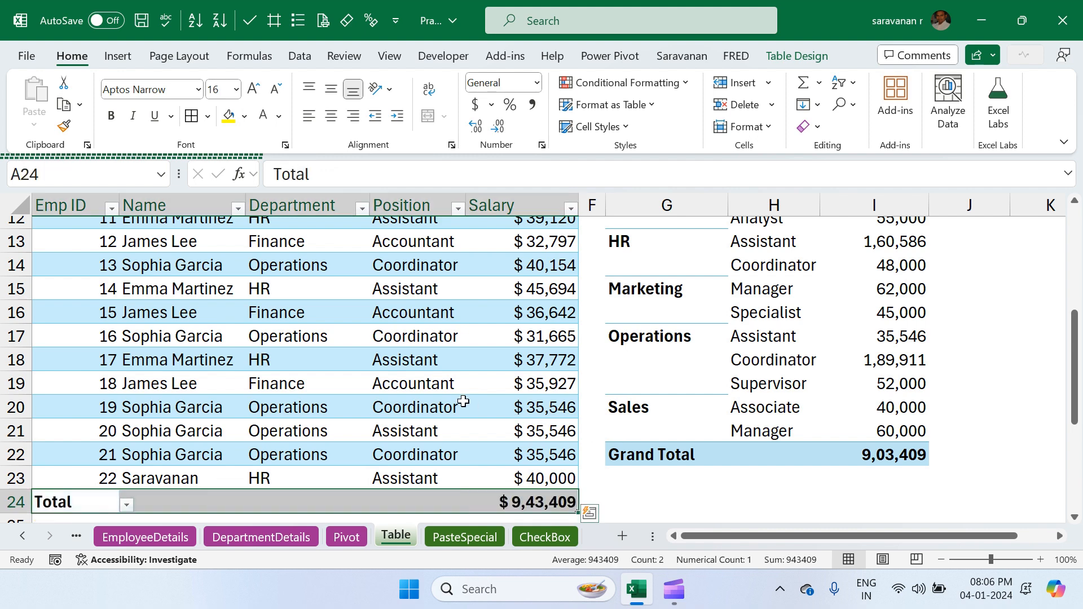
- Select the HR department's Assistant and Coordinator salary sums in the PivotTable to check their total before refreshing
click(460, 403)
scroll(755, 327, up, 2)
scroll(754, 327, down, 2)
scroll(755, 327, up, 1)
click(756, 333)
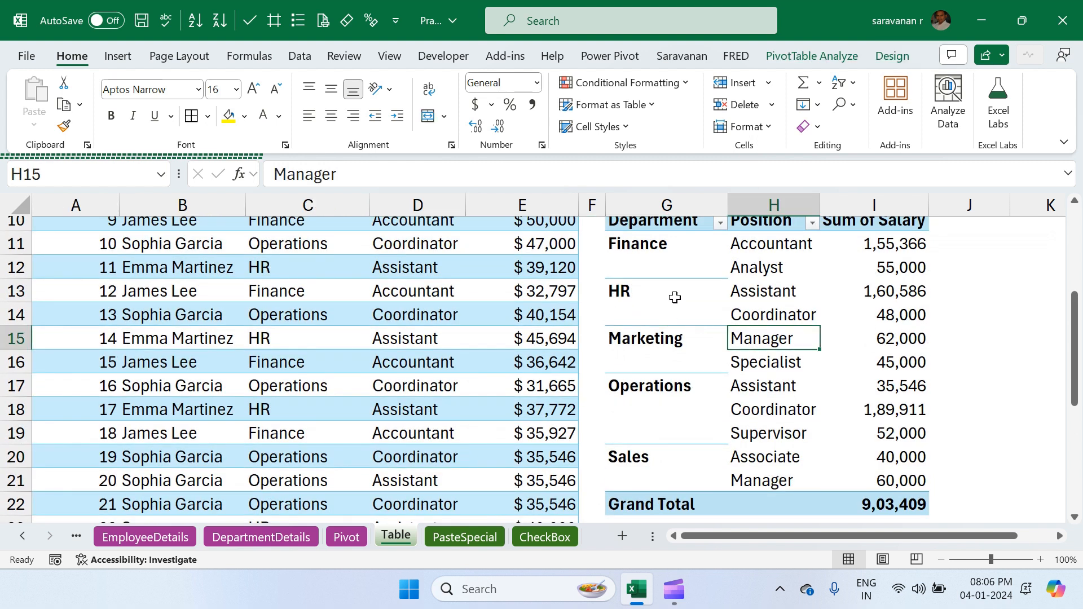
drag(860, 298, 879, 319)
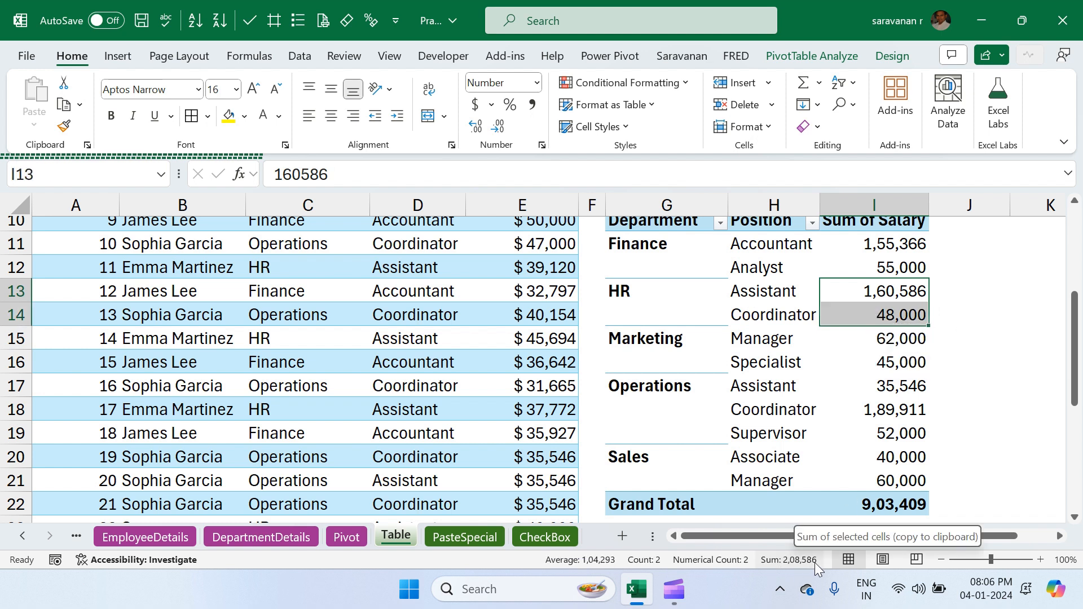
- Refresh the PivotTable to include the new employee record from the source table
scroll(358, 345, down, 1)
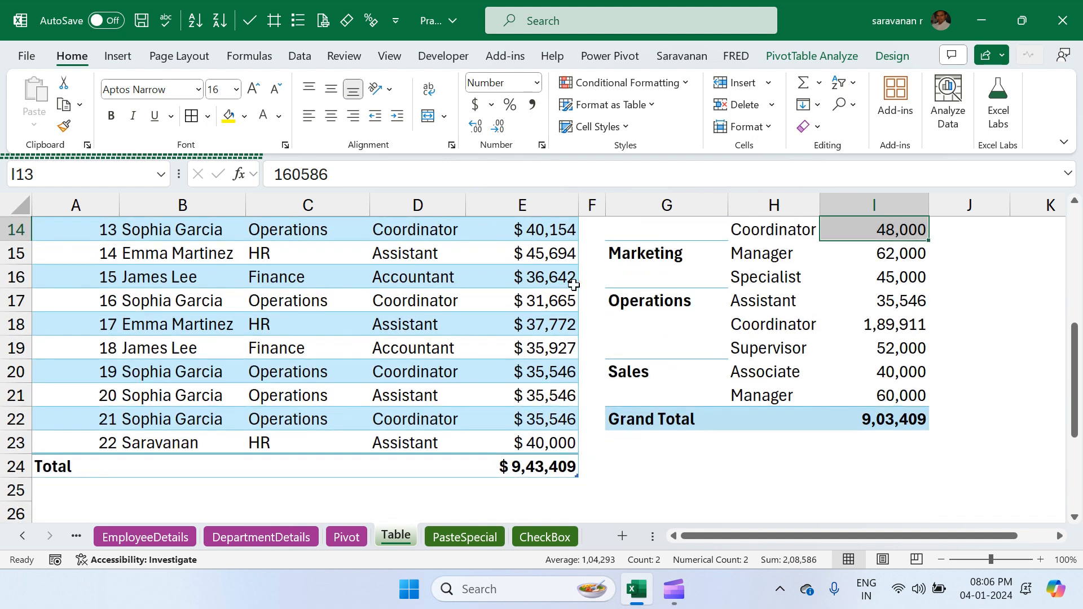
click(739, 255)
right_click(739, 256)
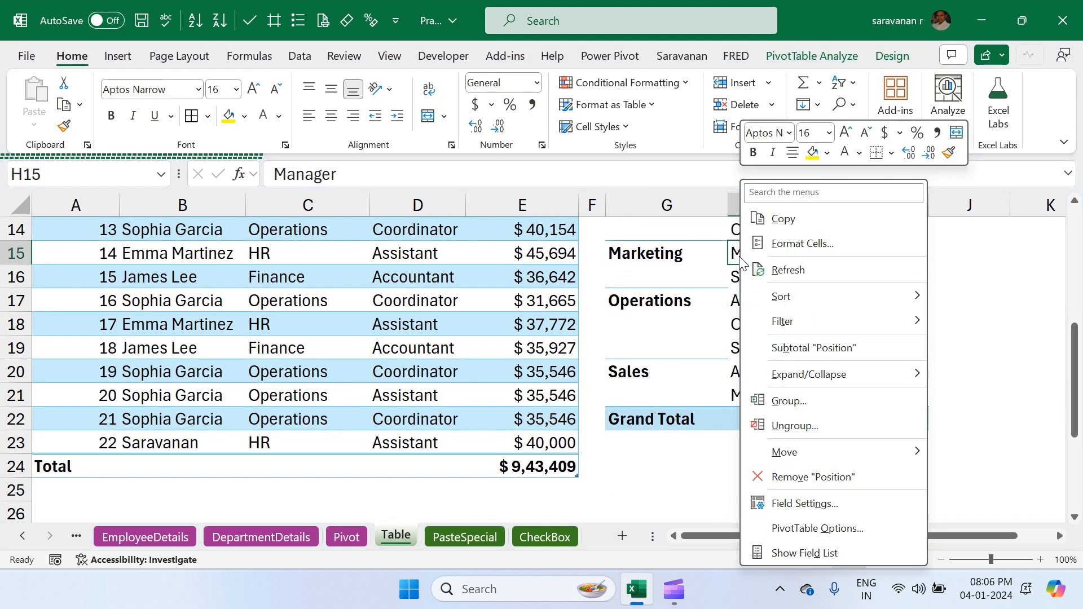
click(806, 276)
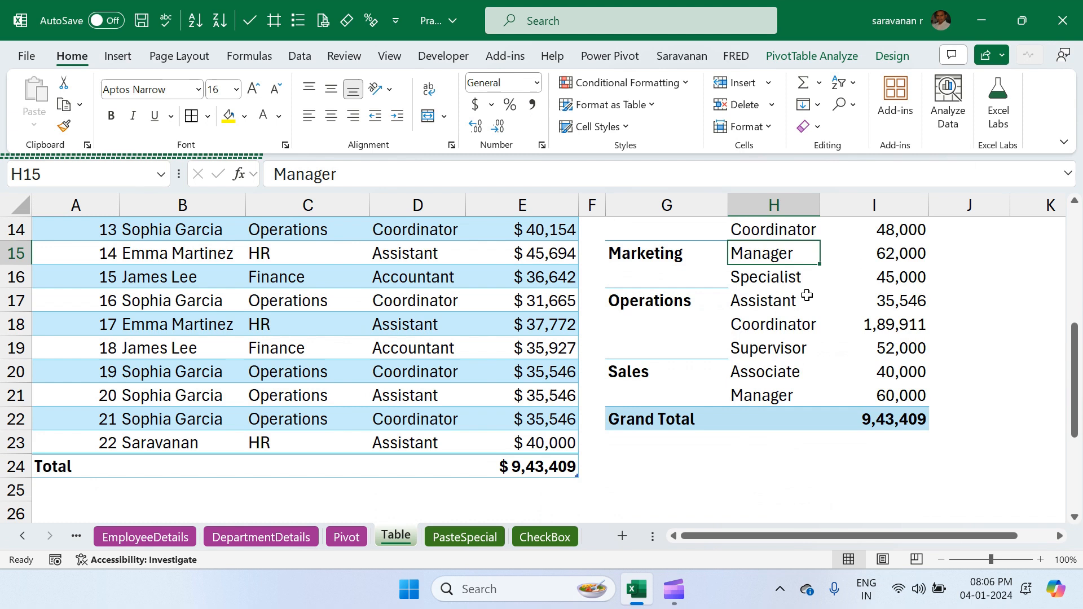
- Check the refreshed total of the HR department's Assistant and Coordinator salaries in the PivotTable
scroll(807, 295, up, 1)
click(890, 282)
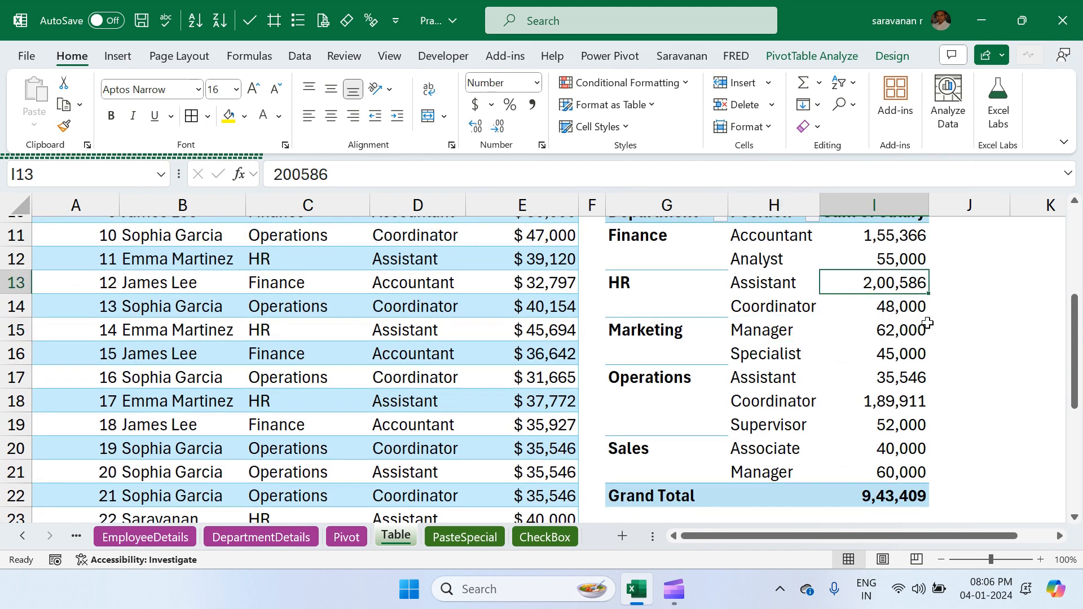
drag(889, 283, 899, 310)
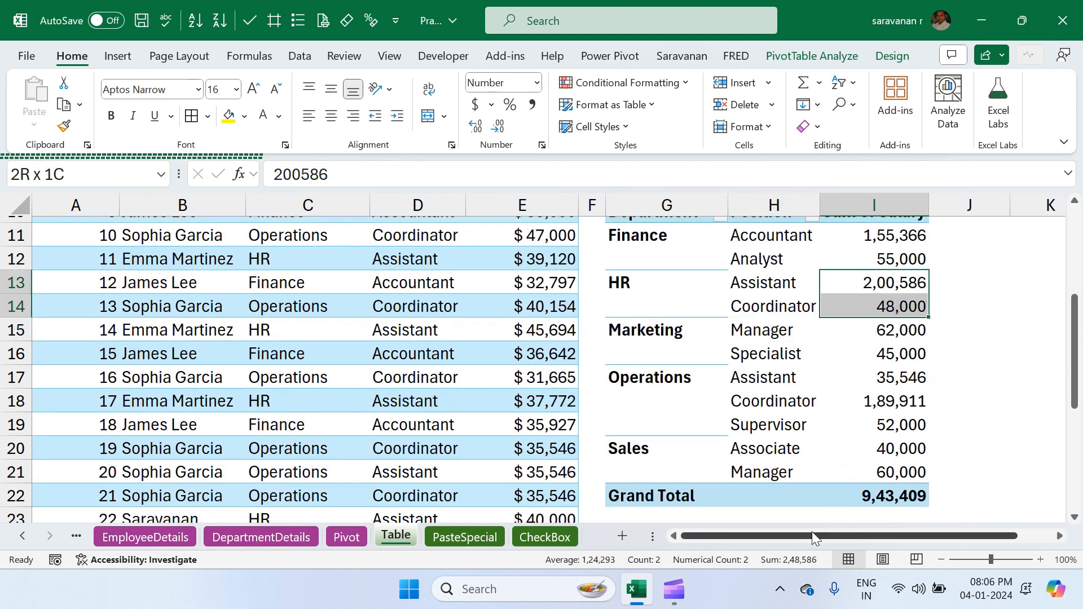
click(790, 310)
- Show the PivotTable field list and replace the Department field with Name, keeping Position and Salary
scroll(790, 309, up, 1)
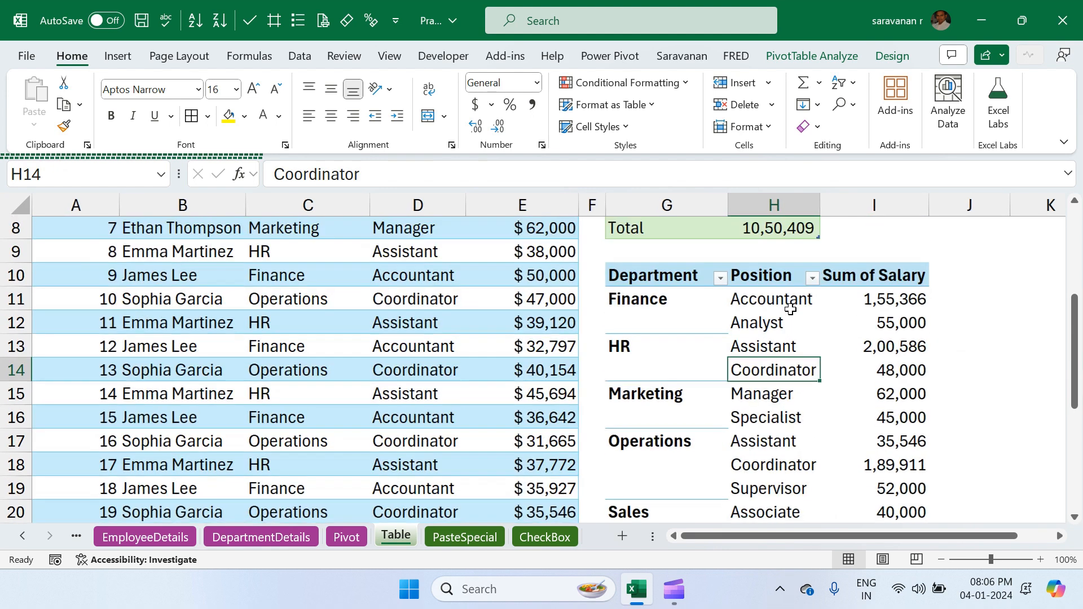
scroll(790, 309, right, 3)
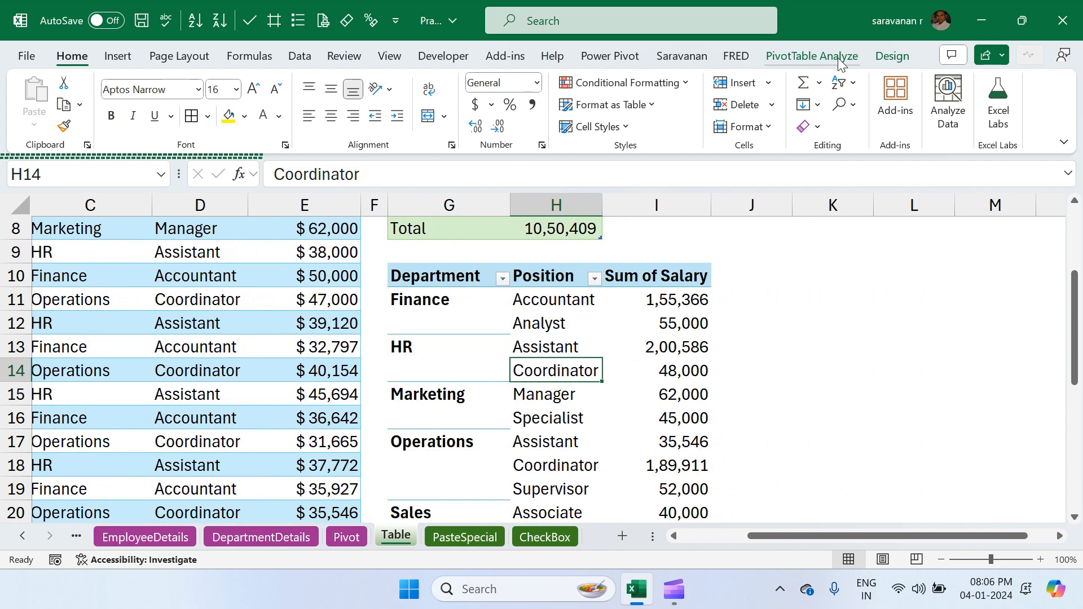
click(836, 57)
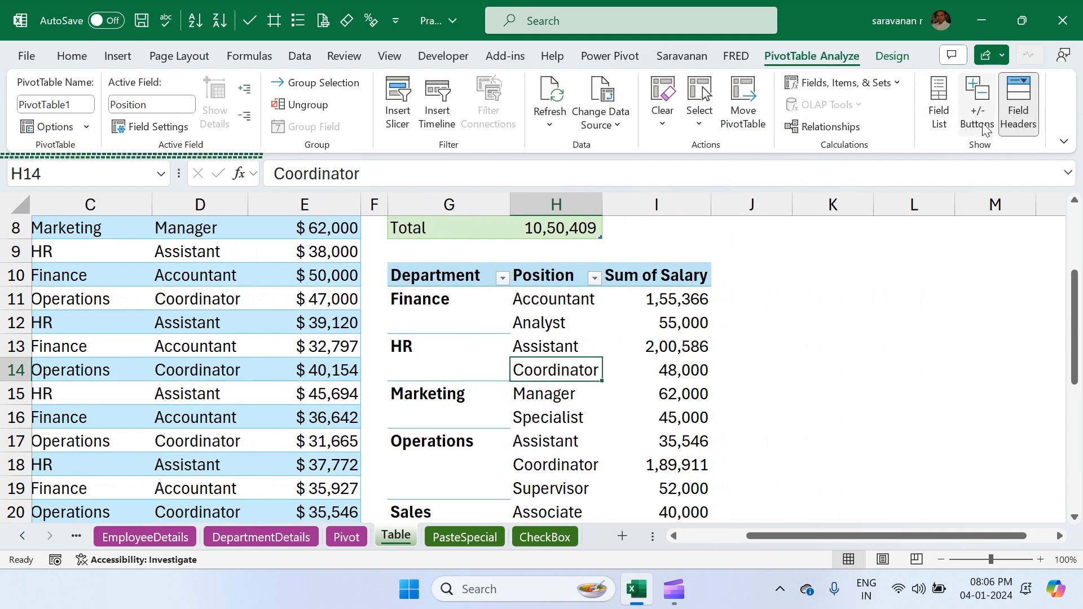
click(937, 102)
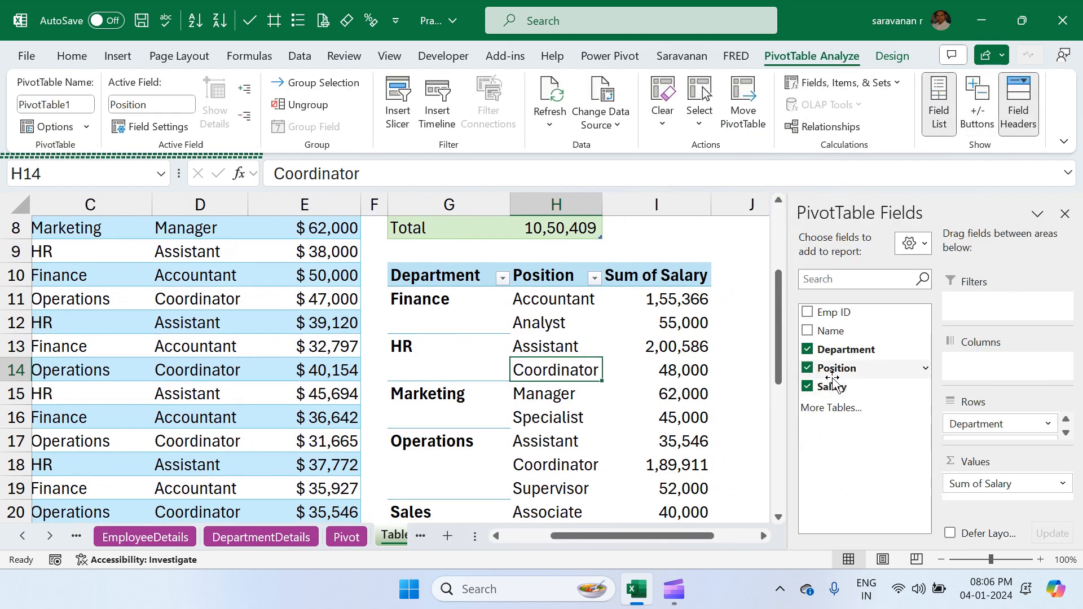
click(807, 350)
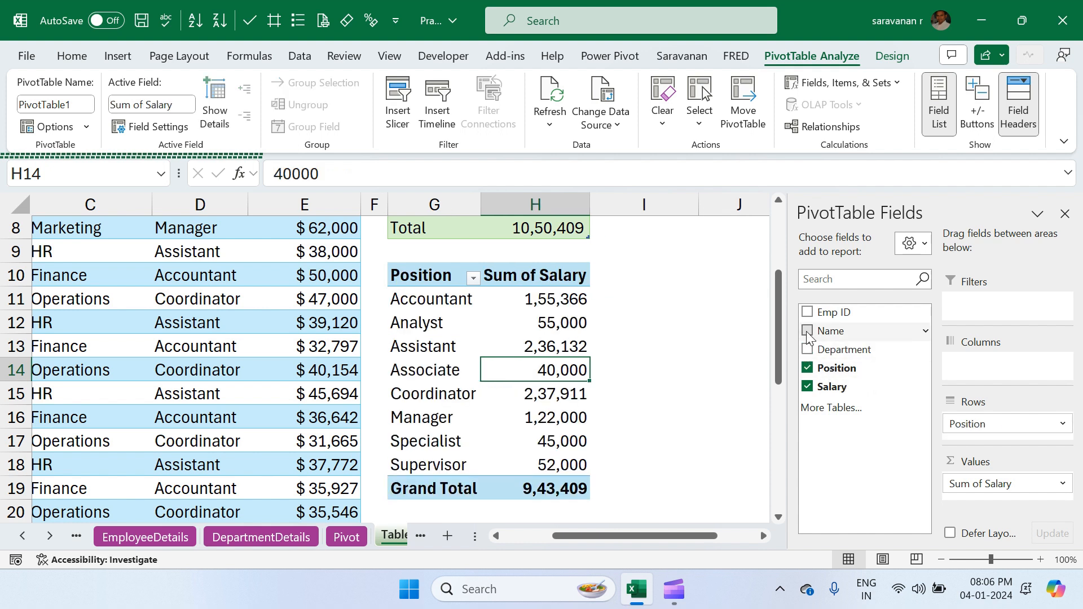
click(807, 332)
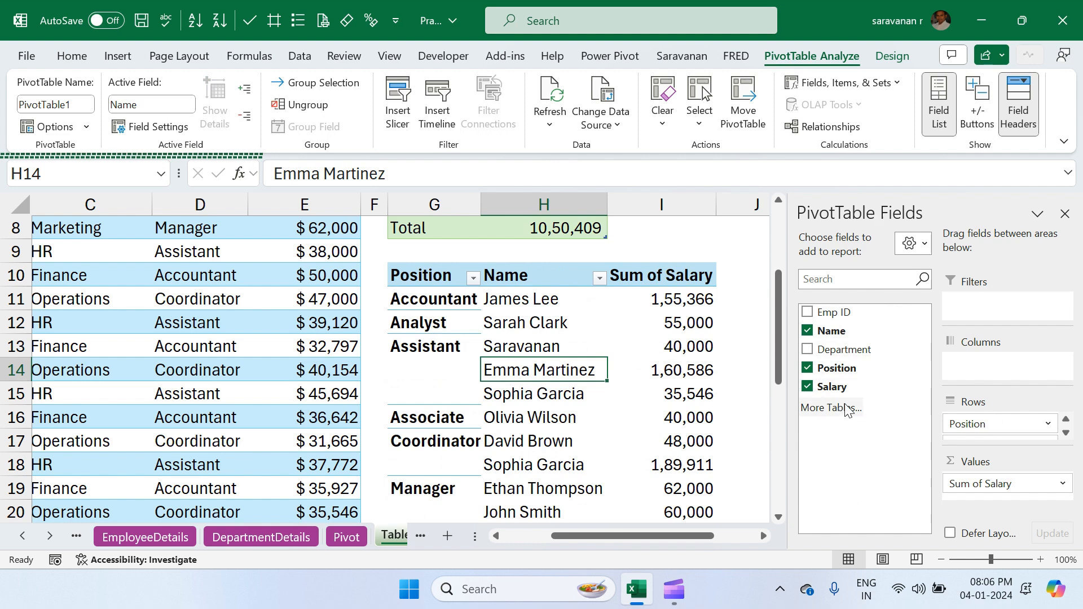
- Look through the PivotTable grouped by position and name, and locate the new employee's entry under Assistant
scroll(519, 407, down, 2)
scroll(520, 407, up, 2)
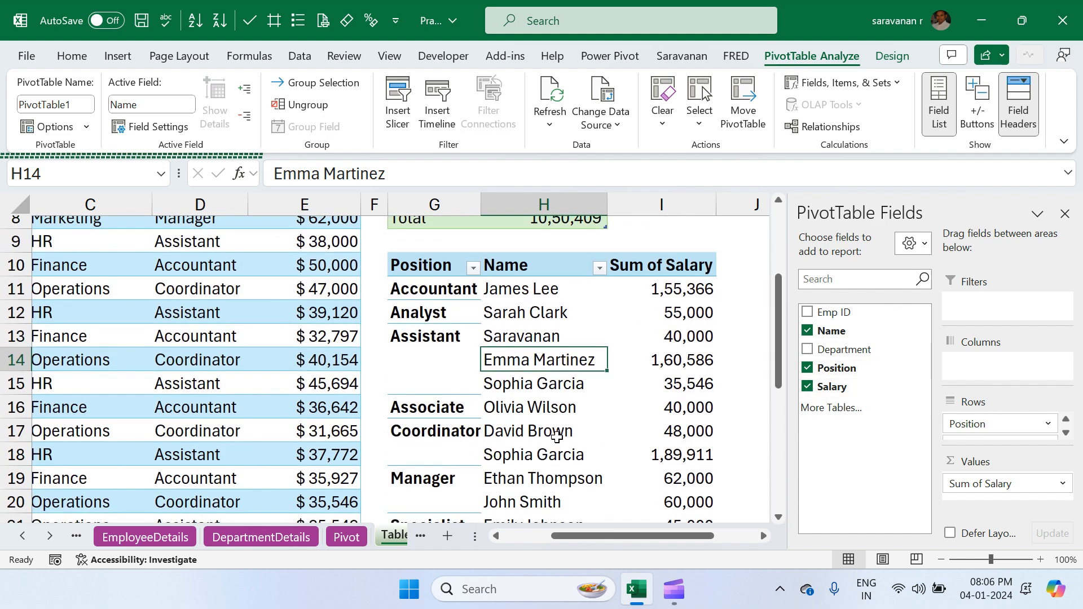
scroll(557, 438, down, 2)
scroll(557, 285, up, 1)
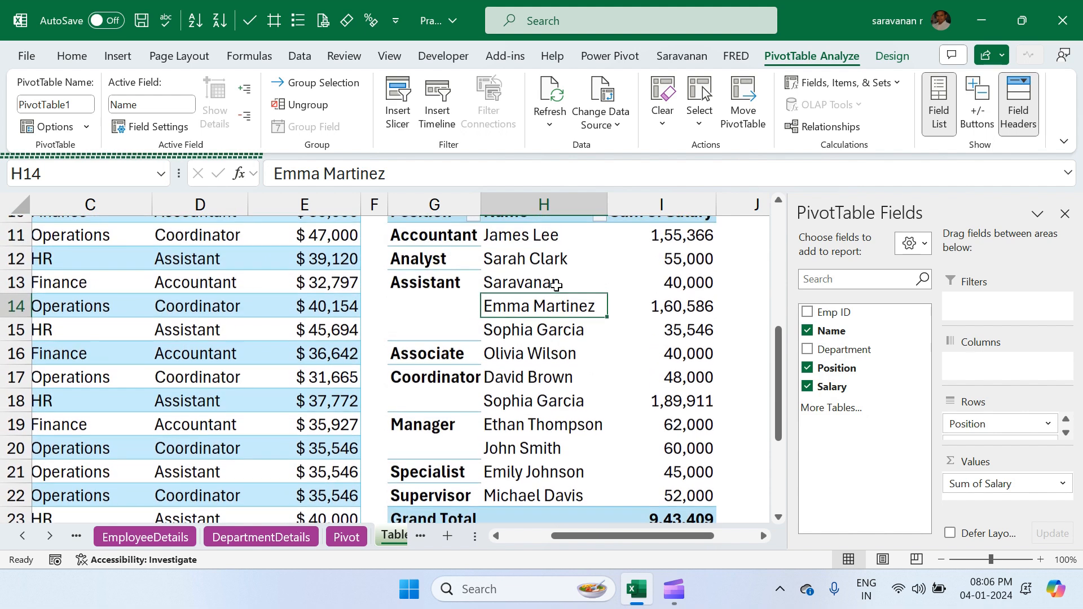
click(508, 286)
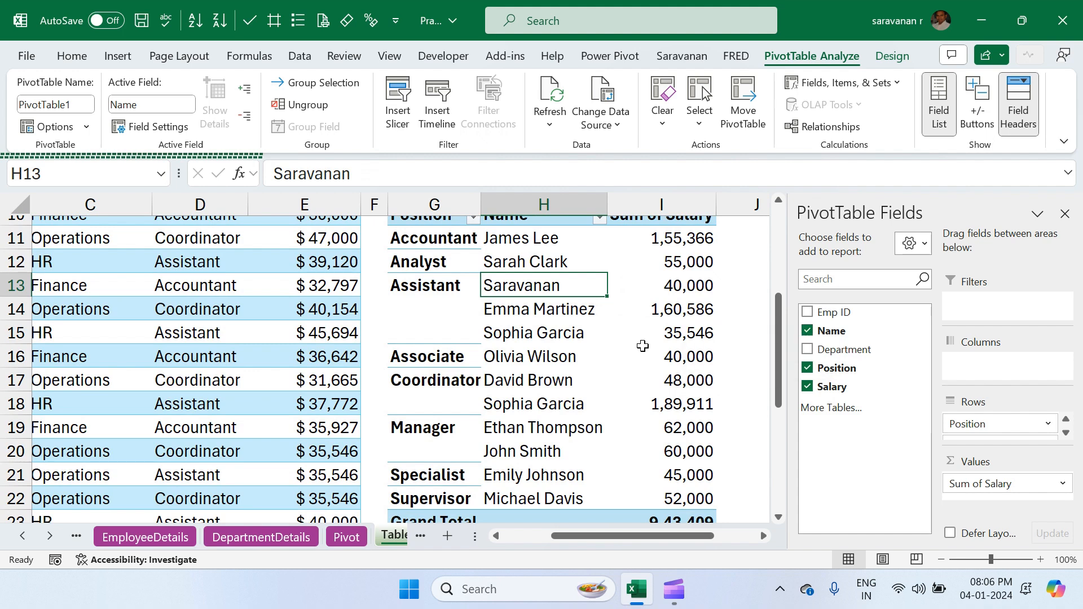
- Close the PivotTable field list and return to cell D5 in the employee table
scroll(643, 346, up, 2)
scroll(642, 346, left, 2)
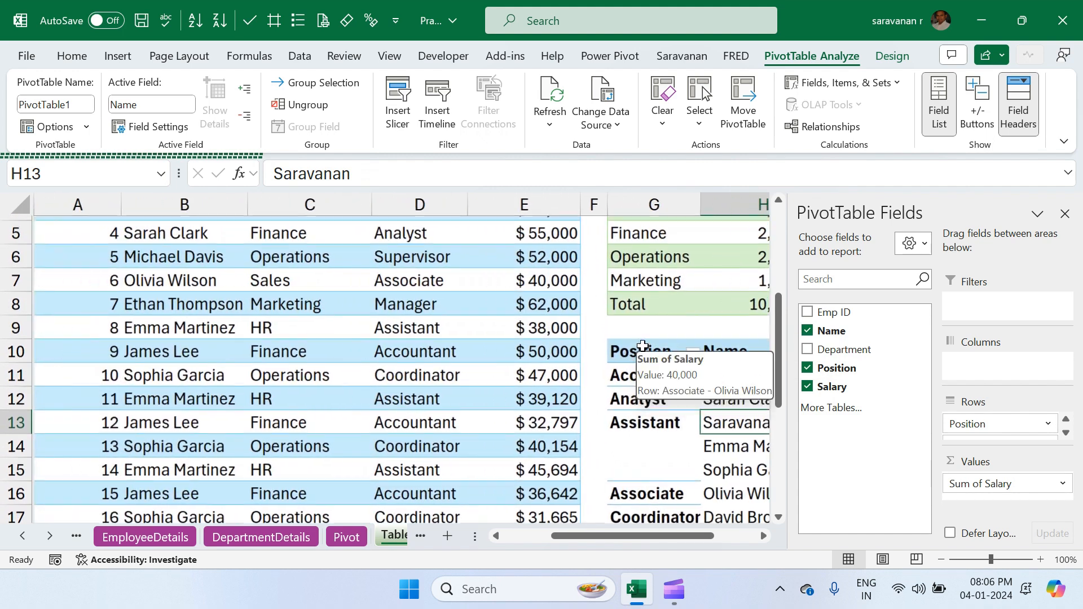
scroll(643, 346, up, 2)
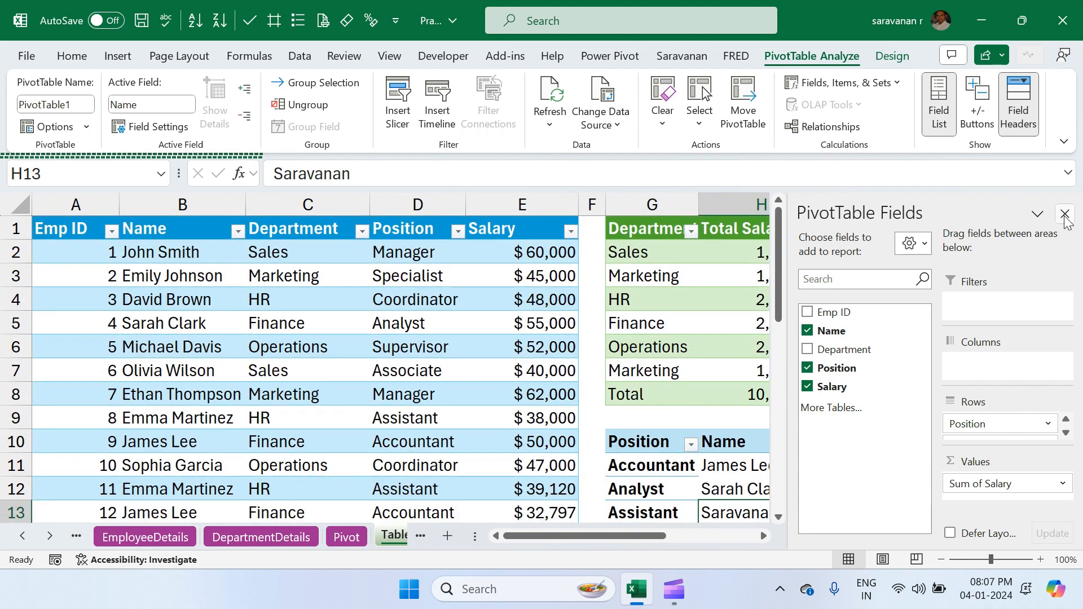
click(1065, 215)
click(371, 320)
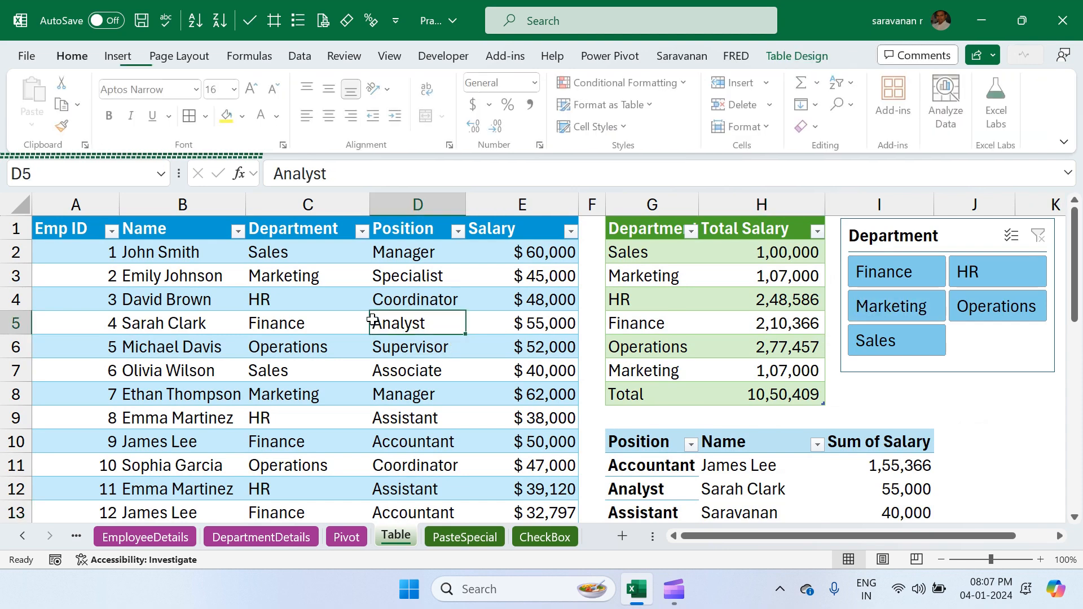